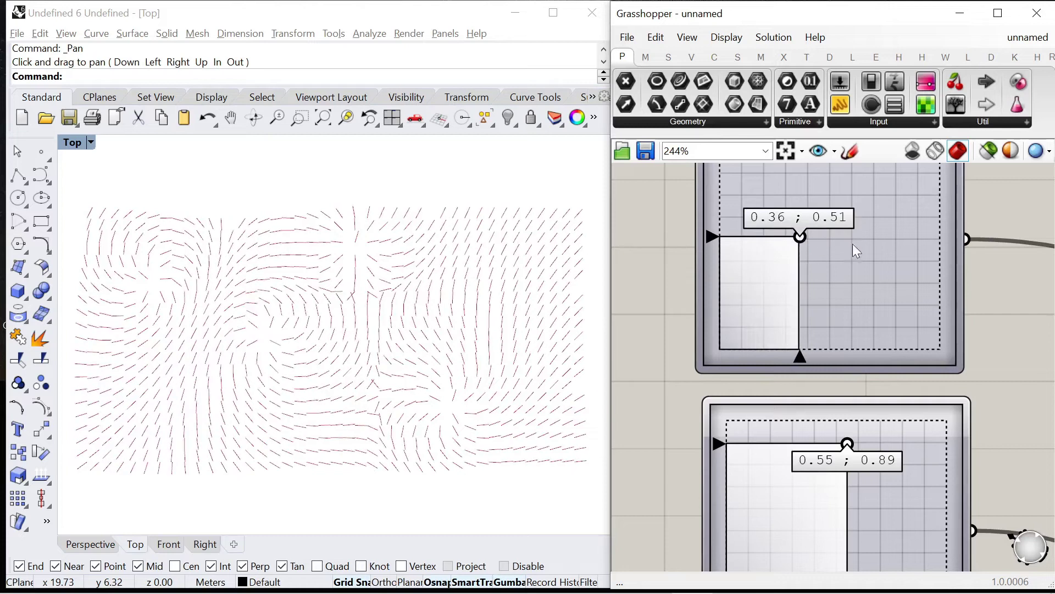
Reposition the points in two MD sliders of the finished definition to reshape the vector field.
{"action": "scroll", "coordinate": [805, 418], "scroll_direction": "up", "scroll_amount": 3}
{"action": "left_click_drag", "start_coordinate": [797, 385], "coordinate": [842, 381]}
{"action": "scroll", "coordinate": [792, 322], "scroll_direction": "down", "scroll_amount": 3}
{"action": "scroll", "coordinate": [824, 503], "scroll_direction": "up", "scroll_amount": 2}
{"action": "left_click_drag", "start_coordinate": [791, 478], "coordinate": [704, 474]}
{"action": "scroll", "coordinate": [761, 330], "scroll_direction": "down", "scroll_amount": 7}
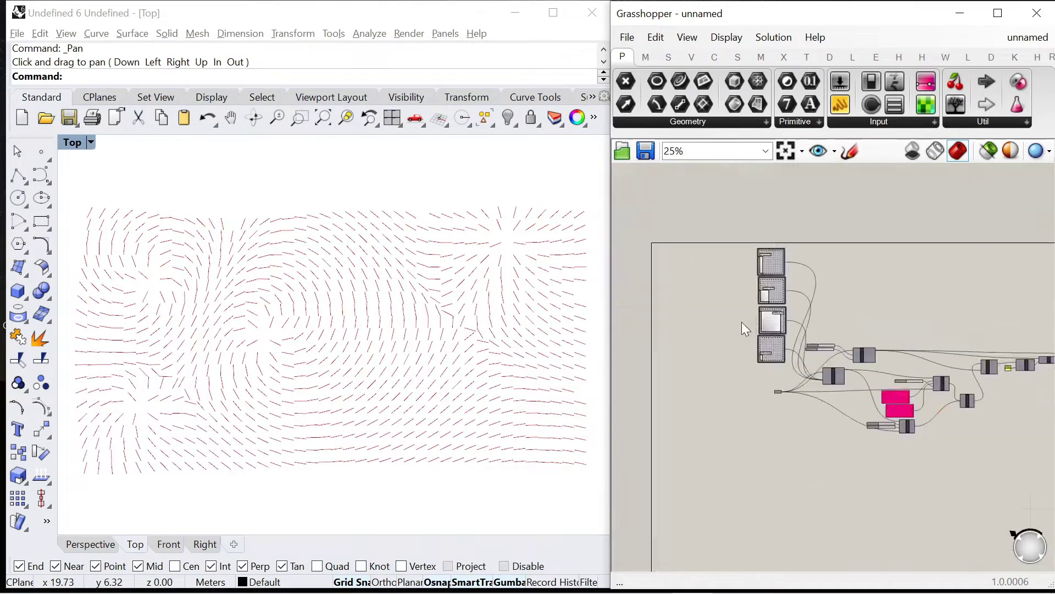
{"action": "scroll", "coordinate": [968, 357], "scroll_direction": "up", "scroll_amount": 7}
{"action": "right_click", "coordinate": [939, 322]}
{"action": "right_click", "coordinate": [696, 420]}
{"action": "left_click", "coordinate": [826, 427]}
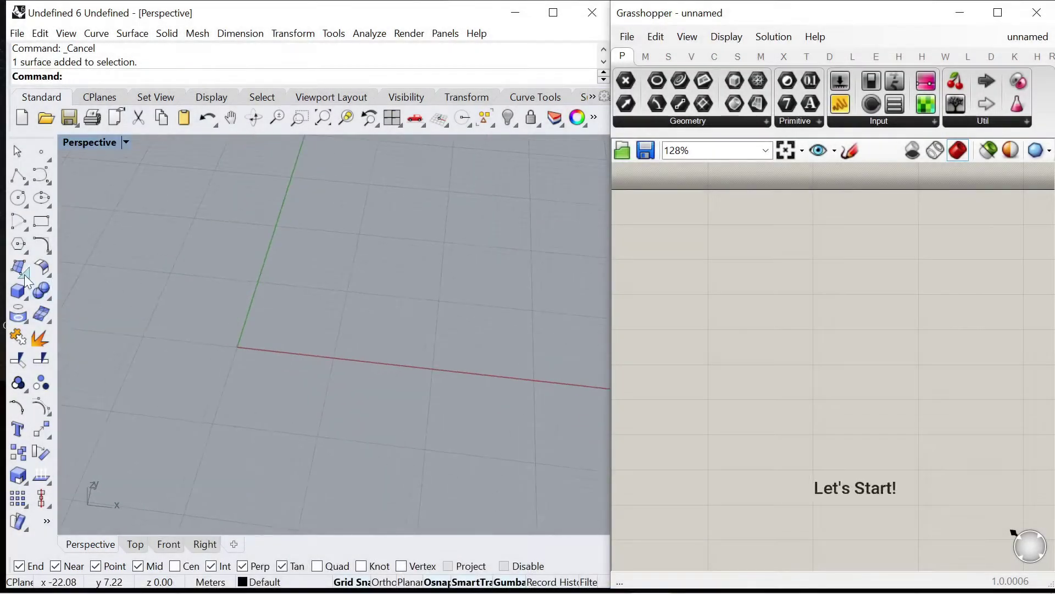
Draw a rectangular surface from four corner points, starting at the origin with one edge along the x axis.
{"action": "left_click", "coordinate": [25, 275]}
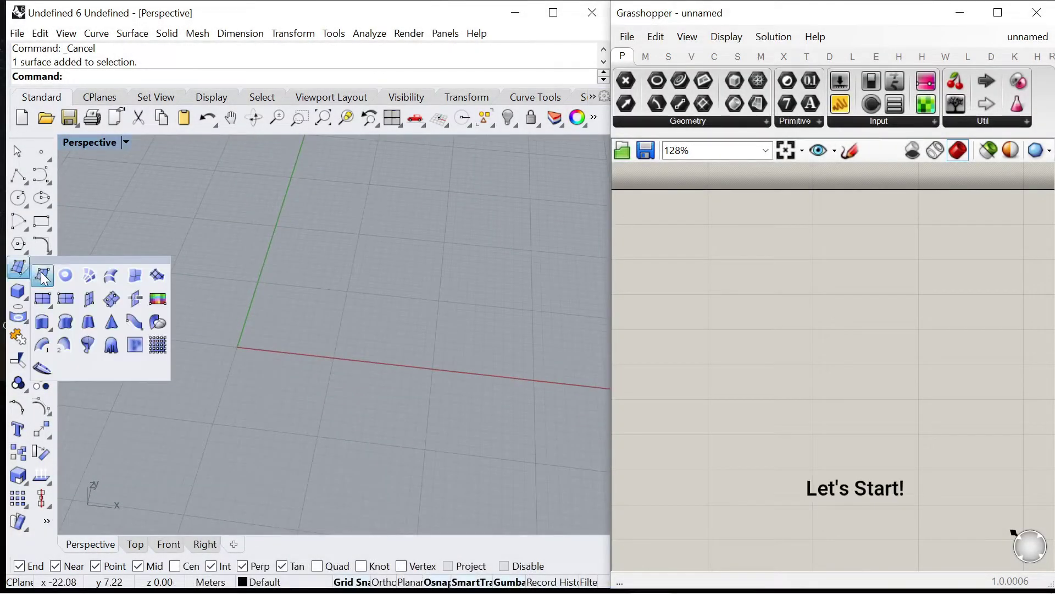
{"action": "left_click", "coordinate": [41, 275]}
{"action": "scroll", "coordinate": [270, 317], "scroll_direction": "up", "scroll_amount": 6}
{"action": "left_click", "coordinate": [196, 381]}
{"action": "scroll", "coordinate": [388, 389], "scroll_direction": "up", "scroll_amount": 5}
{"action": "left_click", "coordinate": [373, 423]}
{"action": "left_click", "coordinate": [395, 272]}
{"action": "scroll", "coordinate": [418, 297], "scroll_direction": "down", "scroll_amount": 3}
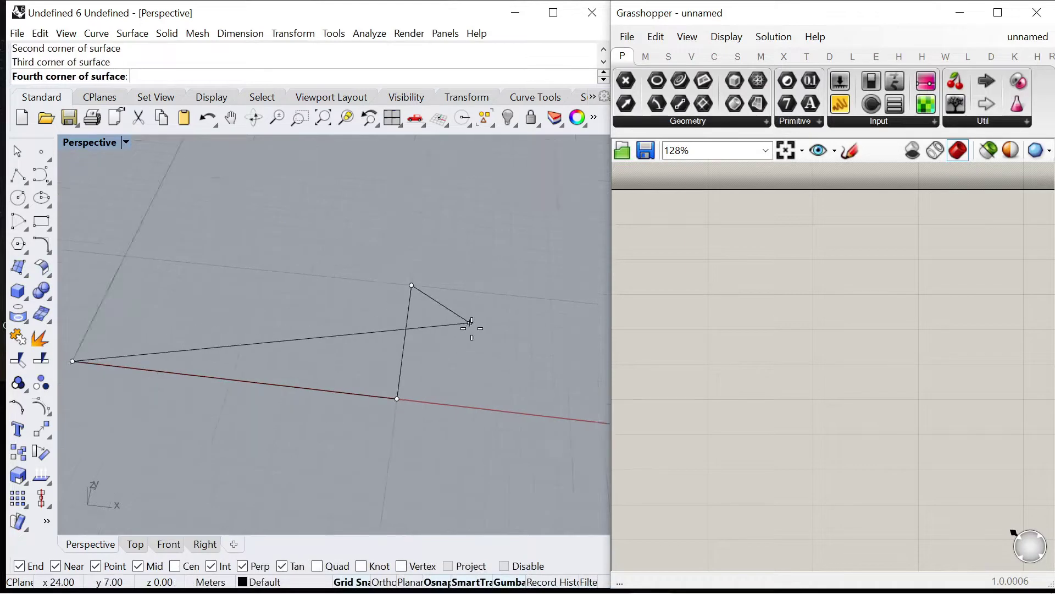
{"action": "left_click", "coordinate": [199, 273]}
Add a Surface parameter to the Grasshopper canvas and reference the drawn rectangular surface in it.
{"action": "scroll", "coordinate": [720, 324], "scroll_direction": "up", "scroll_amount": 2}
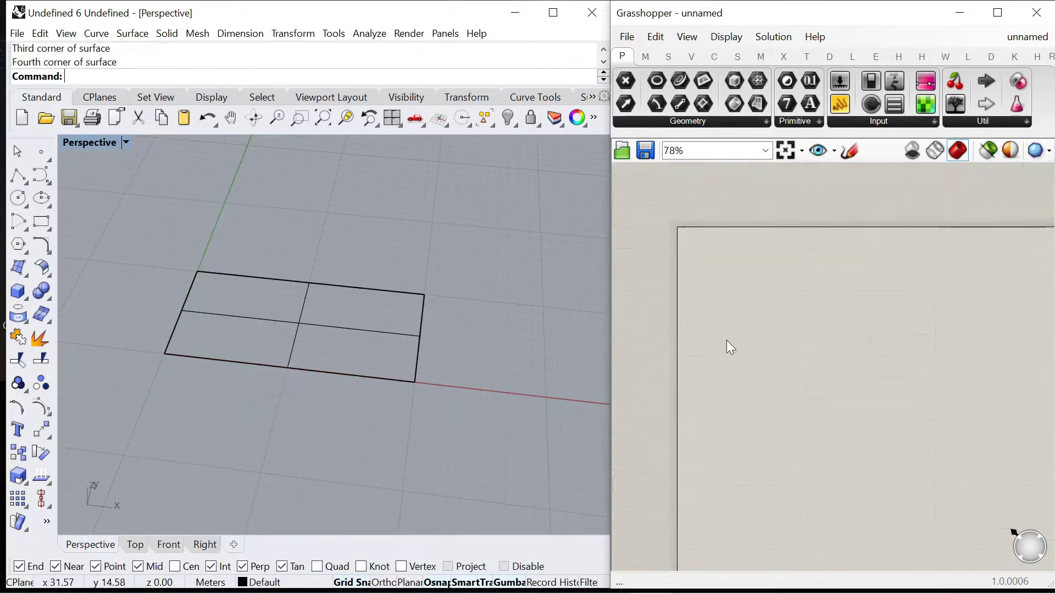
{"action": "double_click", "coordinate": [861, 383]}
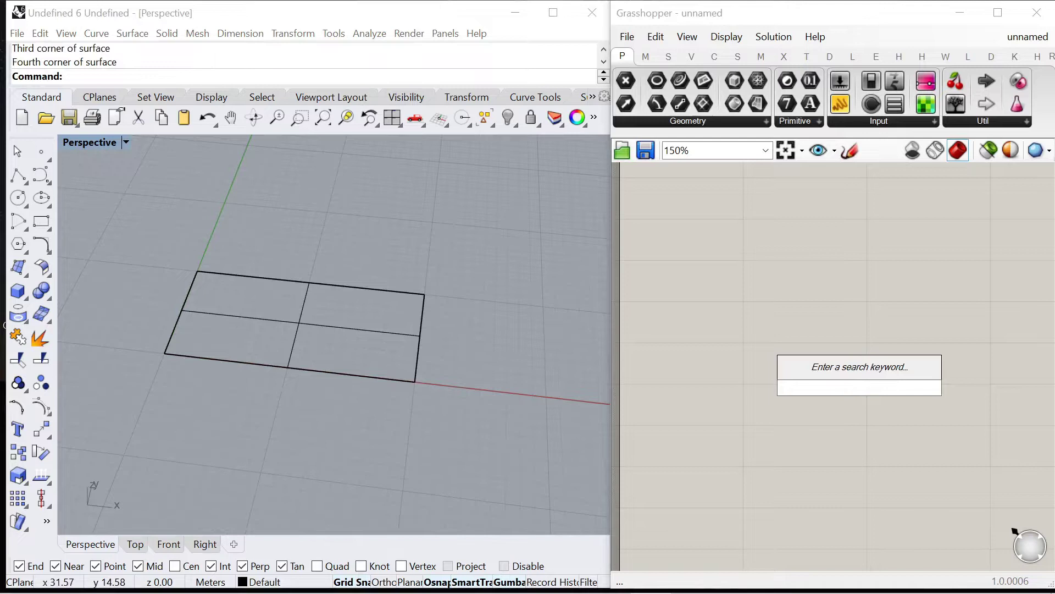
{"action": "type", "text": "surface"}
{"action": "key", "text": "Return"}
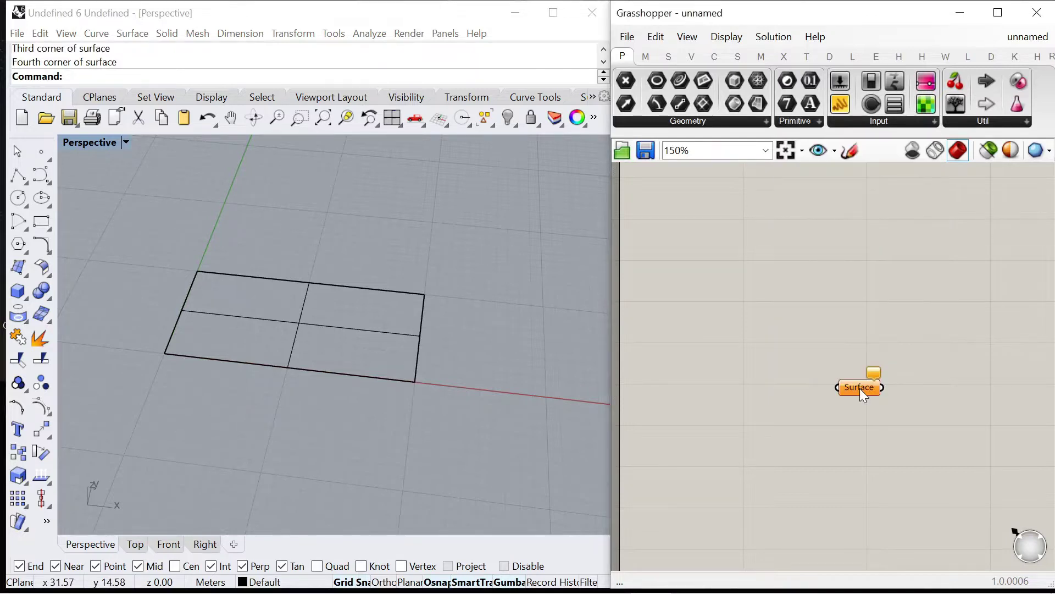
{"action": "right_click", "coordinate": [860, 388]}
{"action": "left_click", "coordinate": [921, 473]}
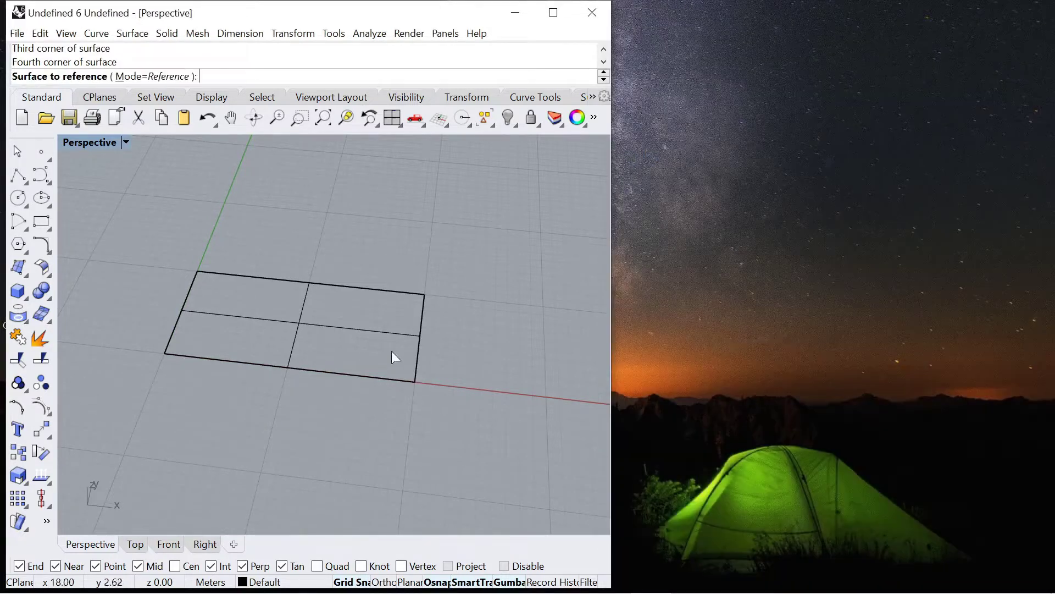
{"action": "left_click", "coordinate": [413, 364]}
{"action": "scroll", "coordinate": [934, 294], "scroll_direction": "down", "scroll_amount": 4}
{"action": "scroll", "coordinate": [907, 303], "scroll_direction": "up", "scroll_amount": 4}
{"action": "left_click_drag", "start_coordinate": [774, 338], "coordinate": [828, 378]}
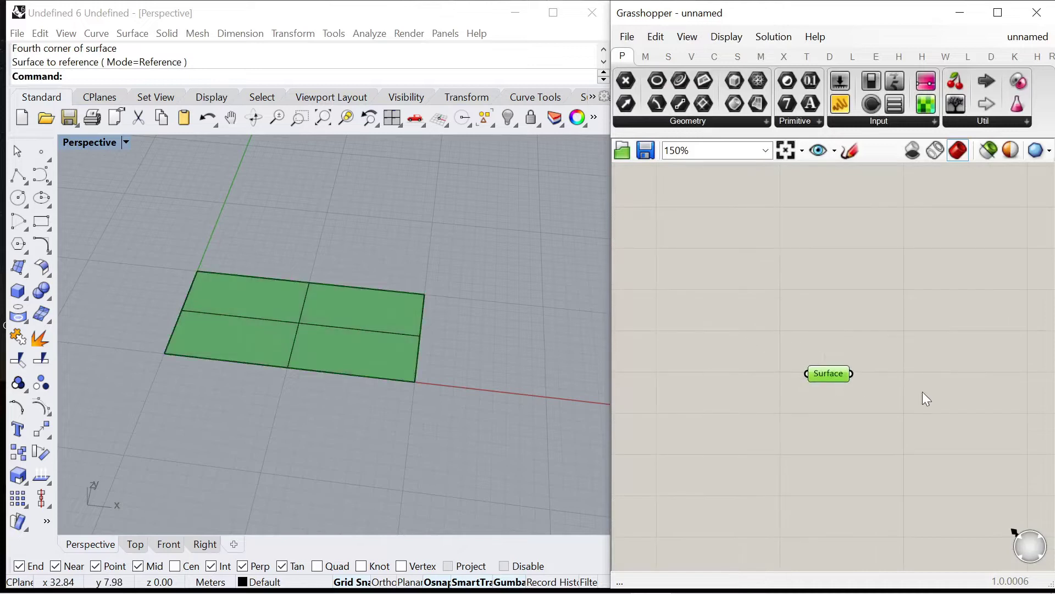
{"action": "right_click", "coordinate": [833, 374]}
{"action": "left_click", "coordinate": [894, 548]}
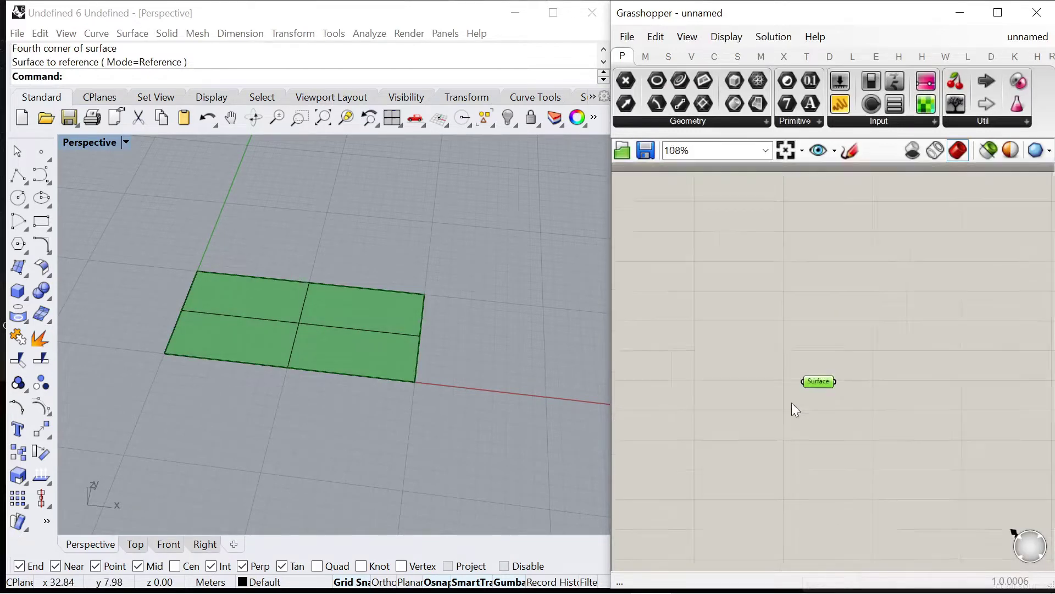
Add an Evaluate Surface component and connect the Surface parameter to its Surface input.
{"action": "left_click", "coordinate": [860, 397]}
{"action": "double_click", "coordinate": [859, 397]}
{"action": "type", "text": "evaluate surface"}
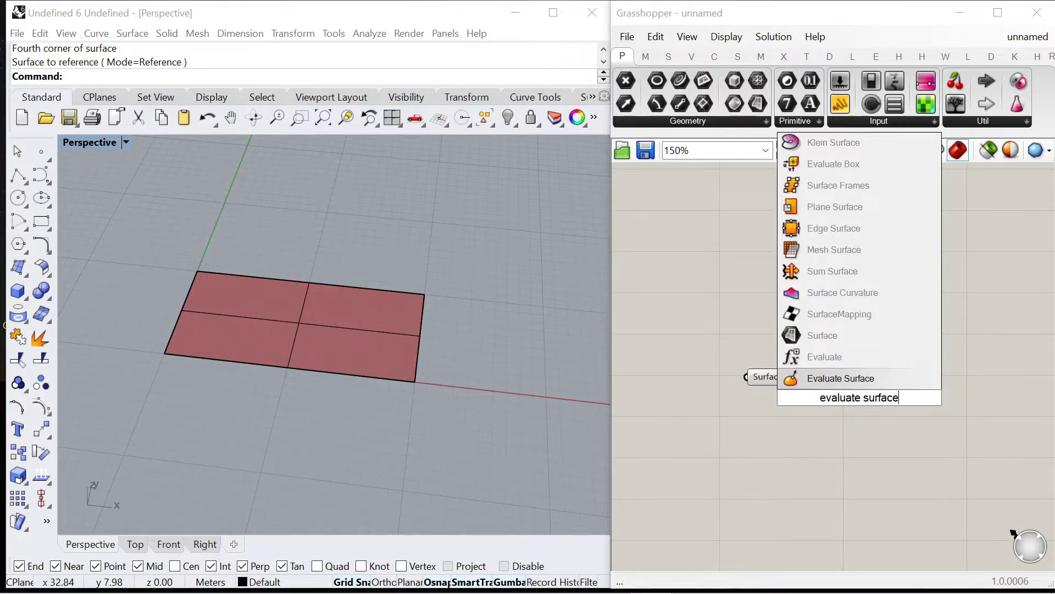
{"action": "left_click", "coordinate": [873, 378]}
{"action": "left_click_drag", "start_coordinate": [828, 379], "coordinate": [842, 378]}
{"action": "scroll", "coordinate": [801, 349], "scroll_direction": "down", "scroll_amount": 6}
{"action": "left_click_drag", "start_coordinate": [763, 336], "coordinate": [904, 417]}
{"action": "scroll", "coordinate": [856, 363], "scroll_direction": "down", "scroll_amount": 2}
{"action": "left_click_drag", "start_coordinate": [830, 352], "coordinate": [951, 465]}
{"action": "left_click", "coordinate": [939, 416]}
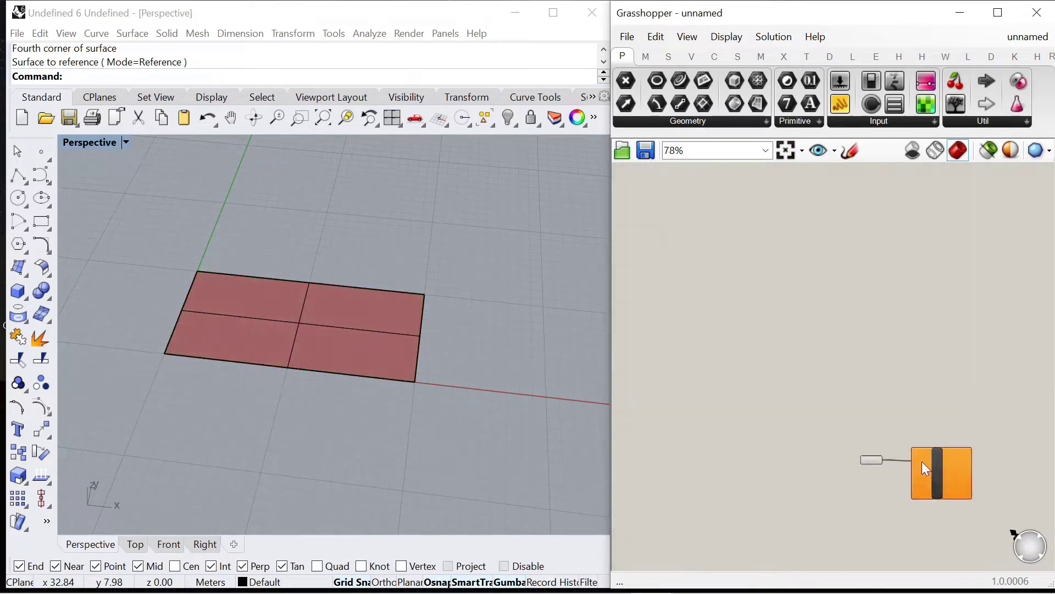
{"action": "scroll", "coordinate": [965, 483], "scroll_direction": "up", "scroll_amount": 5}
{"action": "left_click_drag", "start_coordinate": [858, 405], "coordinate": [971, 377]}
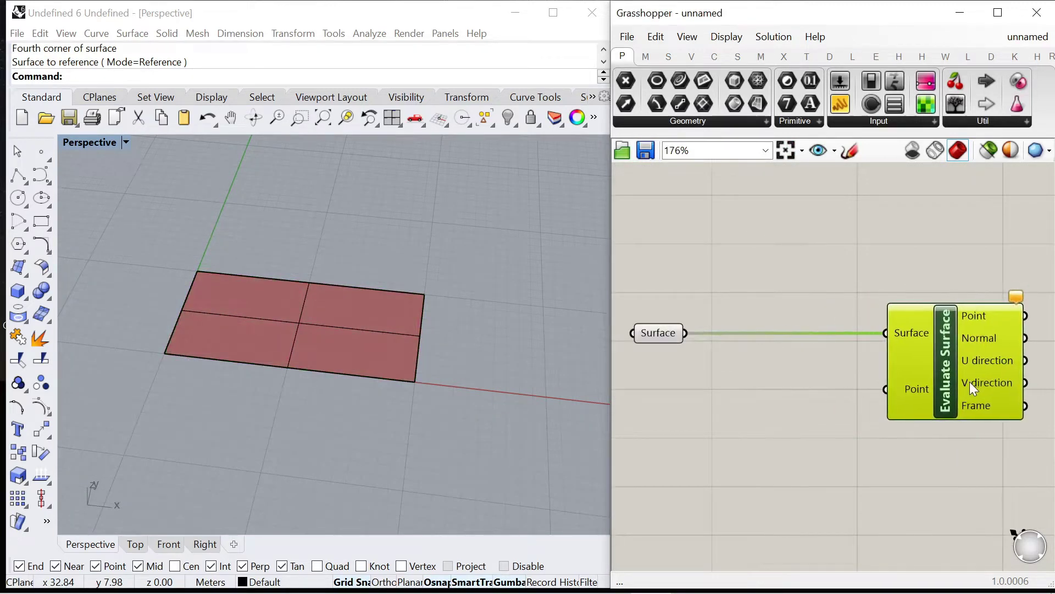
Add an MD Slider and place it above the Surface parameter.
{"action": "right_click_drag", "start_coordinate": [729, 266], "coordinate": [843, 330]}
{"action": "double_click", "coordinate": [828, 324]}
{"action": "type", "text": "md"}
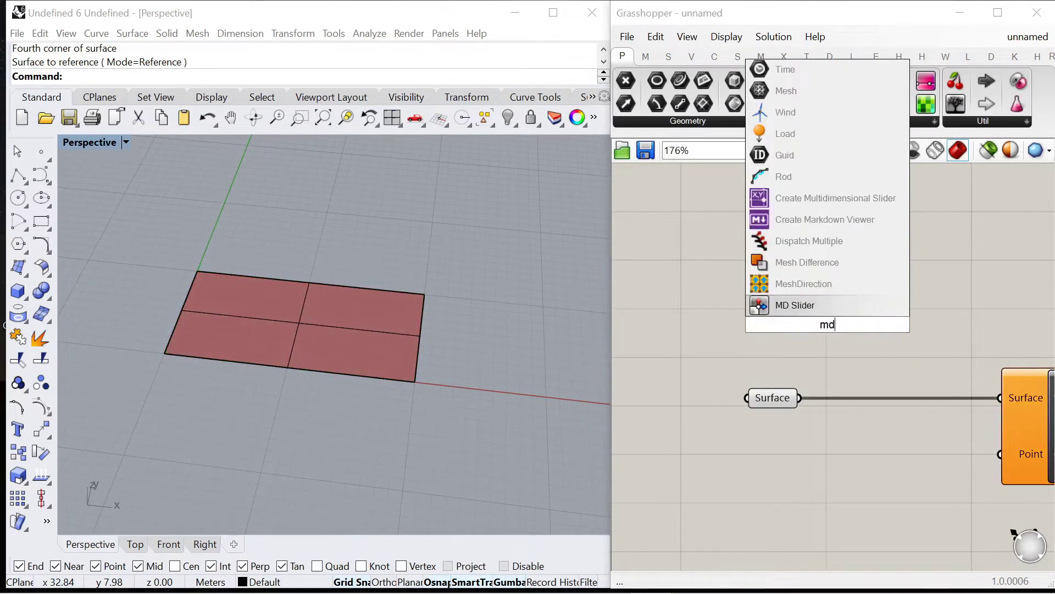
{"action": "left_click", "coordinate": [796, 305]}
{"action": "scroll", "coordinate": [789, 289], "scroll_direction": "down", "scroll_amount": 3}
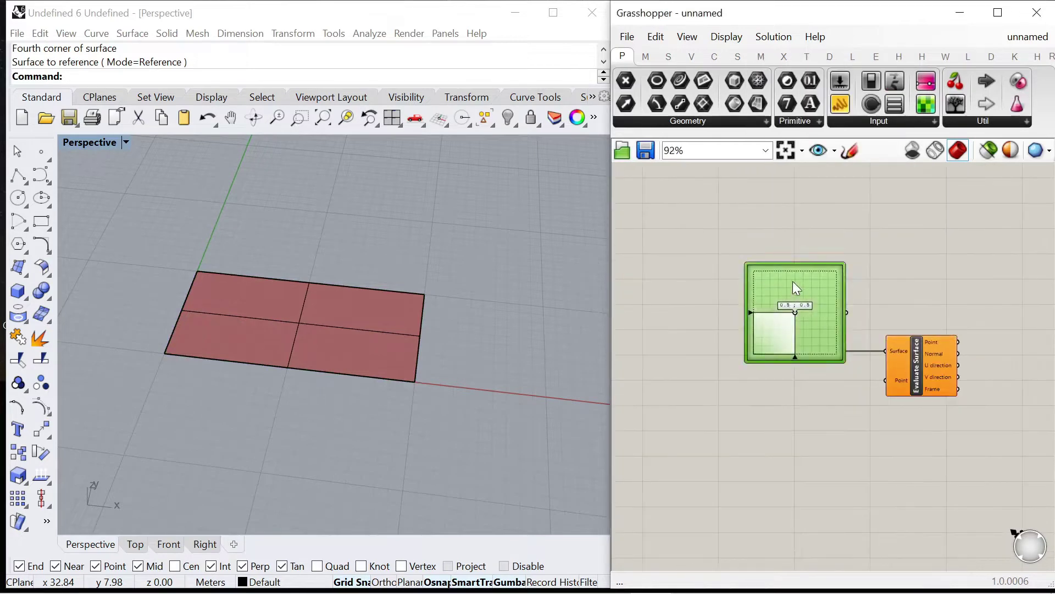
{"action": "scroll", "coordinate": [463, 329], "scroll_direction": "up", "scroll_amount": 5}
{"action": "scroll", "coordinate": [463, 330], "scroll_direction": "down", "scroll_amount": 3}
{"action": "right_click_drag", "start_coordinate": [312, 364], "coordinate": [368, 361], "text": "shift"}
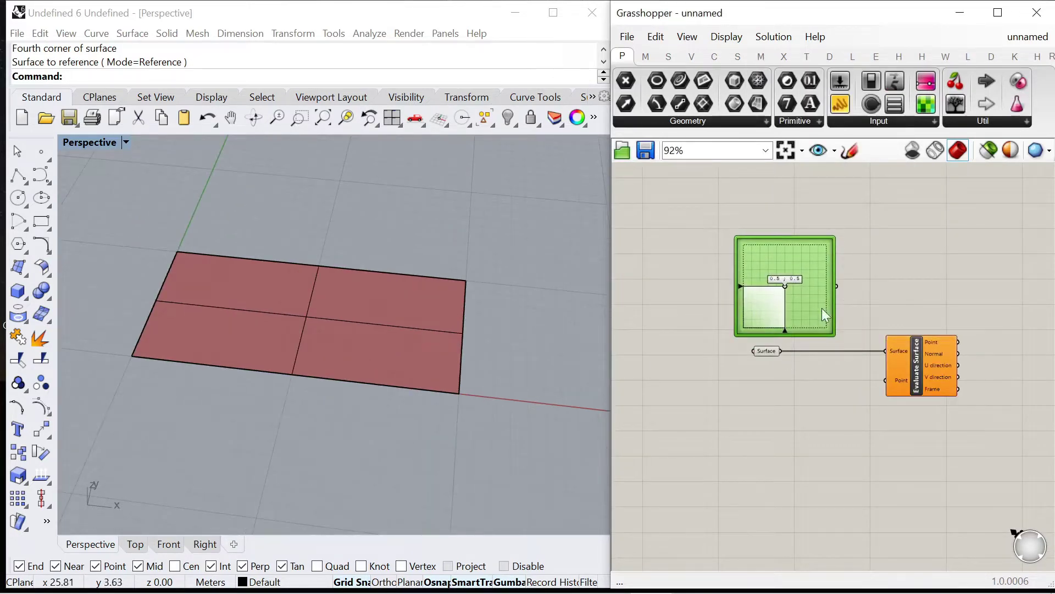
{"action": "scroll", "coordinate": [847, 321], "scroll_direction": "up", "scroll_amount": 3}
{"action": "scroll", "coordinate": [802, 330], "scroll_direction": "down", "scroll_amount": 5}
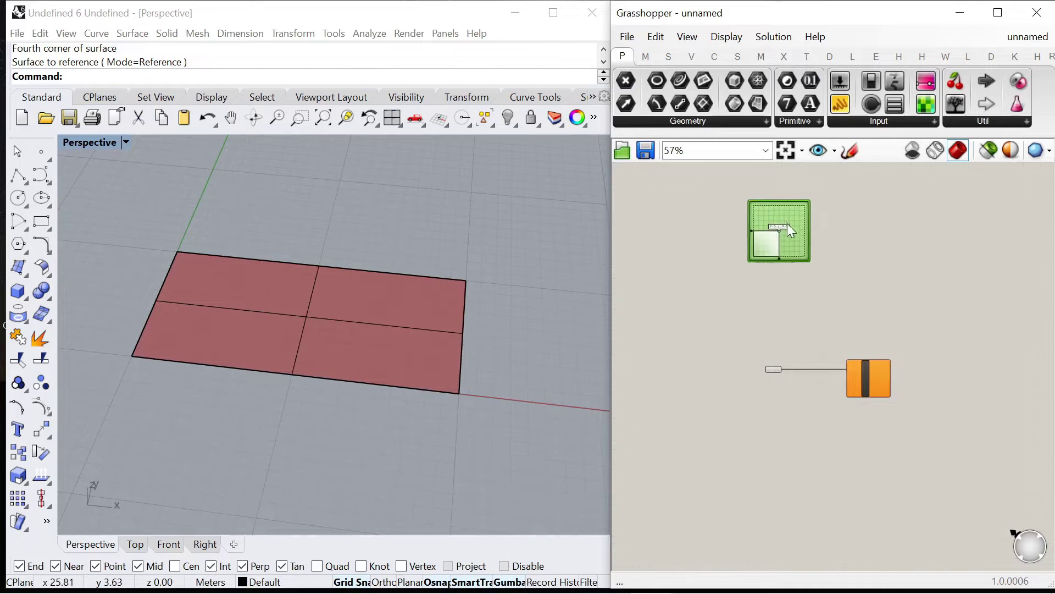
Duplicate the MD slider three times and stack the four sliders in a column.
{"action": "left_click_drag", "start_coordinate": [787, 231], "coordinate": [746, 231], "text": "alt"}
{"action": "scroll", "coordinate": [781, 259], "scroll_direction": "down", "scroll_amount": 2}
{"action": "scroll", "coordinate": [780, 255], "scroll_direction": "up", "scroll_amount": 1}
{"action": "left_click_drag", "start_coordinate": [773, 302], "coordinate": [759, 326]}
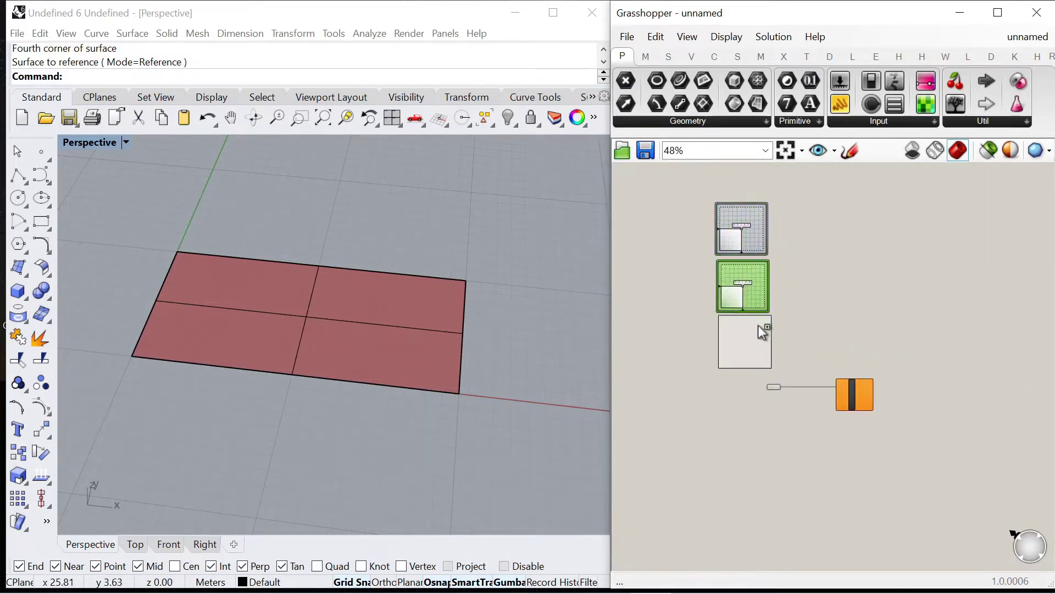
{"action": "left_click_drag", "start_coordinate": [750, 193], "coordinate": [742, 199], "text": "alt"}
{"action": "scroll", "coordinate": [709, 231], "scroll_direction": "down", "scroll_amount": 1}
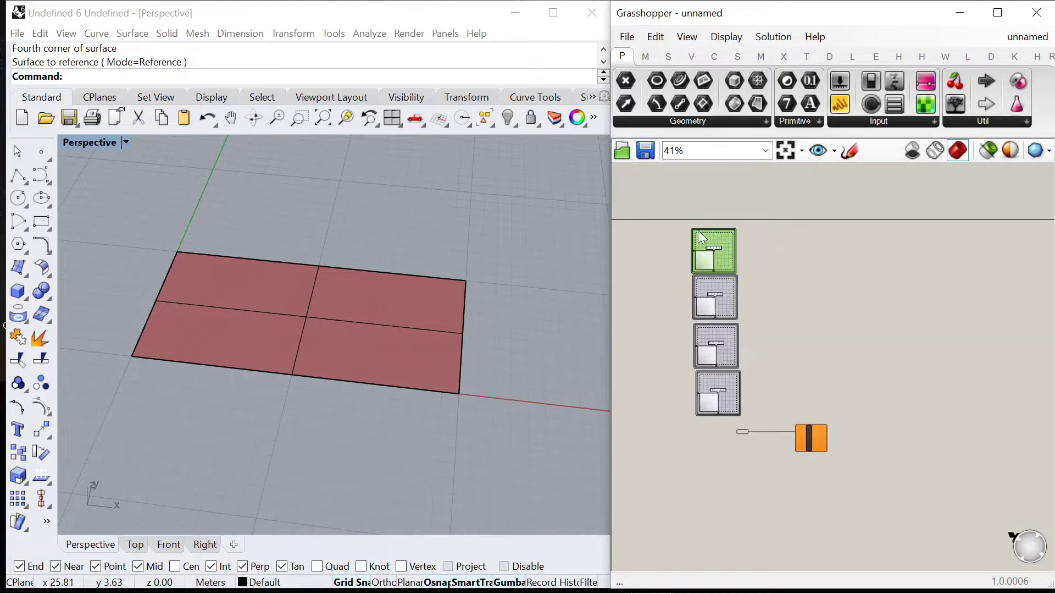
Connect the first MD slider to the Point input of Evaluate Surface and move the Surface parameter below the sliders.
{"action": "scroll", "coordinate": [745, 275], "scroll_direction": "up", "scroll_amount": 8}
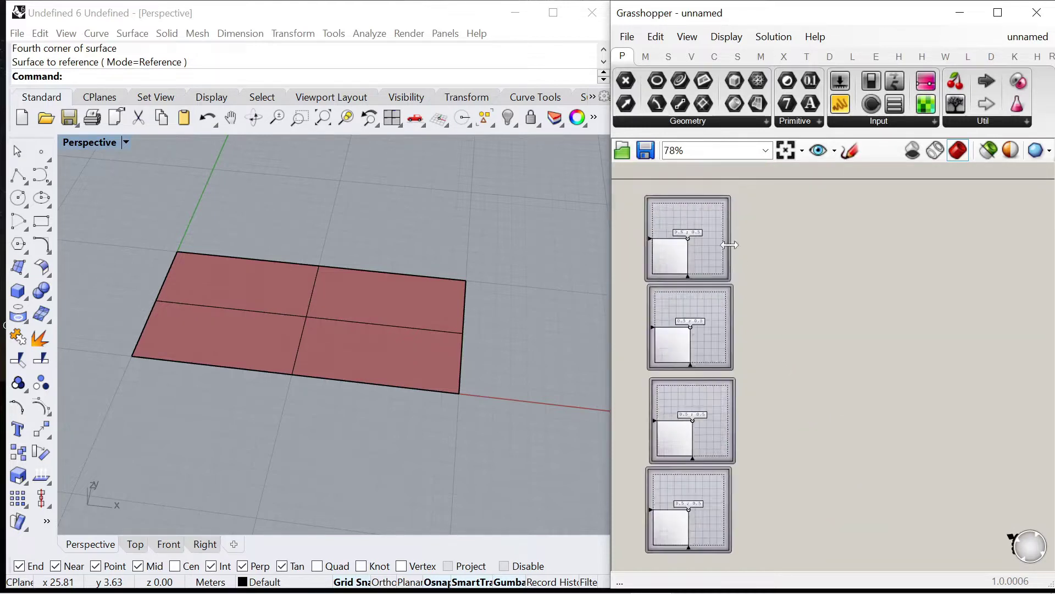
{"action": "left_click_drag", "start_coordinate": [935, 564], "coordinate": [793, 519]}
{"action": "scroll", "coordinate": [912, 459], "scroll_direction": "down", "scroll_amount": 1}
{"action": "right_click_drag", "start_coordinate": [640, 470], "coordinate": [786, 449]}
{"action": "left_click_drag", "start_coordinate": [787, 449], "coordinate": [725, 539]}
{"action": "scroll", "coordinate": [758, 483], "scroll_direction": "down", "scroll_amount": 4}
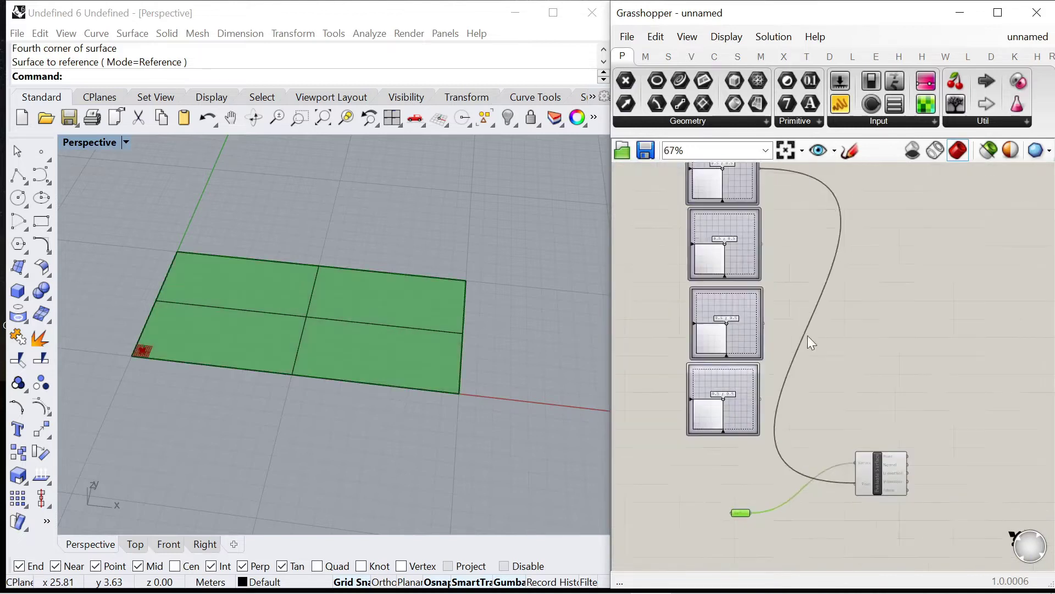
Connect the remaining three MD sliders to the same Point input of Evaluate Surface.
{"action": "scroll", "coordinate": [803, 234], "scroll_direction": "up", "scroll_amount": 5}
{"action": "left_click_drag", "start_coordinate": [703, 256], "coordinate": [865, 514]}
{"action": "scroll", "coordinate": [857, 379], "scroll_direction": "down", "scroll_amount": 2}
{"action": "scroll", "coordinate": [735, 189], "scroll_direction": "down", "scroll_amount": 3}
{"action": "scroll", "coordinate": [730, 183], "scroll_direction": "up", "scroll_amount": 4}
{"action": "left_click_drag", "start_coordinate": [731, 187], "coordinate": [738, 487], "text": "shift"}
{"action": "scroll", "coordinate": [874, 481], "scroll_direction": "down", "scroll_amount": 7}
{"action": "scroll", "coordinate": [788, 346], "scroll_direction": "up", "scroll_amount": 8}
{"action": "left_click_drag", "start_coordinate": [736, 314], "coordinate": [885, 487], "text": "shift"}
Reparameterize the Surface input of the Evaluate Surface component.
{"action": "scroll", "coordinate": [804, 383], "scroll_direction": "down", "scroll_amount": 3}
{"action": "scroll", "coordinate": [688, 213], "scroll_direction": "up", "scroll_amount": 3}
{"action": "scroll", "coordinate": [835, 569], "scroll_direction": "down", "scroll_amount": 1}
{"action": "scroll", "coordinate": [885, 487], "scroll_direction": "down", "scroll_amount": 4}
{"action": "scroll", "coordinate": [791, 560], "scroll_direction": "up", "scroll_amount": 4}
{"action": "scroll", "coordinate": [731, 364], "scroll_direction": "down", "scroll_amount": 5}
{"action": "scroll", "coordinate": [844, 373], "scroll_direction": "up", "scroll_amount": 3}
{"action": "scroll", "coordinate": [843, 373], "scroll_direction": "up", "scroll_amount": 1}
{"action": "right_click", "coordinate": [867, 349]}
{"action": "left_click", "coordinate": [907, 406]}
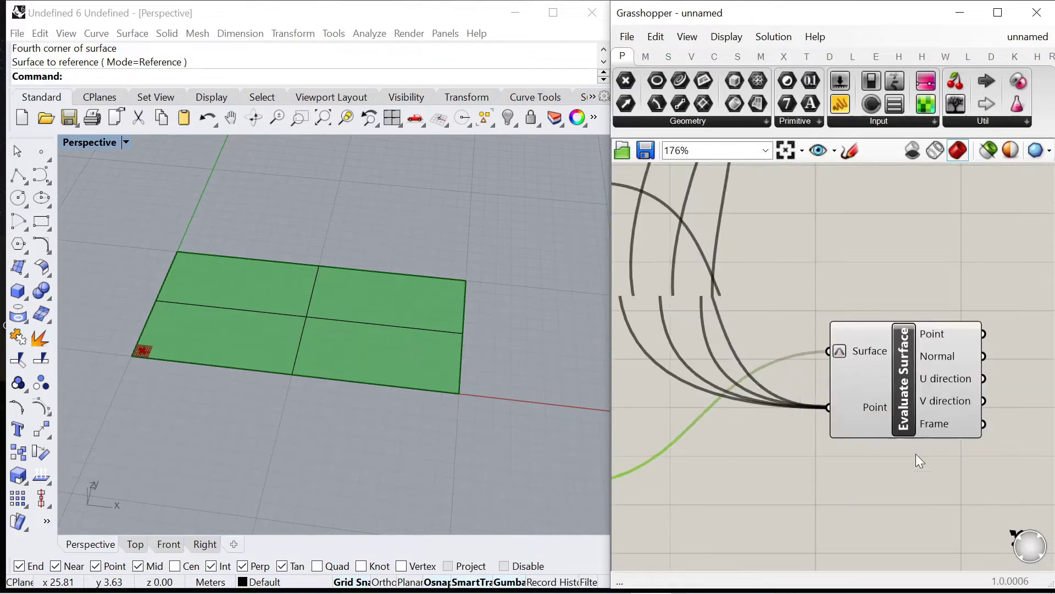
Adjust the four MD sliders to spread the evaluated points over the four quarters of the surface.
{"action": "scroll", "coordinate": [916, 453], "scroll_direction": "down", "scroll_amount": 4}
{"action": "scroll", "coordinate": [794, 195], "scroll_direction": "up", "scroll_amount": 7}
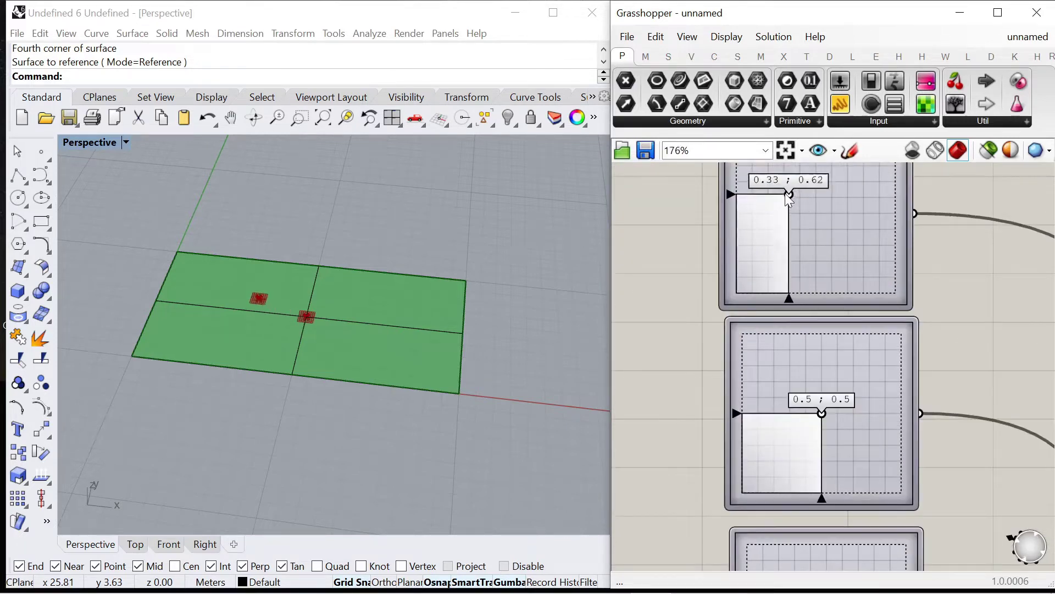
{"action": "left_click_drag", "start_coordinate": [789, 194], "coordinate": [782, 184]}
{"action": "scroll", "coordinate": [783, 365], "scroll_direction": "down", "scroll_amount": 3}
{"action": "scroll", "coordinate": [809, 377], "scroll_direction": "up", "scroll_amount": 3}
{"action": "left_click_drag", "start_coordinate": [805, 378], "coordinate": [852, 360]}
{"action": "scroll", "coordinate": [852, 361], "scroll_direction": "down", "scroll_amount": 3}
{"action": "scroll", "coordinate": [825, 484], "scroll_direction": "up", "scroll_amount": 3}
{"action": "left_click_drag", "start_coordinate": [816, 464], "coordinate": [771, 510]}
{"action": "scroll", "coordinate": [781, 512], "scroll_direction": "down", "scroll_amount": 3}
{"action": "scroll", "coordinate": [802, 489], "scroll_direction": "up", "scroll_amount": 3}
{"action": "left_click_drag", "start_coordinate": [807, 469], "coordinate": [827, 510]}
{"action": "scroll", "coordinate": [832, 330], "scroll_direction": "down", "scroll_amount": 3}
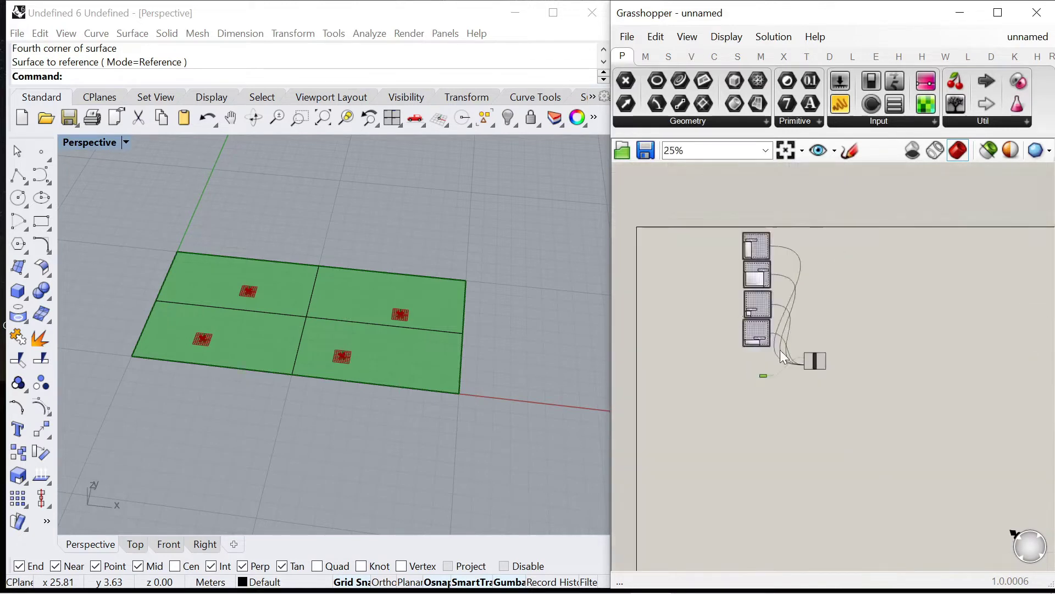
Add a Divide Surface component above Evaluate Surface and connect the Surface parameter to it.
{"action": "scroll", "coordinate": [775, 363], "scroll_direction": "up", "scroll_amount": 3}
{"action": "left_click", "coordinate": [774, 369]}
{"action": "scroll", "coordinate": [877, 314], "scroll_direction": "down", "scroll_amount": 3}
{"action": "scroll", "coordinate": [914, 305], "scroll_direction": "up", "scroll_amount": 3}
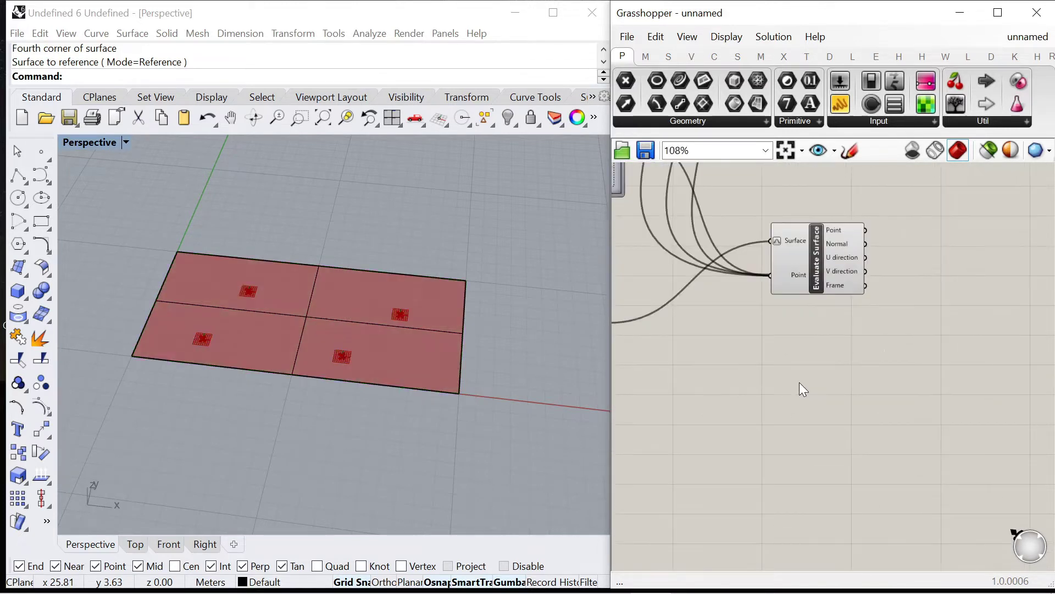
{"action": "double_click", "coordinate": [799, 381]}
{"action": "type", "text": "divide"}
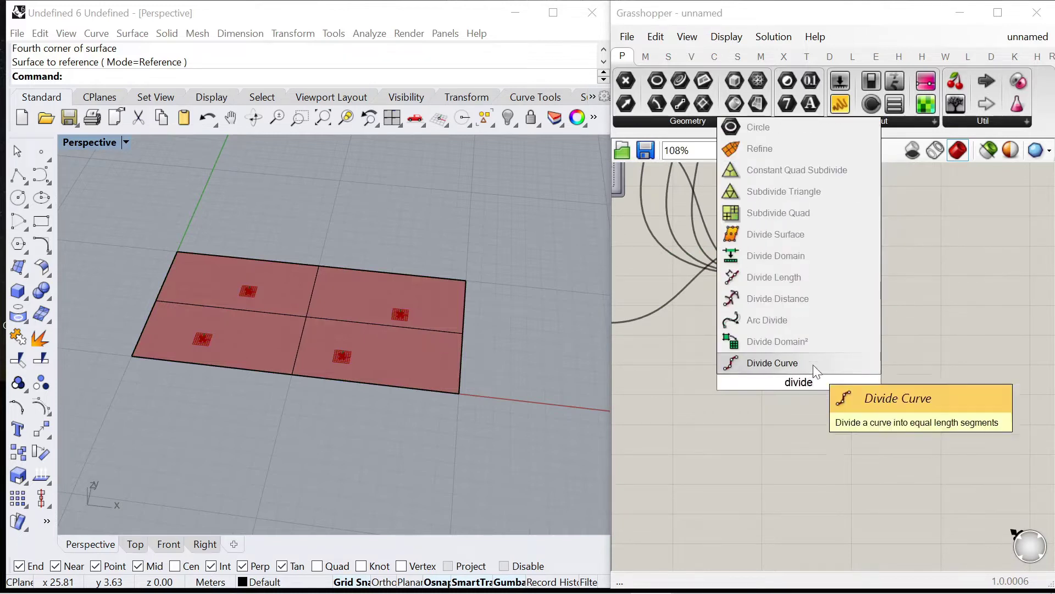
{"action": "type", "text": " surface"}
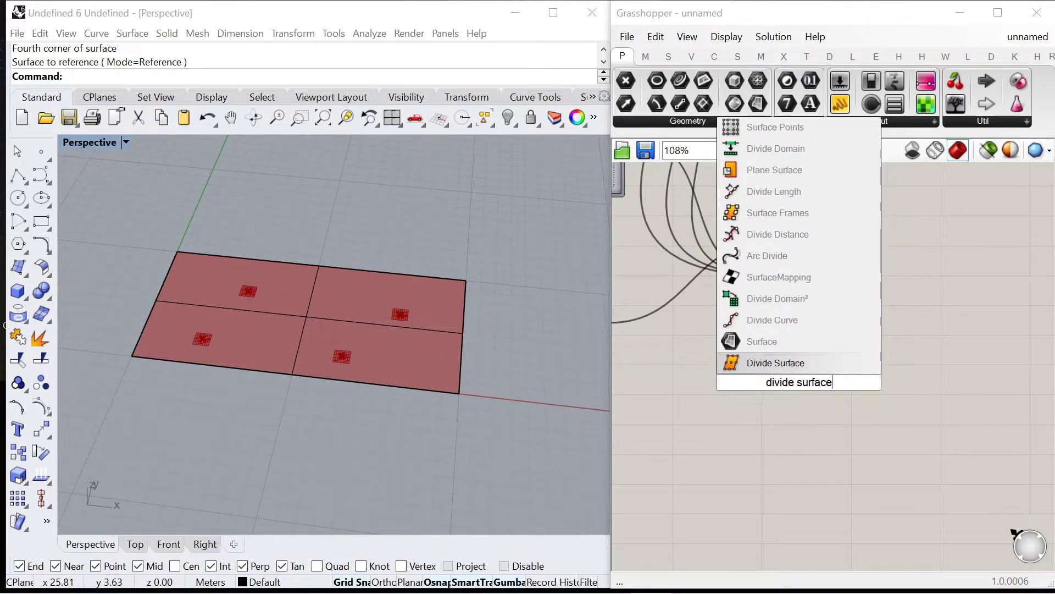
{"action": "key", "text": "Return"}
{"action": "scroll", "coordinate": [909, 377], "scroll_direction": "down", "scroll_amount": 2}
{"action": "scroll", "coordinate": [753, 351], "scroll_direction": "up", "scroll_amount": 3}
{"action": "left_click_drag", "start_coordinate": [792, 374], "coordinate": [835, 385]}
{"action": "scroll", "coordinate": [750, 436], "scroll_direction": "down", "scroll_amount": 2}
{"action": "left_click_drag", "start_coordinate": [835, 428], "coordinate": [951, 202]}
Add a number slider ranging from 0 to 40 and connect it to the U Count of Divide Surface.
{"action": "double_click", "coordinate": [784, 197]}
{"action": "type", "text": "0<40"}
{"action": "key", "text": "Return"}
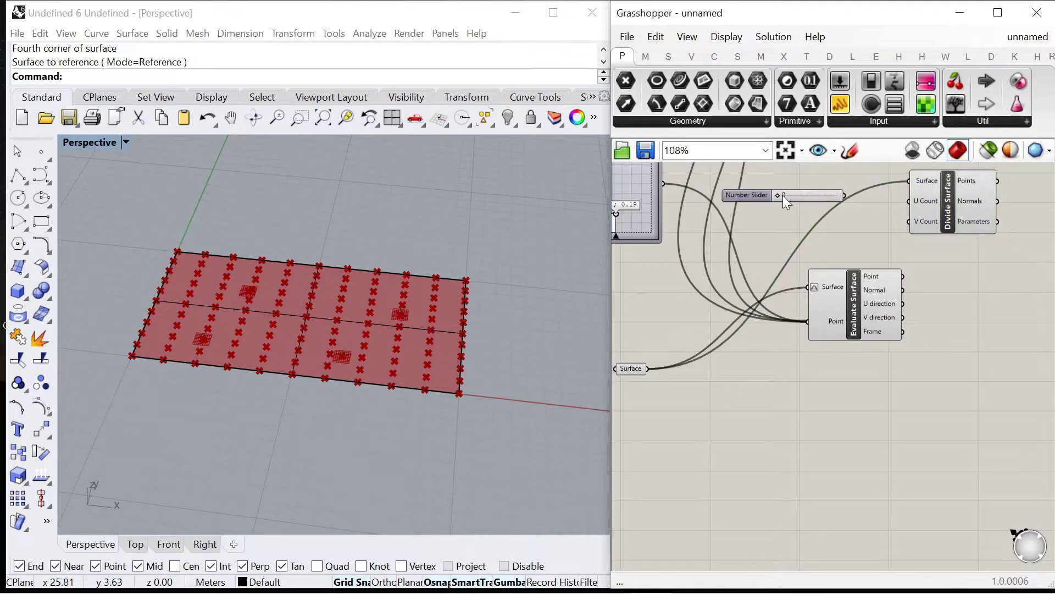
{"action": "scroll", "coordinate": [786, 247], "scroll_direction": "down", "scroll_amount": 4}
{"action": "scroll", "coordinate": [895, 228], "scroll_direction": "up", "scroll_amount": 6}
{"action": "right_click_drag", "start_coordinate": [732, 237], "coordinate": [807, 246]}
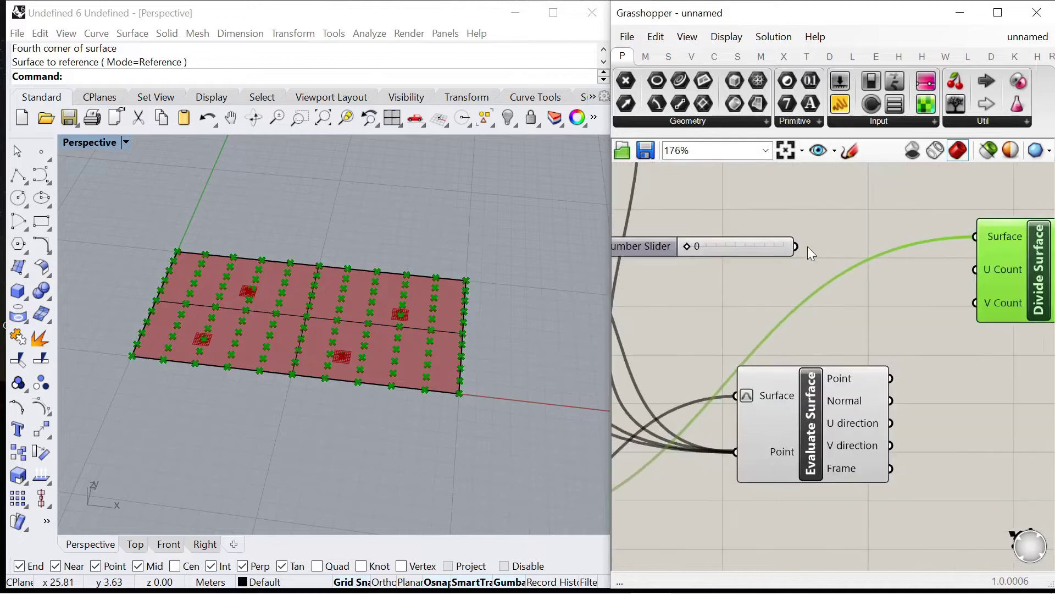
{"action": "left_click_drag", "start_coordinate": [925, 268], "coordinate": [976, 270]}
Duplicate the number slider for the V Count, setting U Count to 40 and V Count to 20.
{"action": "scroll", "coordinate": [758, 265], "scroll_direction": "down", "scroll_amount": 1}
{"action": "left_click_drag", "start_coordinate": [759, 265], "coordinate": [793, 252]}
{"action": "scroll", "coordinate": [906, 242], "scroll_direction": "up", "scroll_amount": 1}
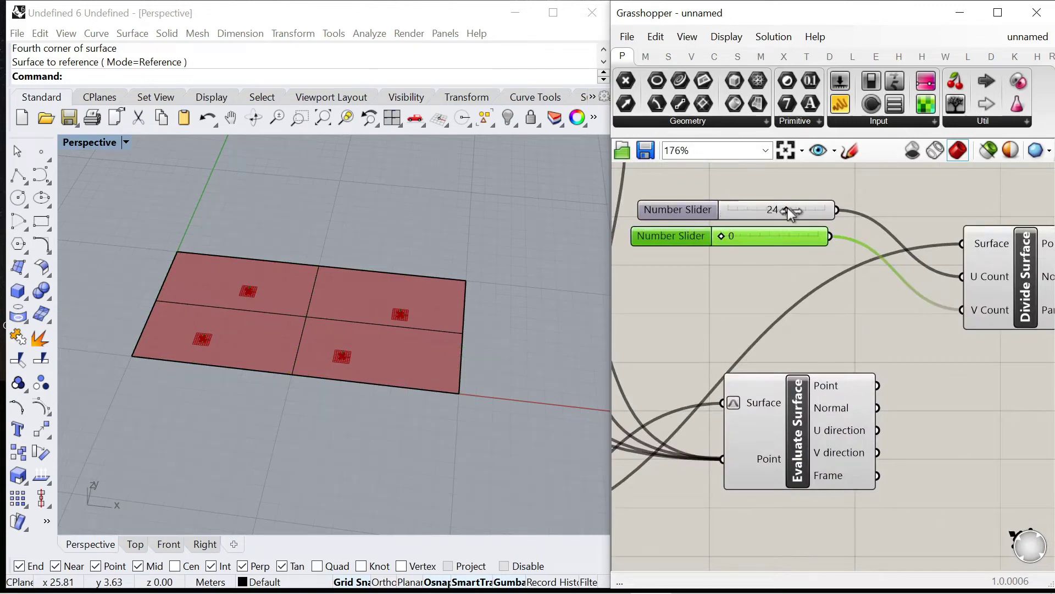
{"action": "left_click_drag", "start_coordinate": [722, 240], "coordinate": [774, 251]}
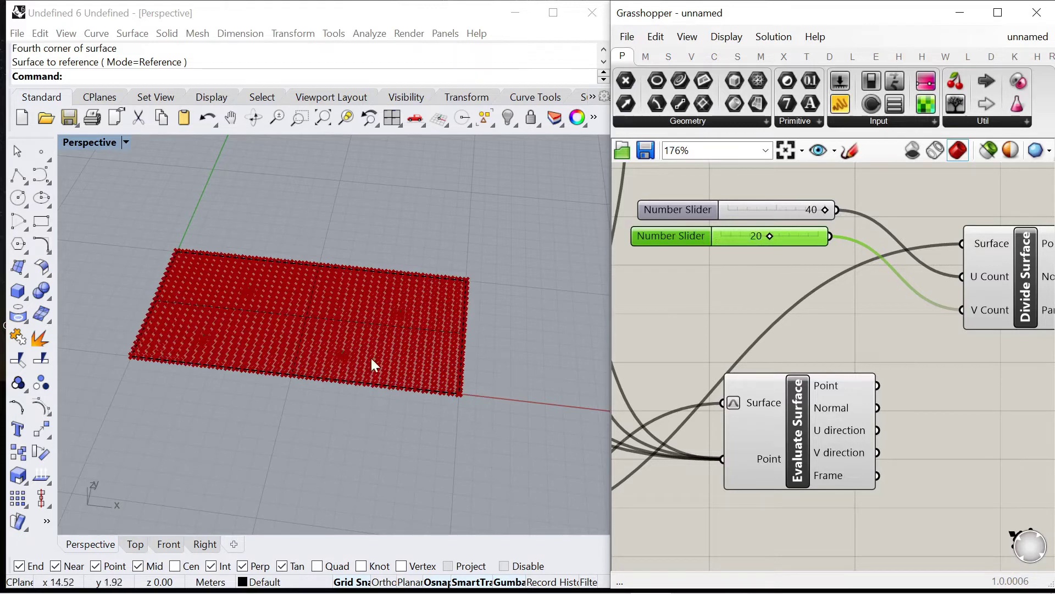
Examine the four evaluated points against the grid of division points on the surface.
{"action": "scroll", "coordinate": [373, 366], "scroll_direction": "up", "scroll_amount": 3}
{"action": "left_click", "coordinate": [780, 415]}
{"action": "scroll", "coordinate": [387, 345], "scroll_direction": "down", "scroll_amount": 5}
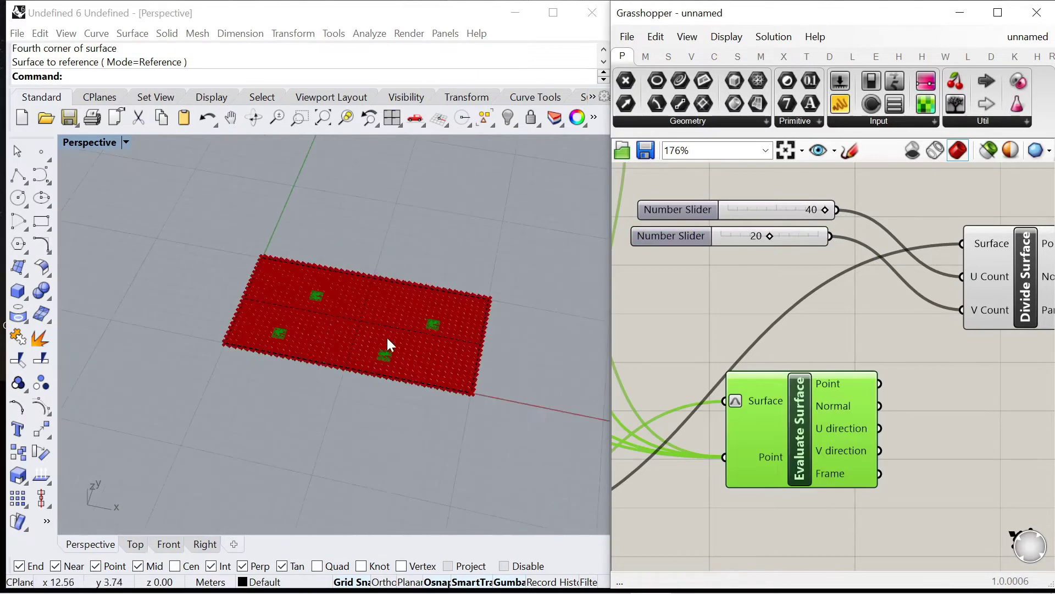
{"action": "scroll", "coordinate": [388, 338], "scroll_direction": "up", "scroll_amount": 7}
{"action": "scroll", "coordinate": [794, 291], "scroll_direction": "down", "scroll_amount": 2}
{"action": "right_click_drag", "start_coordinate": [860, 421], "coordinate": [790, 408]}
{"action": "scroll", "coordinate": [790, 408], "scroll_direction": "up", "scroll_amount": 1}
{"action": "left_click_drag", "start_coordinate": [733, 413], "coordinate": [754, 406]}
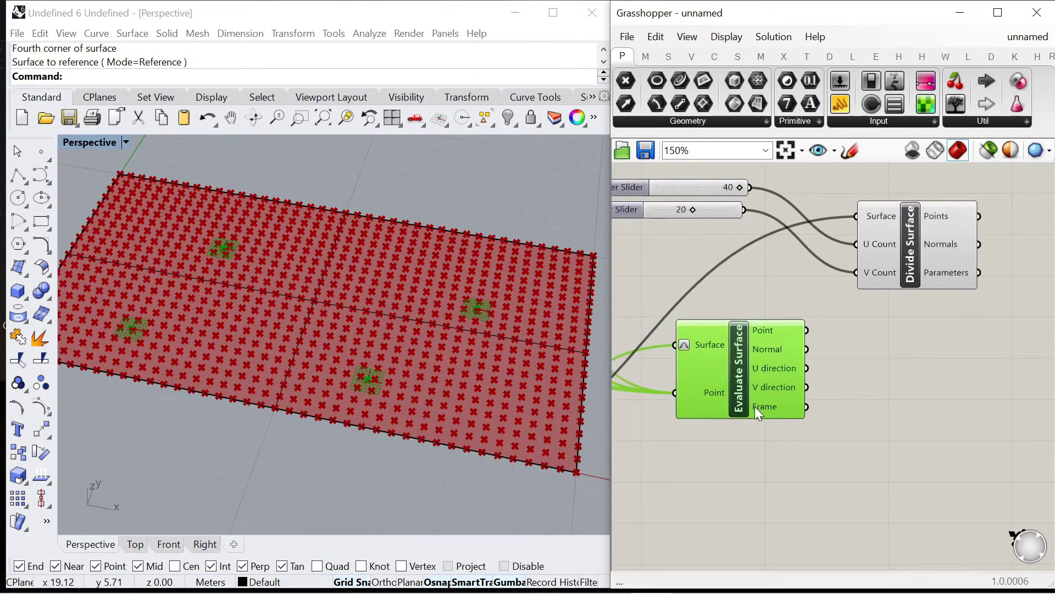
Add a Spin Force component and connect the Point output of Evaluate Surface to its Plane input.
{"action": "double_click", "coordinate": [890, 413]}
{"action": "type", "text": "spinforce"}
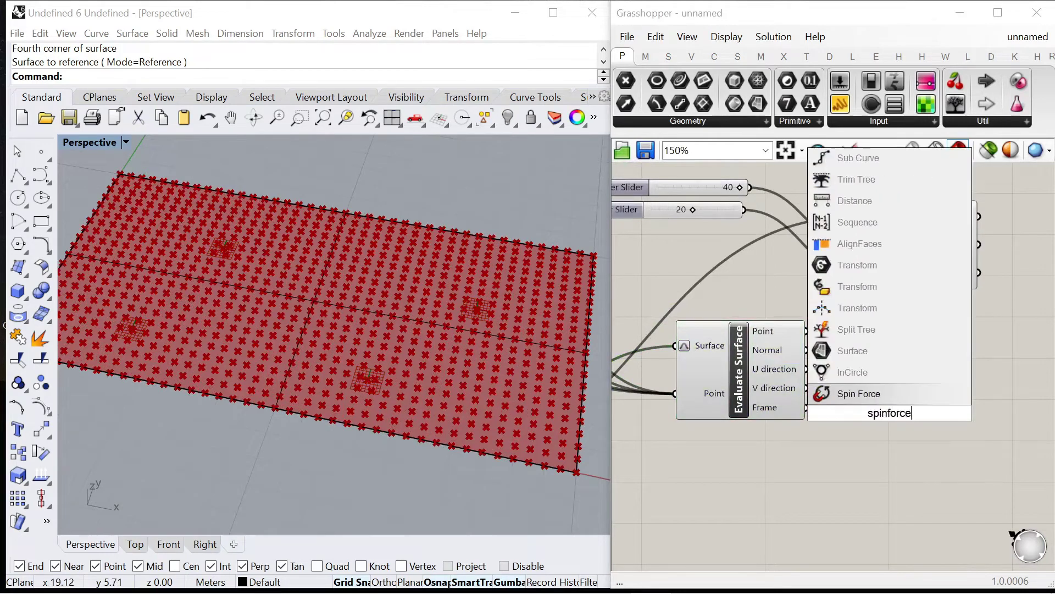
{"action": "left_click", "coordinate": [852, 393]}
{"action": "scroll", "coordinate": [804, 338], "scroll_direction": "down", "scroll_amount": 3}
{"action": "scroll", "coordinate": [821, 371], "scroll_direction": "up", "scroll_amount": 4}
{"action": "left_click_drag", "start_coordinate": [855, 373], "coordinate": [891, 364]}
{"action": "left_click_drag", "start_coordinate": [790, 300], "coordinate": [862, 344]}
Connect the Surface parameter to the Bounds input of Spin Force.
{"action": "scroll", "coordinate": [934, 352], "scroll_direction": "down", "scroll_amount": 5}
{"action": "scroll", "coordinate": [967, 330], "scroll_direction": "down", "scroll_amount": 2}
{"action": "scroll", "coordinate": [781, 385], "scroll_direction": "up", "scroll_amount": 5}
{"action": "left_click_drag", "start_coordinate": [662, 323], "coordinate": [899, 315]}
{"action": "scroll", "coordinate": [801, 306], "scroll_direction": "down", "scroll_amount": 5}
{"action": "scroll", "coordinate": [818, 313], "scroll_direction": "up", "scroll_amount": 4}
Add a Point Charge component and place it just below Spin Force.
{"action": "double_click", "coordinate": [819, 525]}
{"action": "type", "text": "p"}
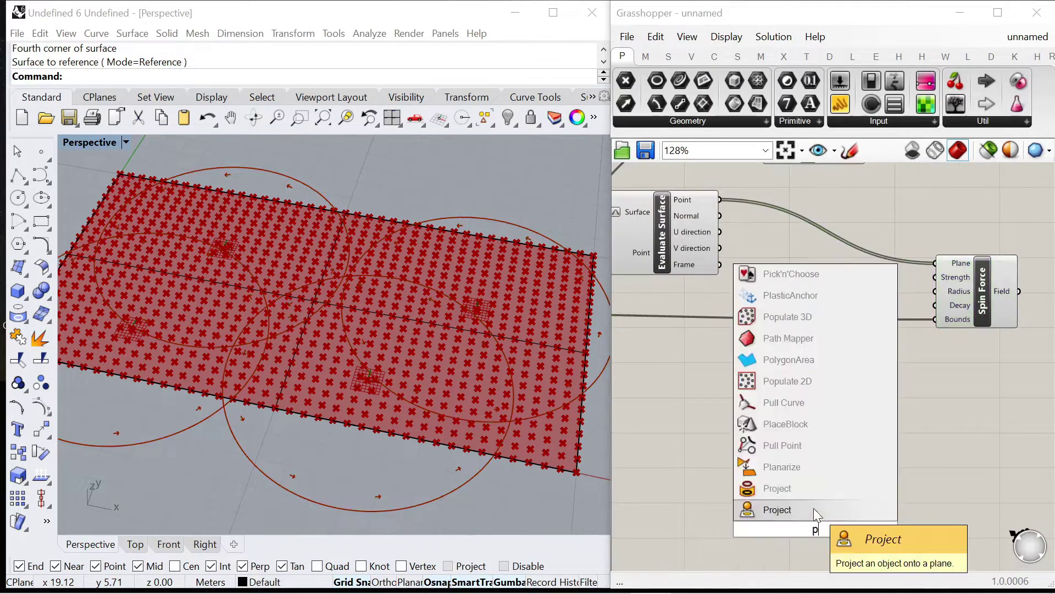
{"action": "type", "text": "oint charge"}
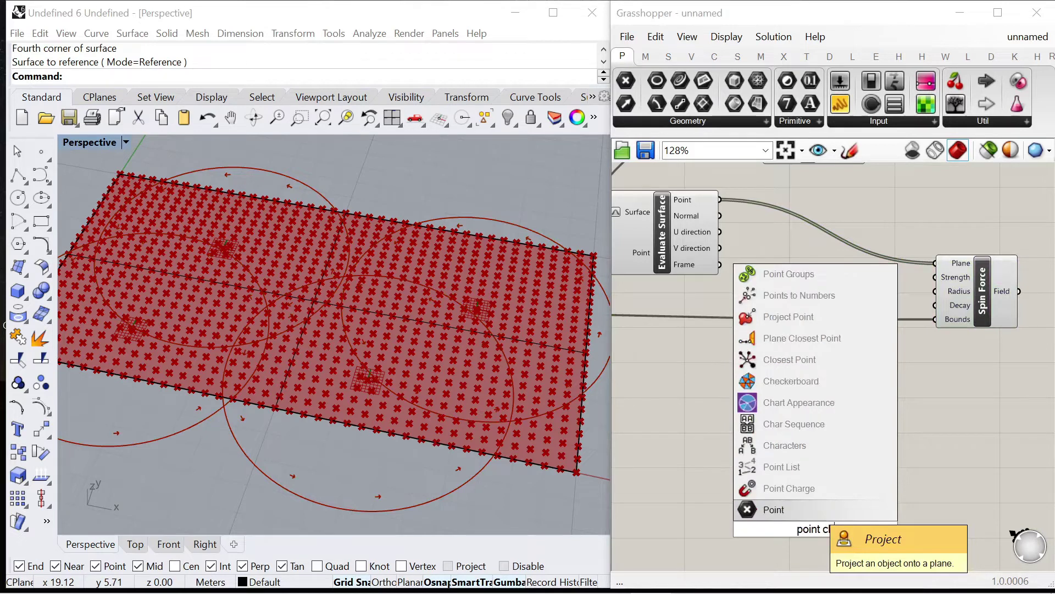
{"action": "key", "text": "Return"}
{"action": "left_click_drag", "start_coordinate": [804, 522], "coordinate": [937, 342]}
Connect the Point output of Evaluate Surface to Point Charge's Point input and the Surface parameter to its Bounds input.
{"action": "scroll", "coordinate": [955, 279], "scroll_direction": "down", "scroll_amount": 3}
{"action": "right_click_drag", "start_coordinate": [708, 303], "coordinate": [802, 273]}
{"action": "scroll", "coordinate": [802, 273], "scroll_direction": "up", "scroll_amount": 2}
{"action": "left_click_drag", "start_coordinate": [678, 266], "coordinate": [1054, 353]}
{"action": "left_click_drag", "start_coordinate": [929, 352], "coordinate": [918, 334]}
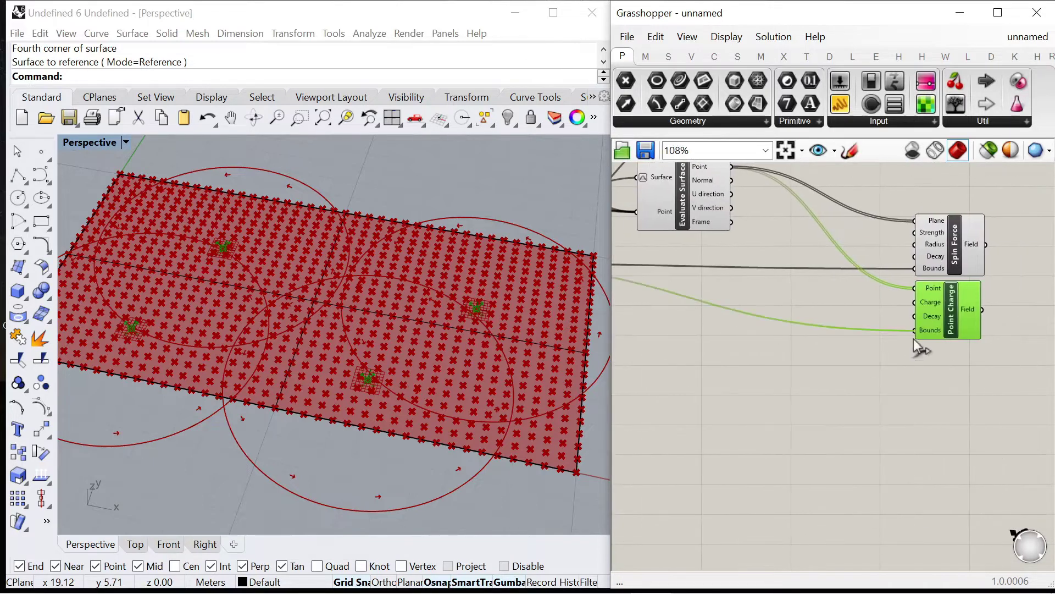
{"action": "mouse_move", "coordinate": [970, 327]}
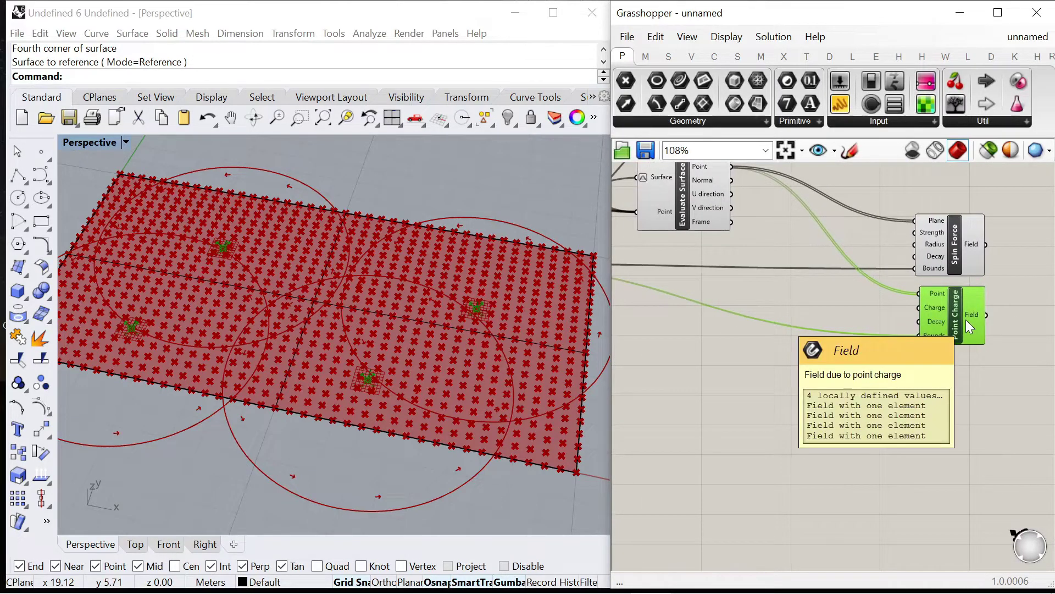
Add a number slider starting at 0, connect it to Point Charge's Charge input, and set it to 4.6.
{"action": "double_click", "coordinate": [815, 351]}
{"action": "type", "text": "0<"}
{"action": "key", "text": "Return"}
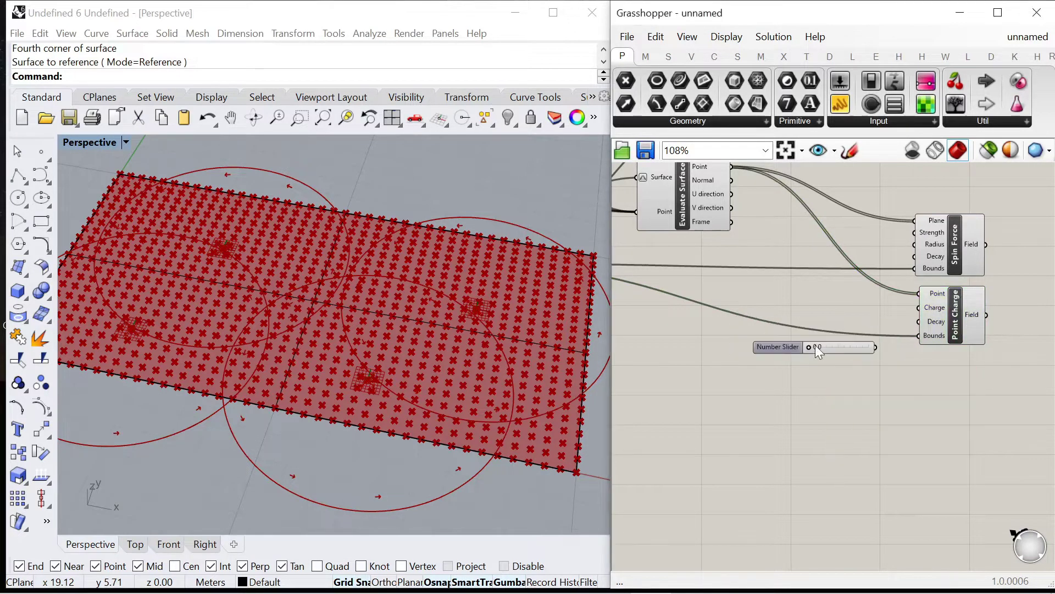
{"action": "scroll", "coordinate": [862, 368], "scroll_direction": "up", "scroll_amount": 4}
{"action": "left_click_drag", "start_coordinate": [682, 369], "coordinate": [742, 295]}
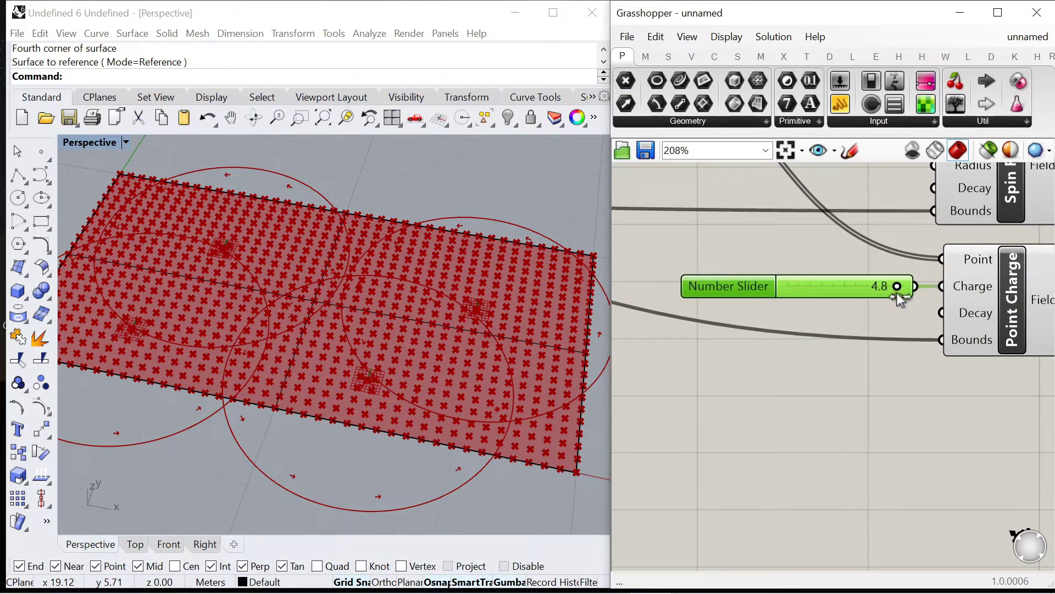
Duplicate the Charge slider, connect the copy to Point Charge's Decay input, and set it to 1.5.
{"action": "mouse_move", "coordinate": [729, 285]}
{"action": "left_mouse_down", "text": "alt"}
{"action": "mouse_move", "coordinate": [731, 310]}
{"action": "mouse_move", "coordinate": [738, 279]}
{"action": "mouse_move", "coordinate": [724, 302]}
{"action": "left_mouse_up", "text": "alt"}
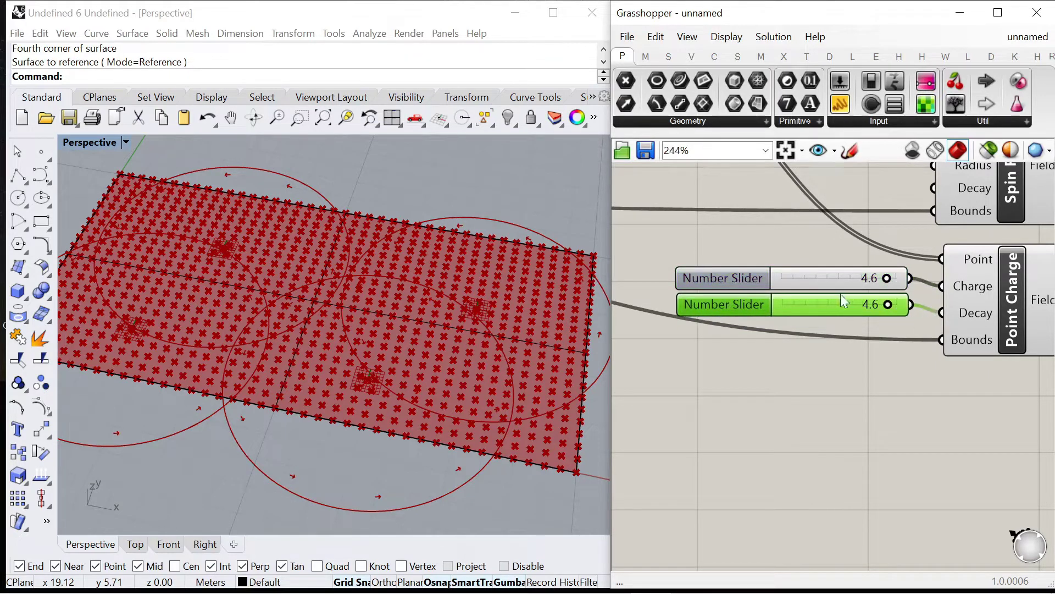
{"action": "scroll", "coordinate": [841, 301], "scroll_direction": "up", "scroll_amount": 2}
{"action": "left_click_drag", "start_coordinate": [905, 310], "coordinate": [897, 313]}
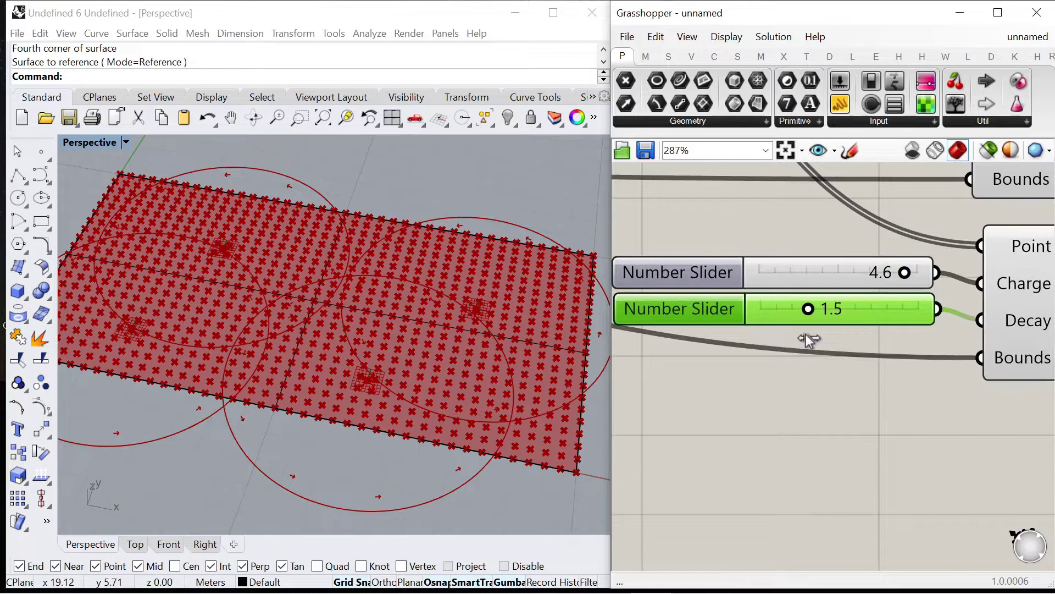
{"action": "scroll", "coordinate": [822, 374], "scroll_direction": "down", "scroll_amount": 3}
Add a Gene Pool with 4 genes, 1 decimal, a minimum of -5 and a maximum of 5.
{"action": "double_click", "coordinate": [828, 309]}
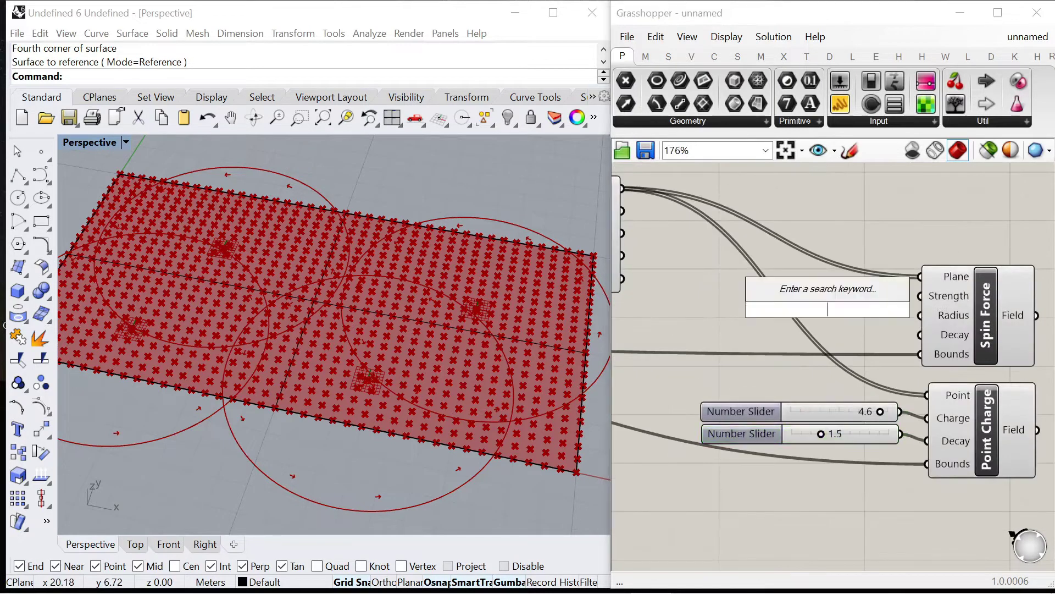
{"action": "type", "text": "gene"}
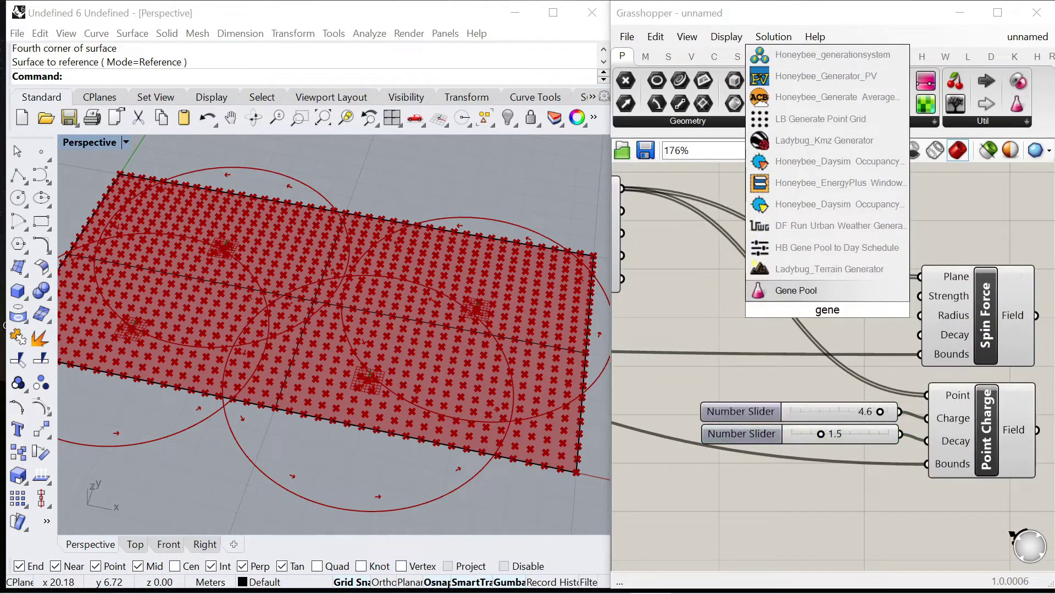
{"action": "left_click", "coordinate": [813, 291]}
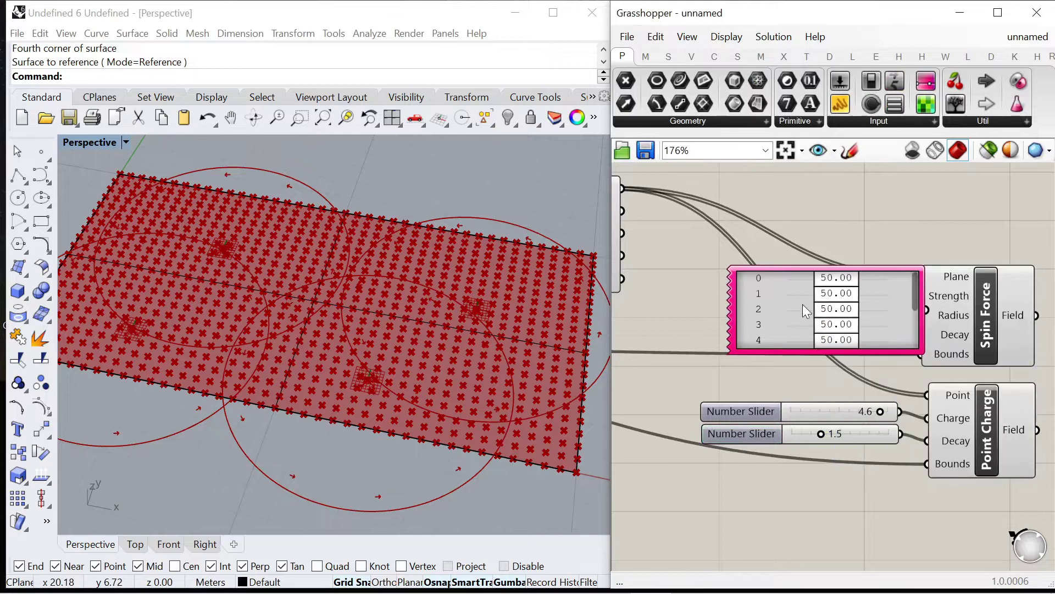
{"action": "double_click", "coordinate": [798, 311]}
{"action": "double_click", "coordinate": [830, 255]}
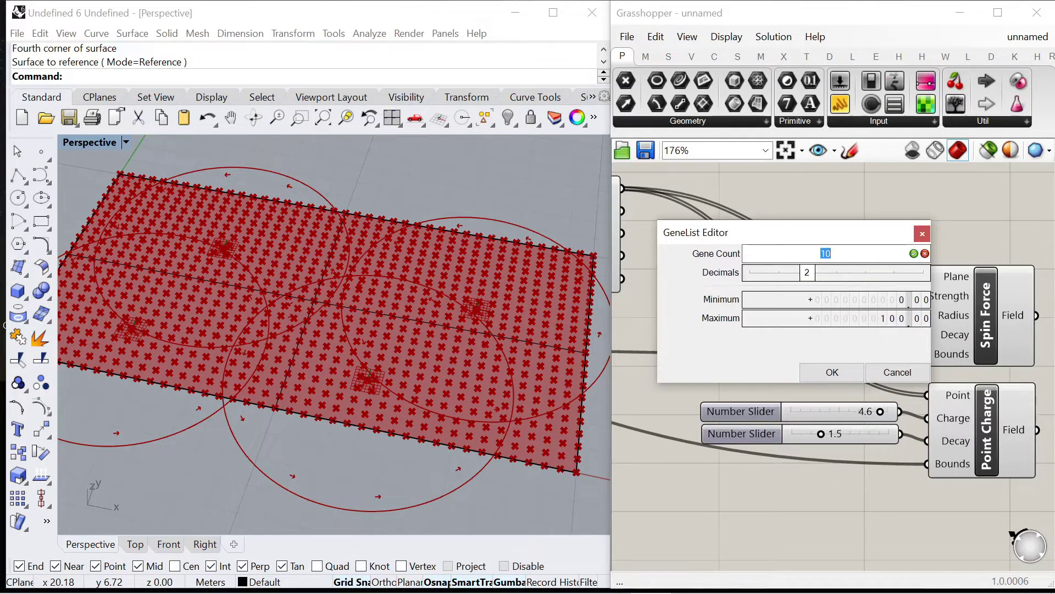
{"action": "left_click_drag", "start_coordinate": [808, 276], "coordinate": [779, 274]}
{"action": "double_click", "coordinate": [845, 307]}
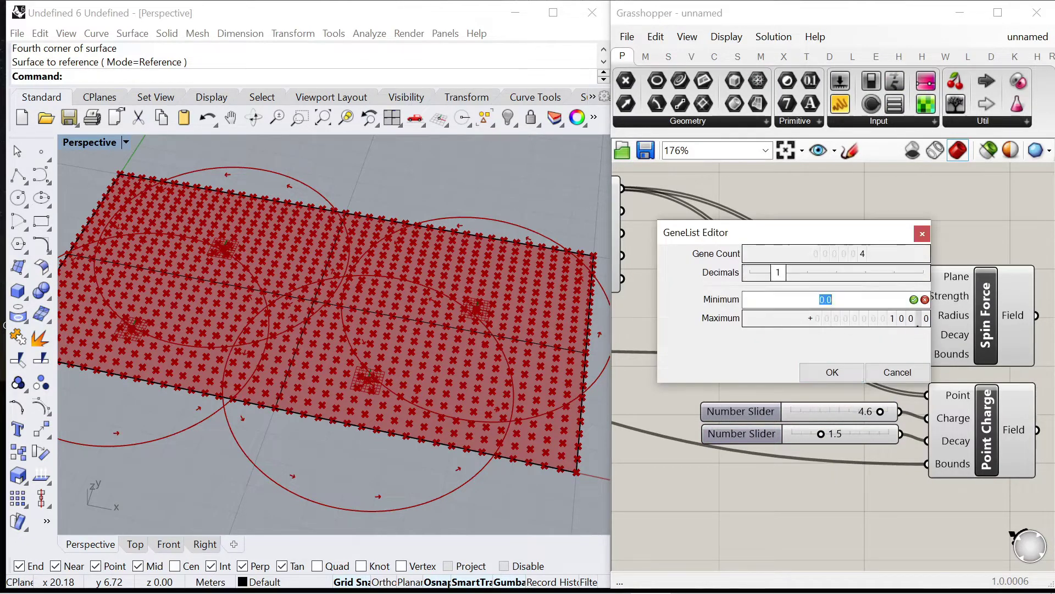
{"action": "double_click", "coordinate": [853, 323]}
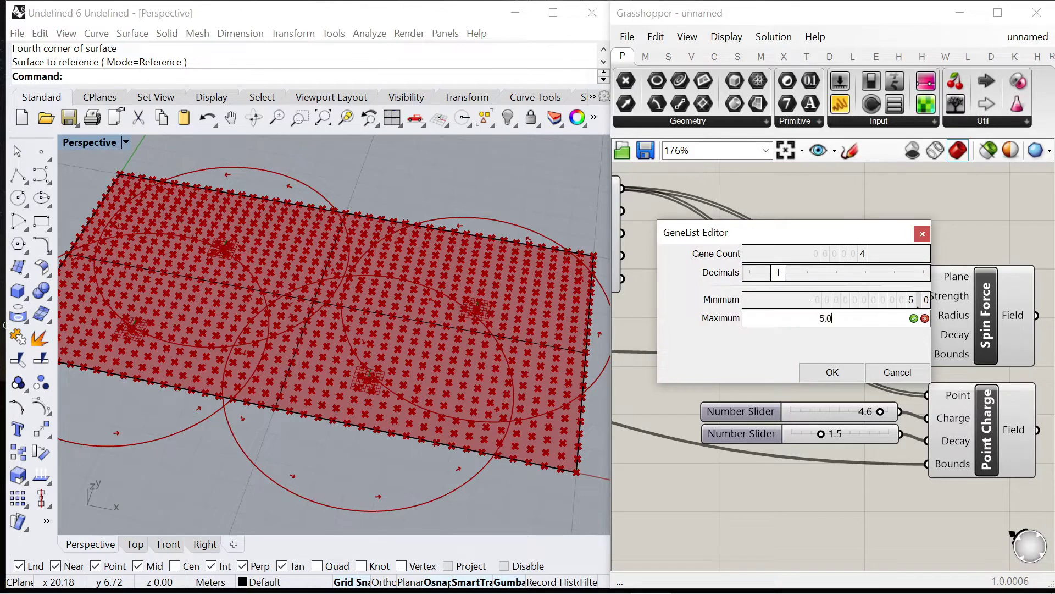
{"action": "left_click", "coordinate": [848, 373]}
Connect the Gene Pool to Spin Force's Strength input and move the Point Charge group further down to make room.
{"action": "right_click_drag", "start_coordinate": [990, 316], "coordinate": [867, 330]}
{"action": "scroll", "coordinate": [867, 330], "scroll_direction": "down", "scroll_amount": 1}
{"action": "left_click_drag", "start_coordinate": [867, 330], "coordinate": [1007, 318]}
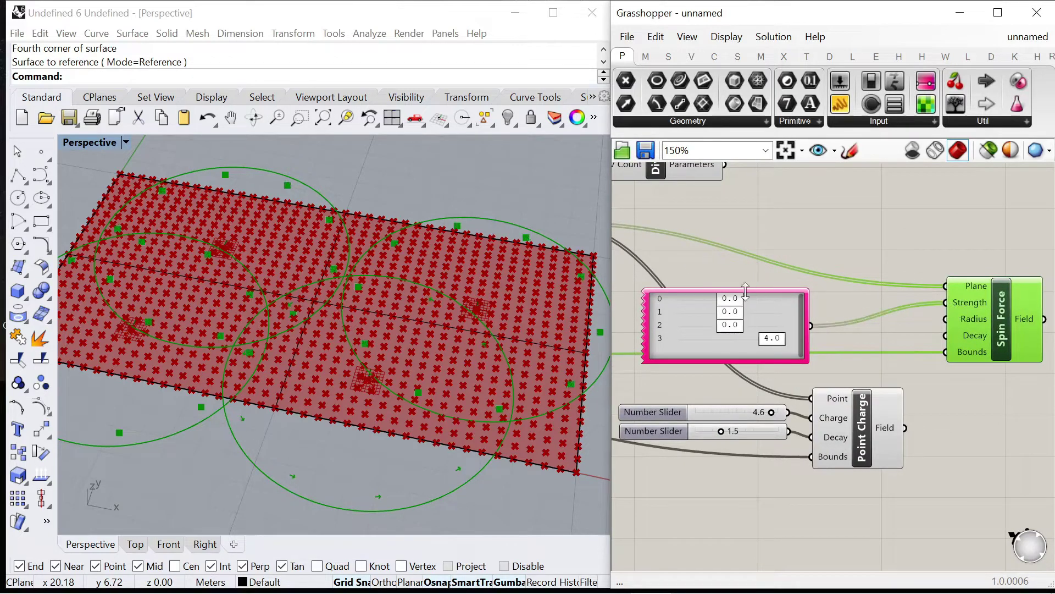
{"action": "left_click_drag", "start_coordinate": [727, 357], "coordinate": [800, 276]}
{"action": "scroll", "coordinate": [842, 291], "scroll_direction": "down", "scroll_amount": 4}
{"action": "left_click_drag", "start_coordinate": [872, 412], "coordinate": [739, 338]}
{"action": "left_click_drag", "start_coordinate": [850, 348], "coordinate": [879, 401]}
{"action": "left_click", "coordinate": [879, 402]}
{"action": "scroll", "coordinate": [808, 281], "scroll_direction": "up", "scroll_amount": 3}
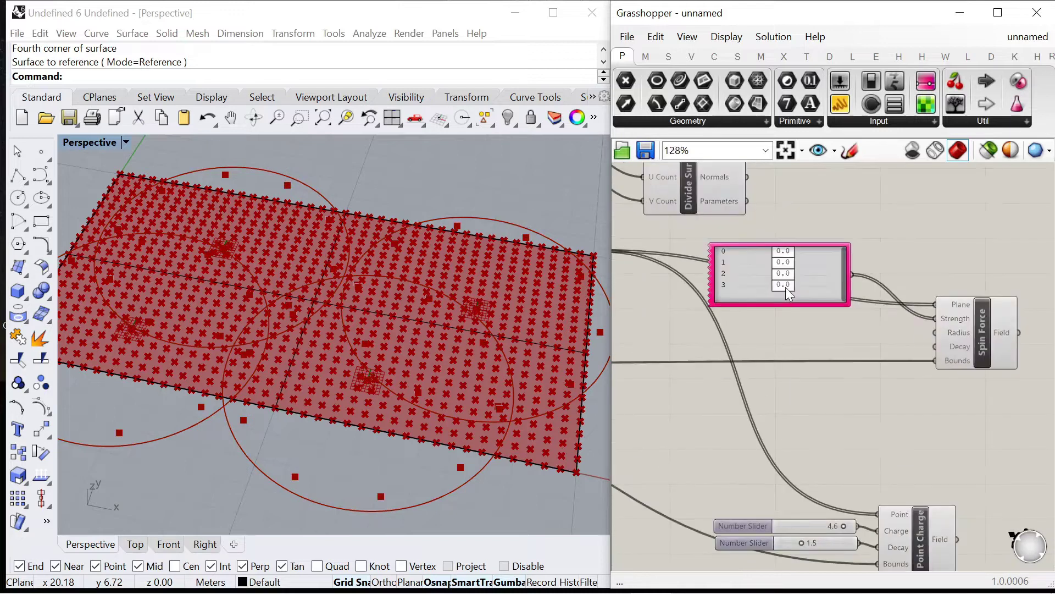
Duplicate the Gene Pool below the original, connect the copy to Spin Force's Decay input, and set its range to 0–10.
{"action": "left_click_drag", "start_coordinate": [756, 266], "coordinate": [703, 393]}
{"action": "double_click", "coordinate": [795, 398]}
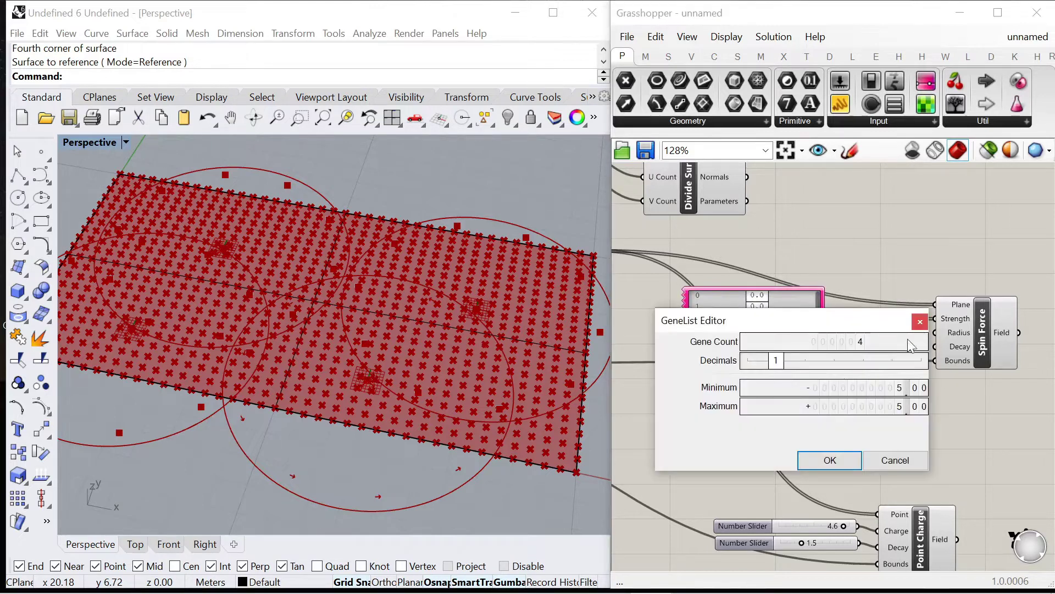
{"action": "double_click", "coordinate": [875, 390]}
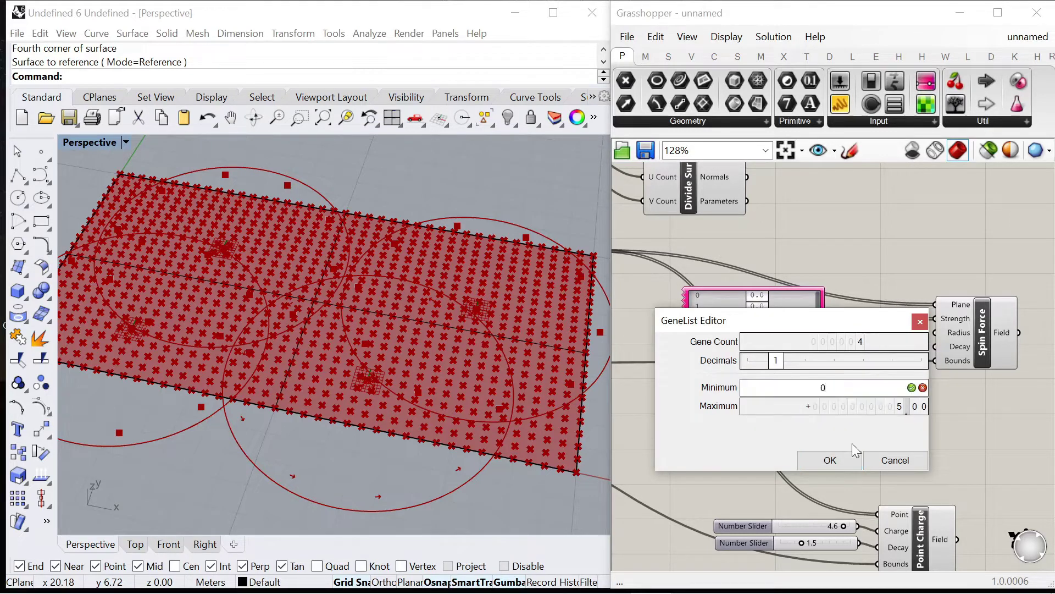
{"action": "type", "text": "0"}
{"action": "double_click", "coordinate": [874, 406]}
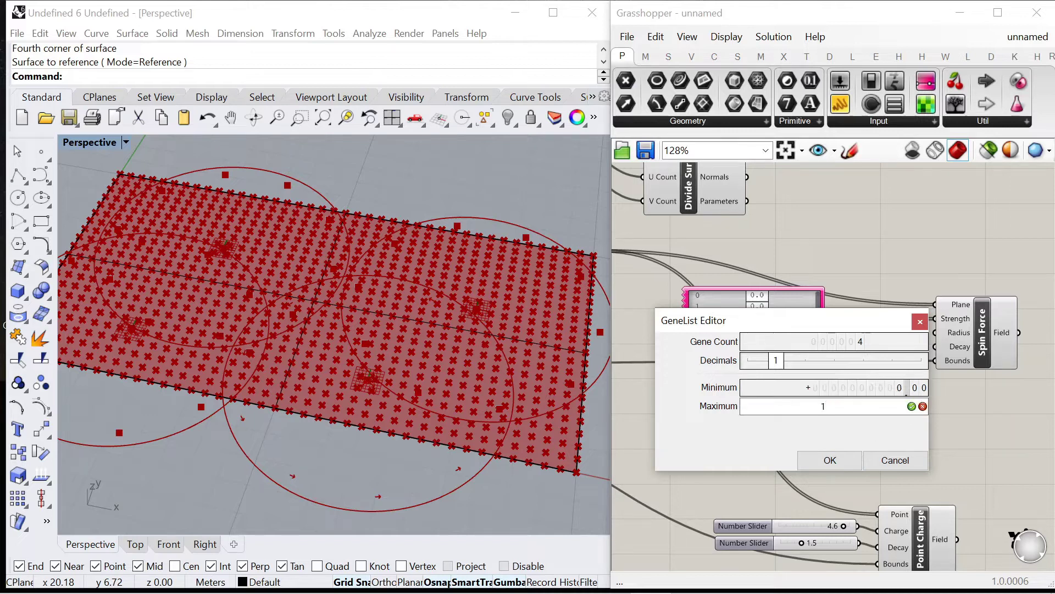
{"action": "type", "text": "10"}
{"action": "left_click", "coordinate": [845, 465]}
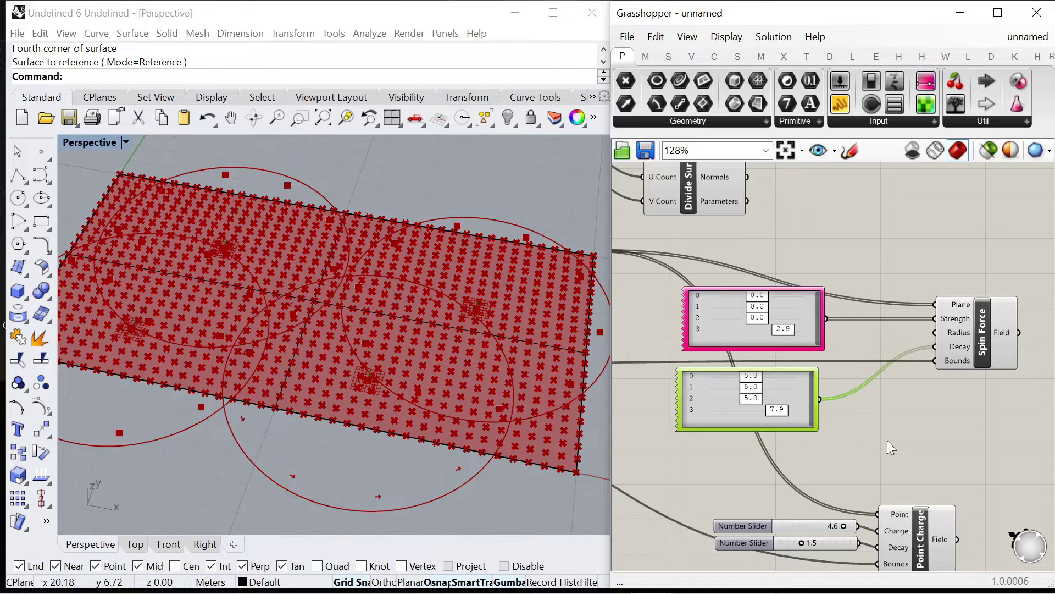
Duplicate the 4.6 Charge slider, connect the copy to Spin Force's Radius input, and place it above the Gene Pools.
{"action": "left_click_drag", "start_coordinate": [778, 532], "coordinate": [851, 444], "text": "alt"}
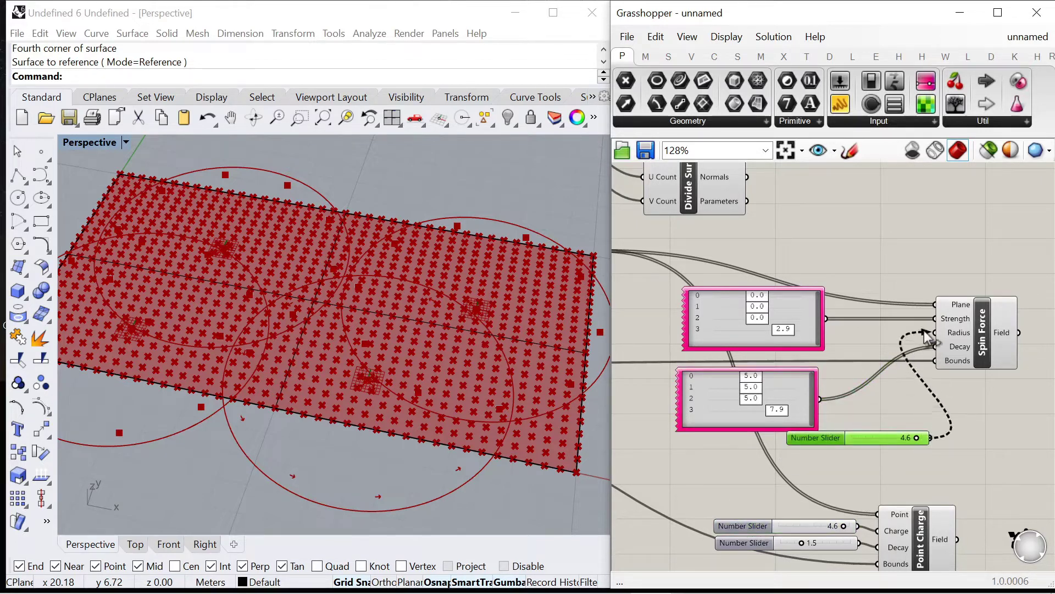
{"action": "left_click_drag", "start_coordinate": [937, 334], "coordinate": [936, 333]}
{"action": "scroll", "coordinate": [935, 301], "scroll_direction": "down", "scroll_amount": 3}
{"action": "scroll", "coordinate": [937, 299], "scroll_direction": "up", "scroll_amount": 3}
{"action": "left_click_drag", "start_coordinate": [861, 332], "coordinate": [976, 321]}
{"action": "left_click_drag", "start_coordinate": [698, 431], "coordinate": [767, 301]}
{"action": "right_click_drag", "start_coordinate": [713, 318], "coordinate": [863, 293]}
{"action": "scroll", "coordinate": [863, 293], "scroll_direction": "down", "scroll_amount": 1}
Rewire Spin Force so the lower Gene Pool feeds Radius and the duplicated number slider feeds Decay.
{"action": "left_click_drag", "start_coordinate": [817, 276], "coordinate": [900, 330]}
{"action": "left_click_drag", "start_coordinate": [790, 361], "coordinate": [895, 404]}
{"action": "left_click_drag", "start_coordinate": [915, 327], "coordinate": [938, 332]}
{"action": "left_click_drag", "start_coordinate": [928, 391], "coordinate": [934, 396]}
{"action": "left_click_drag", "start_coordinate": [934, 331], "coordinate": [921, 329]}
{"action": "scroll", "coordinate": [902, 322], "scroll_direction": "down", "scroll_amount": 4}
{"action": "scroll", "coordinate": [998, 317], "scroll_direction": "up", "scroll_amount": 4}
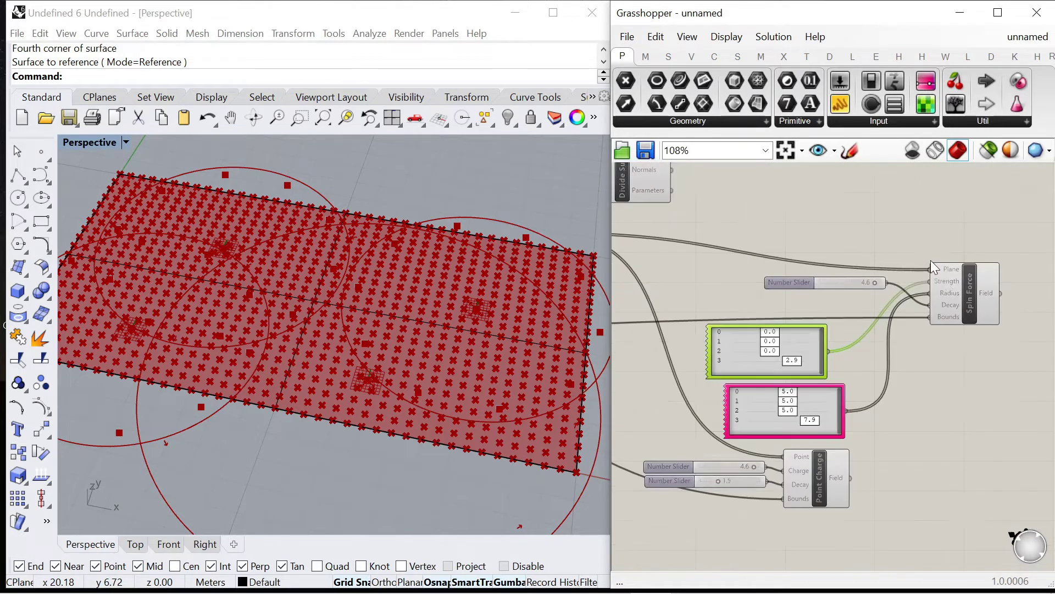
{"action": "scroll", "coordinate": [949, 311], "scroll_direction": "down", "scroll_amount": 3}
{"action": "scroll", "coordinate": [850, 351], "scroll_direction": "up", "scroll_amount": 3}
Set the four genes of the Radius Gene Pool to 6.3, 6.4, 0.0 and 3.8.
{"action": "left_click_drag", "start_coordinate": [836, 340], "coordinate": [905, 343]}
{"action": "left_click_drag", "start_coordinate": [831, 350], "coordinate": [895, 347]}
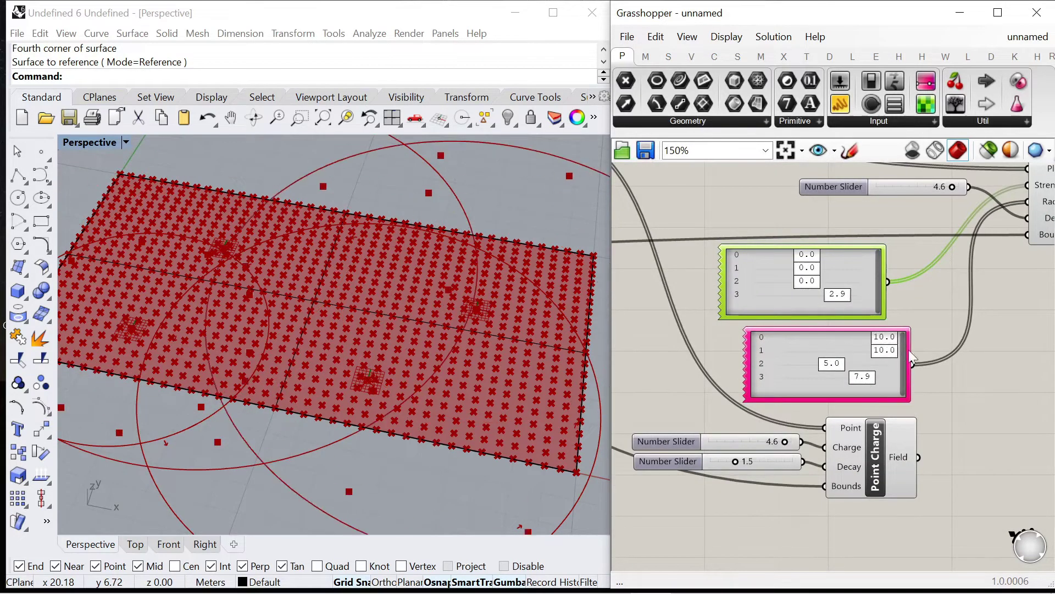
{"action": "left_click_drag", "start_coordinate": [857, 382], "coordinate": [820, 398]}
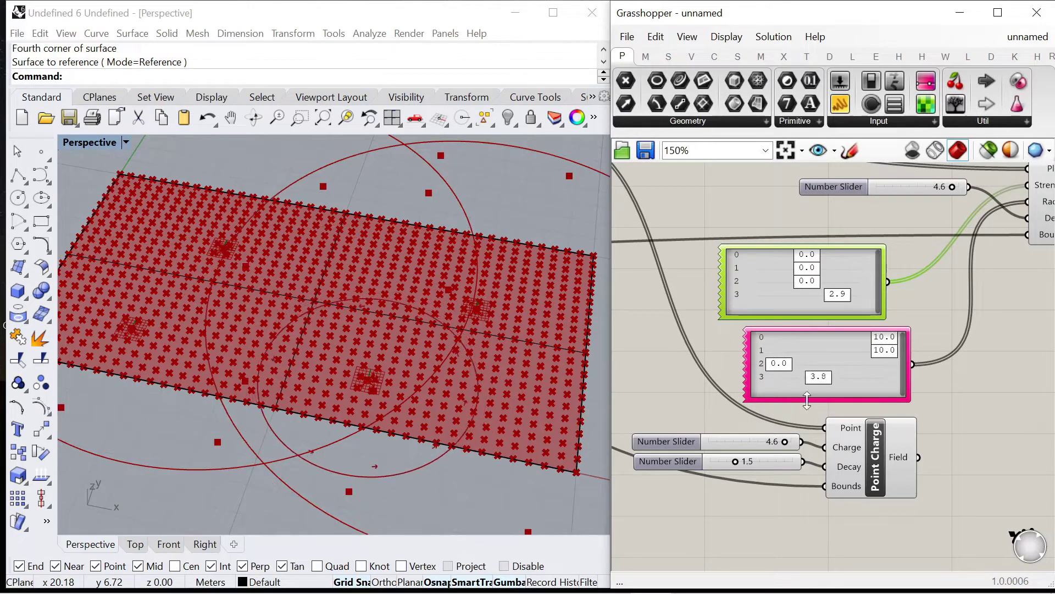
{"action": "scroll", "coordinate": [442, 375], "scroll_direction": "down", "scroll_amount": 3}
{"action": "scroll", "coordinate": [841, 312], "scroll_direction": "up", "scroll_amount": 4}
{"action": "left_click_drag", "start_coordinate": [932, 377], "coordinate": [843, 399]}
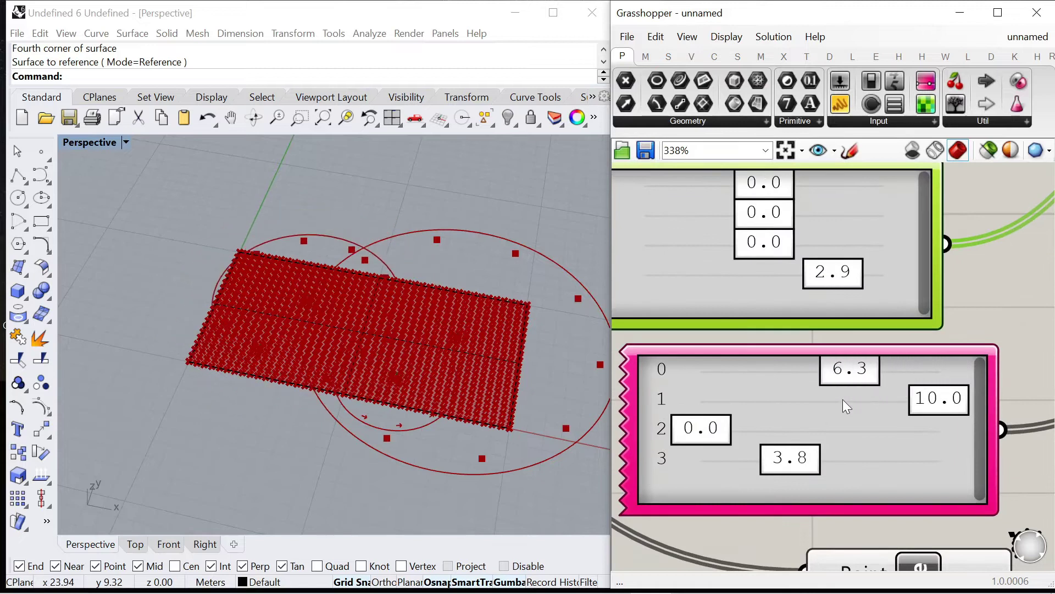
{"action": "left_click_drag", "start_coordinate": [940, 411], "coordinate": [851, 411]}
{"action": "scroll", "coordinate": [850, 410], "scroll_direction": "down", "scroll_amount": 5}
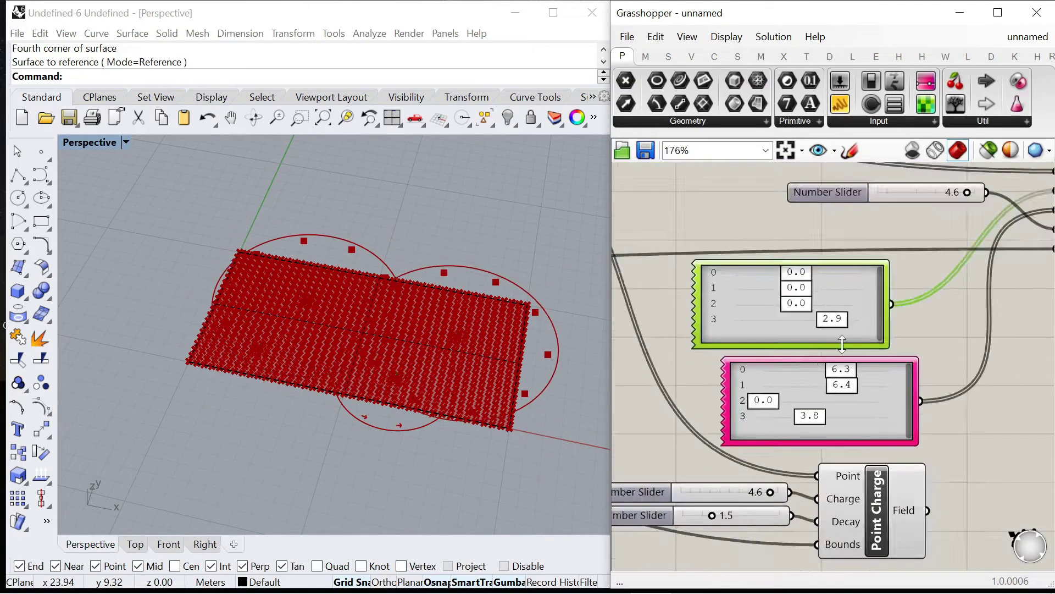
Set the four genes of the Strength Gene Pool to -5.0, 5.0, 0.0 and 5.0.
{"action": "scroll", "coordinate": [817, 282], "scroll_direction": "up", "scroll_amount": 2}
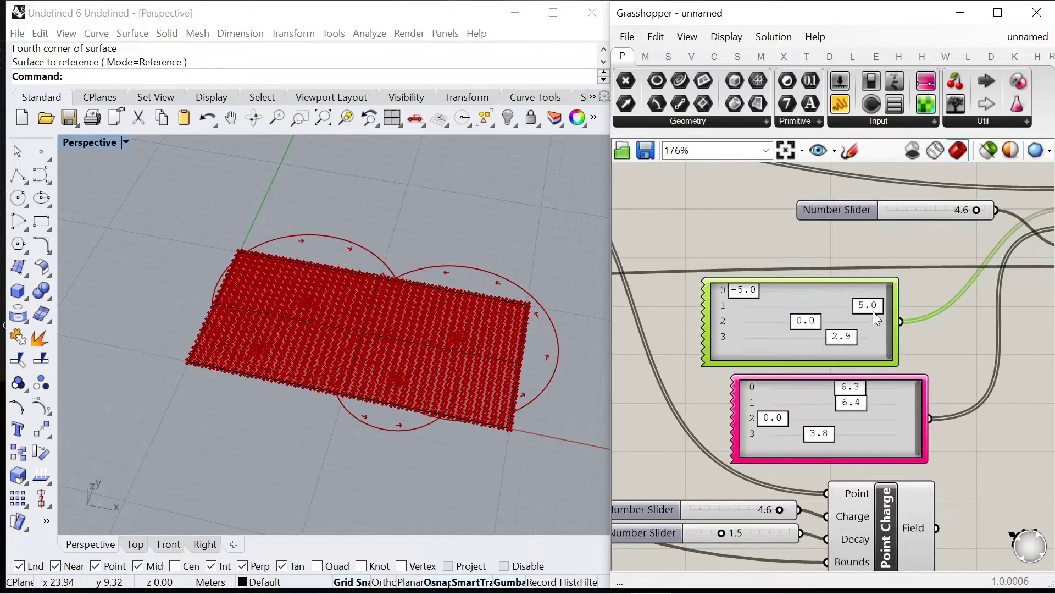
{"action": "scroll", "coordinate": [756, 354], "scroll_direction": "down", "scroll_amount": 8}
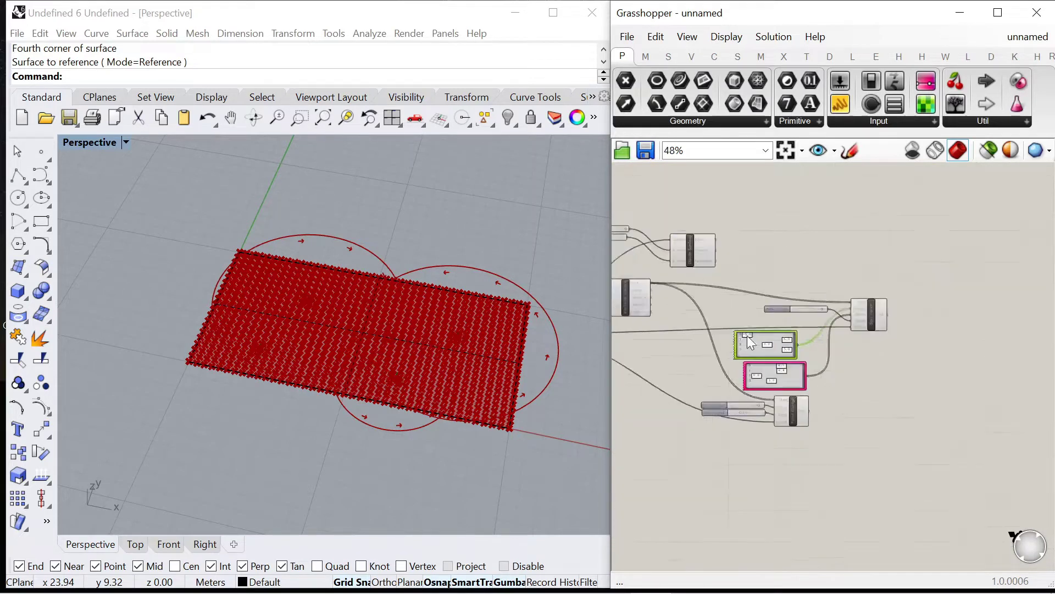
{"action": "scroll", "coordinate": [727, 286], "scroll_direction": "up", "scroll_amount": 6}
{"action": "scroll", "coordinate": [754, 238], "scroll_direction": "down", "scroll_amount": 1}
{"action": "left_click", "coordinate": [770, 224]}
{"action": "right_click_drag", "start_coordinate": [1012, 224], "coordinate": [879, 237]}
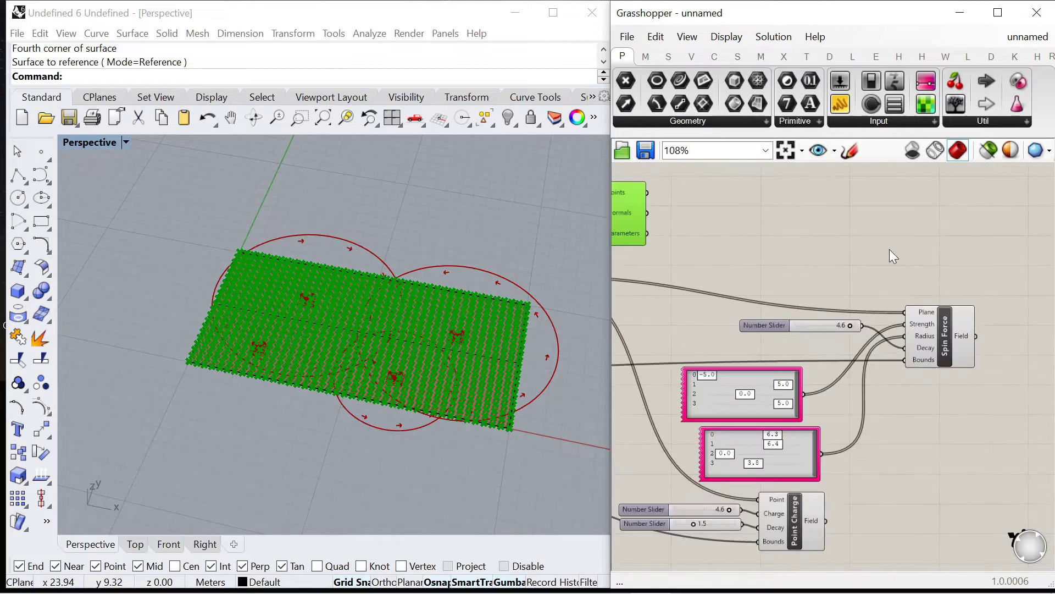
{"action": "left_click", "coordinate": [958, 331]}
{"action": "left_click", "coordinate": [953, 252]}
{"action": "double_click", "coordinate": [953, 252]}
{"action": "scroll", "coordinate": [832, 268], "scroll_direction": "down", "scroll_amount": 1}
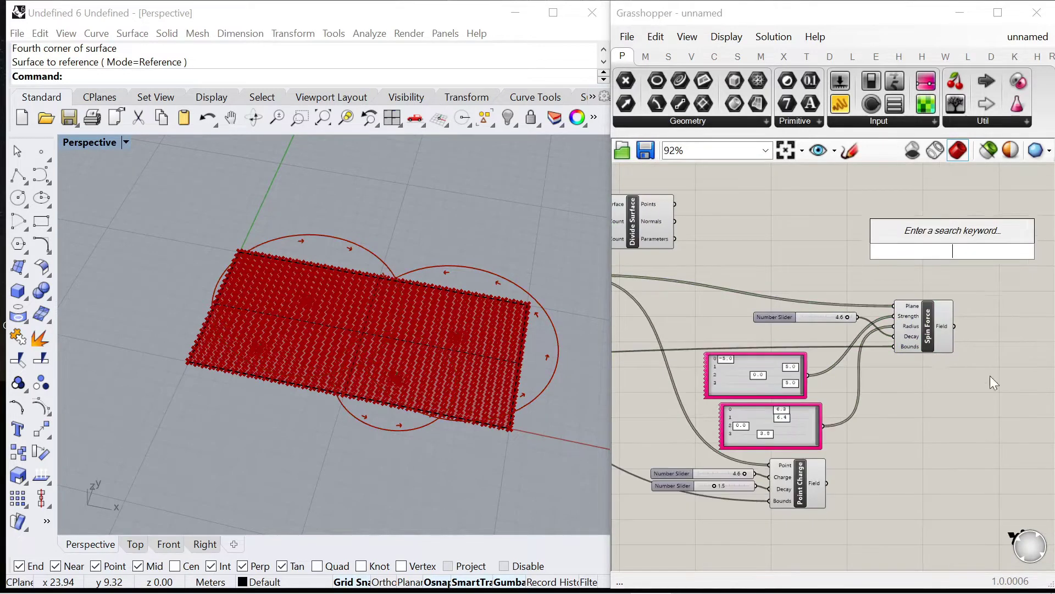
Add a Merge Fields component after Spin Force.
{"action": "double_click", "coordinate": [967, 389]}
{"action": "type", "text": "merg"}
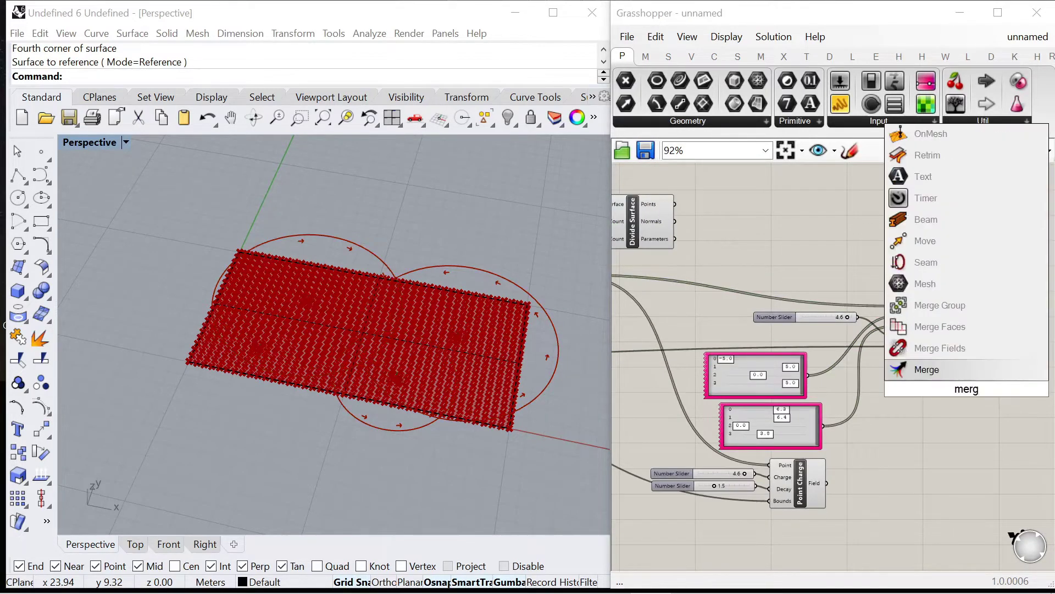
{"action": "left_click", "coordinate": [935, 348]}
{"action": "scroll", "coordinate": [967, 357], "scroll_direction": "up", "scroll_amount": 3}
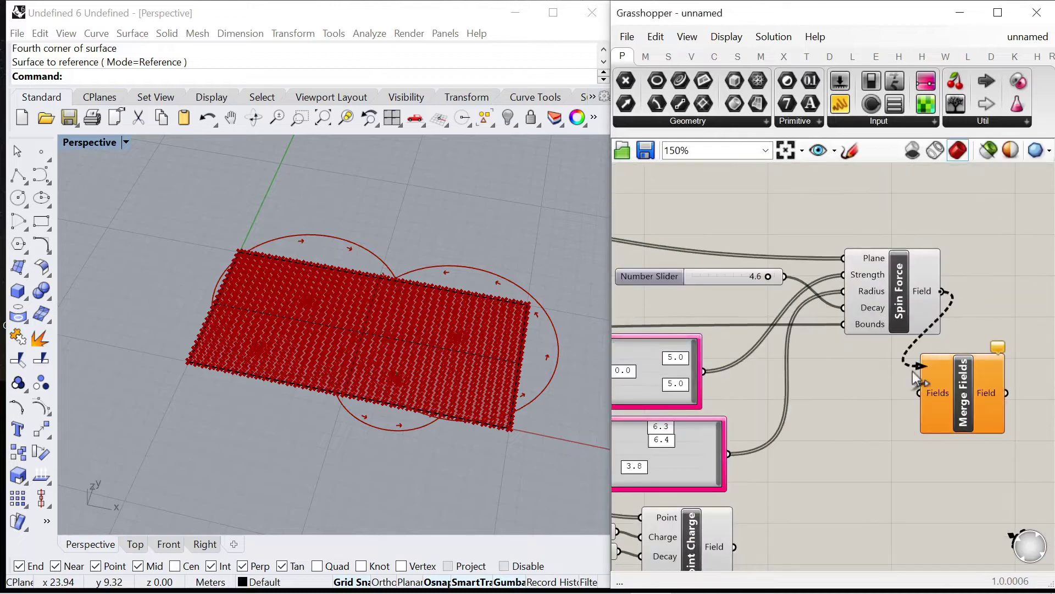
Connect the Field outputs of both Spin Force and Point Charge to the Fields input of Merge Fields.
{"action": "left_click_drag", "start_coordinate": [938, 336], "coordinate": [919, 392]}
{"action": "scroll", "coordinate": [895, 338], "scroll_direction": "down", "scroll_amount": 3}
{"action": "scroll", "coordinate": [907, 429], "scroll_direction": "up", "scroll_amount": 2}
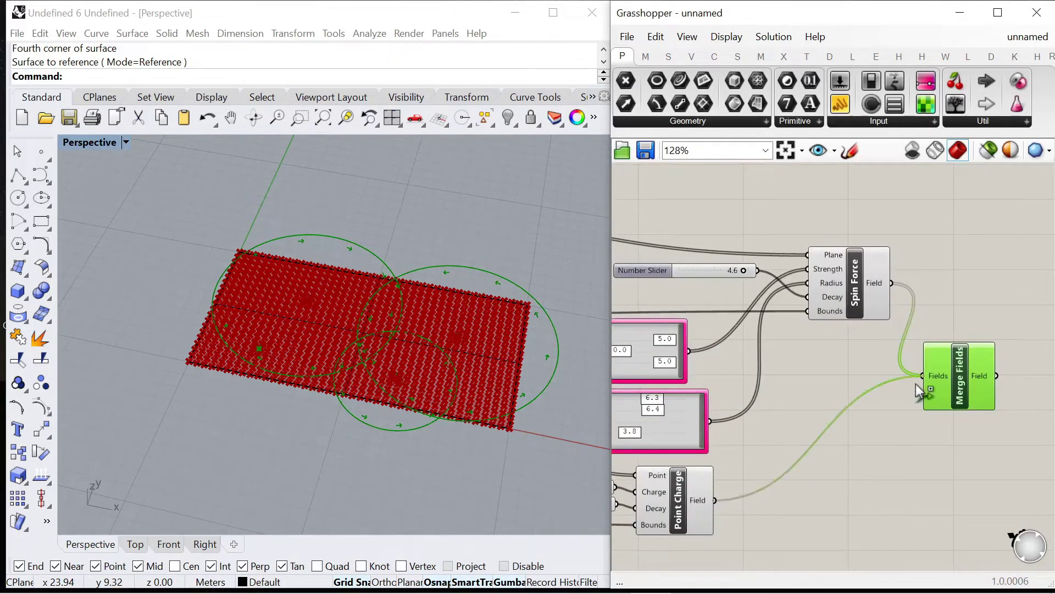
{"action": "scroll", "coordinate": [916, 385], "scroll_direction": "down", "scroll_amount": 4}
{"action": "scroll", "coordinate": [861, 395], "scroll_direction": "up", "scroll_amount": 3}
{"action": "left_click", "coordinate": [895, 321]}
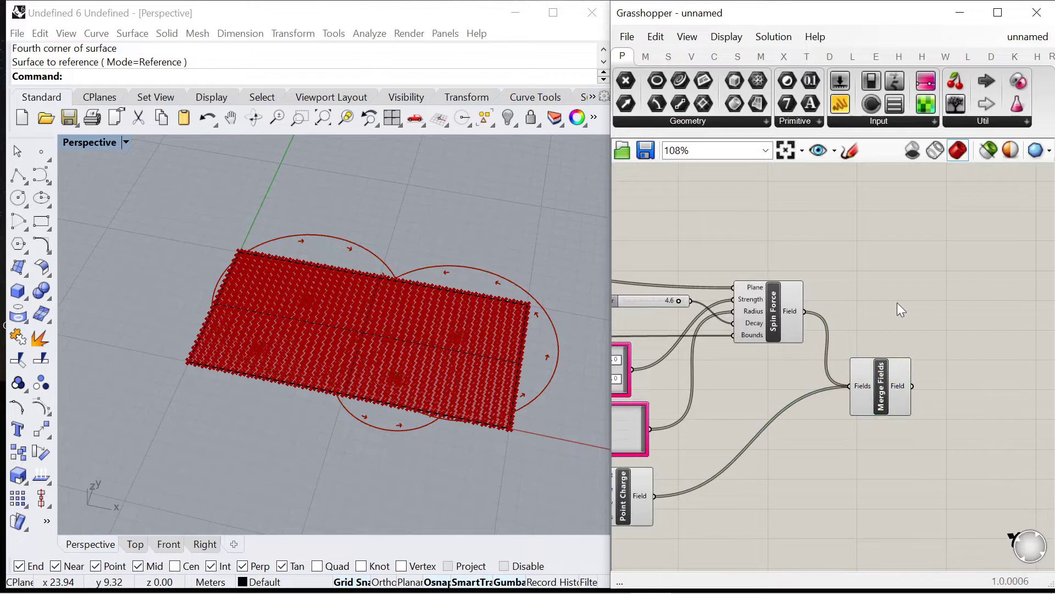
{"action": "scroll", "coordinate": [935, 313], "scroll_direction": "down", "scroll_amount": 3}
{"action": "scroll", "coordinate": [813, 436], "scroll_direction": "up", "scroll_amount": 5}
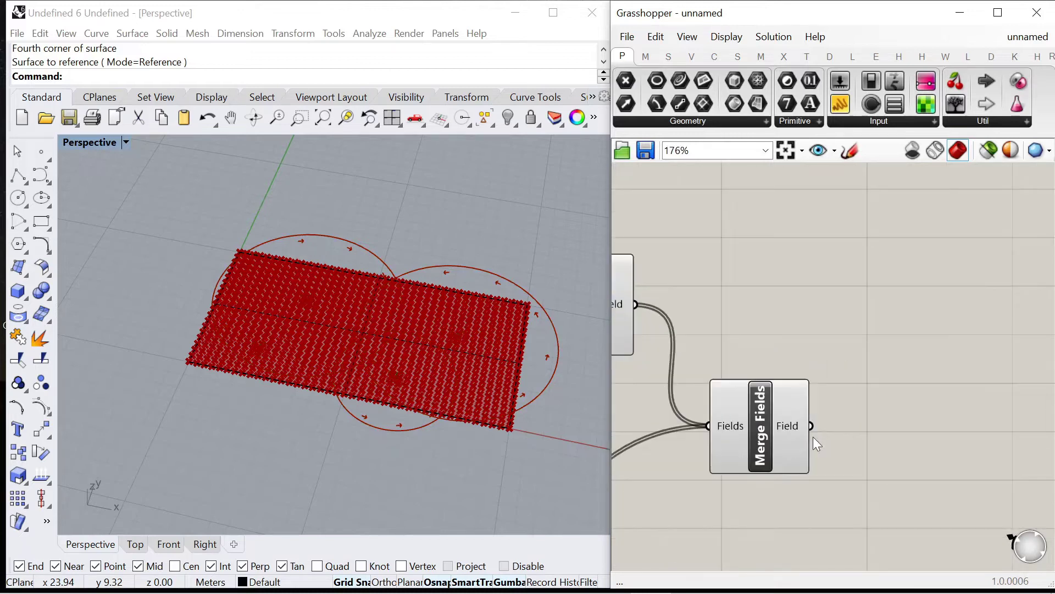
Add an Evaluate Field component to the canvas.
{"action": "double_click", "coordinate": [840, 328]}
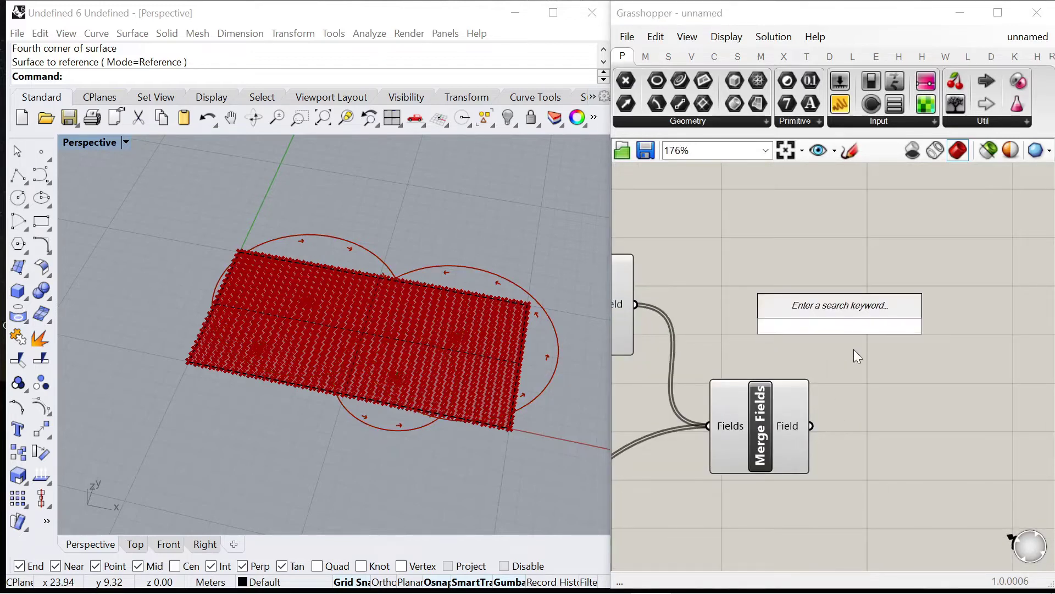
{"action": "scroll", "coordinate": [866, 350], "scroll_direction": "down", "scroll_amount": 5}
{"action": "scroll", "coordinate": [855, 286], "scroll_direction": "up", "scroll_amount": 4}
{"action": "double_click", "coordinate": [796, 286]}
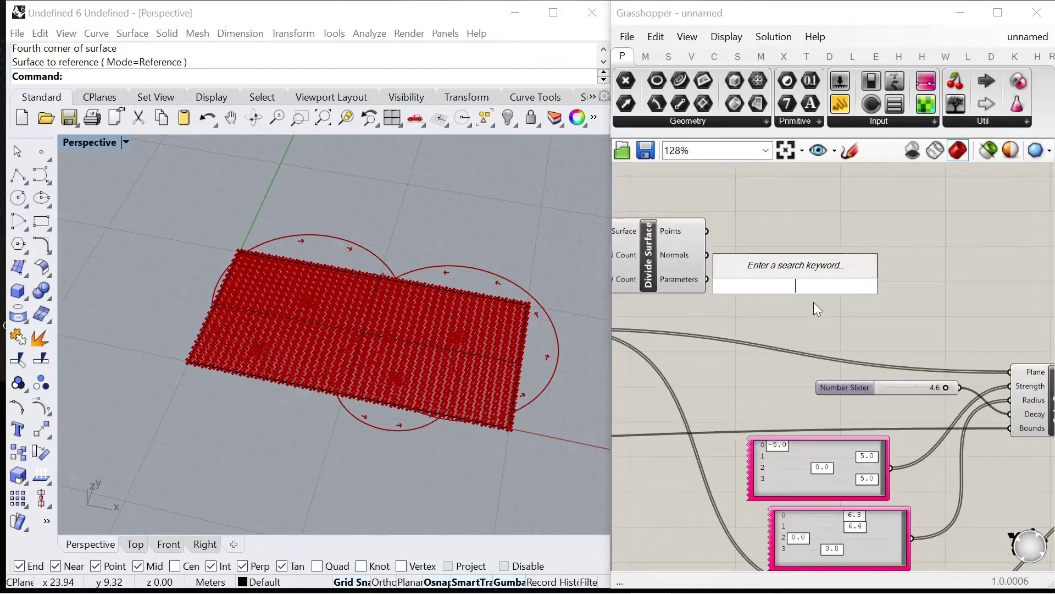
{"action": "type", "text": "evaluate"}
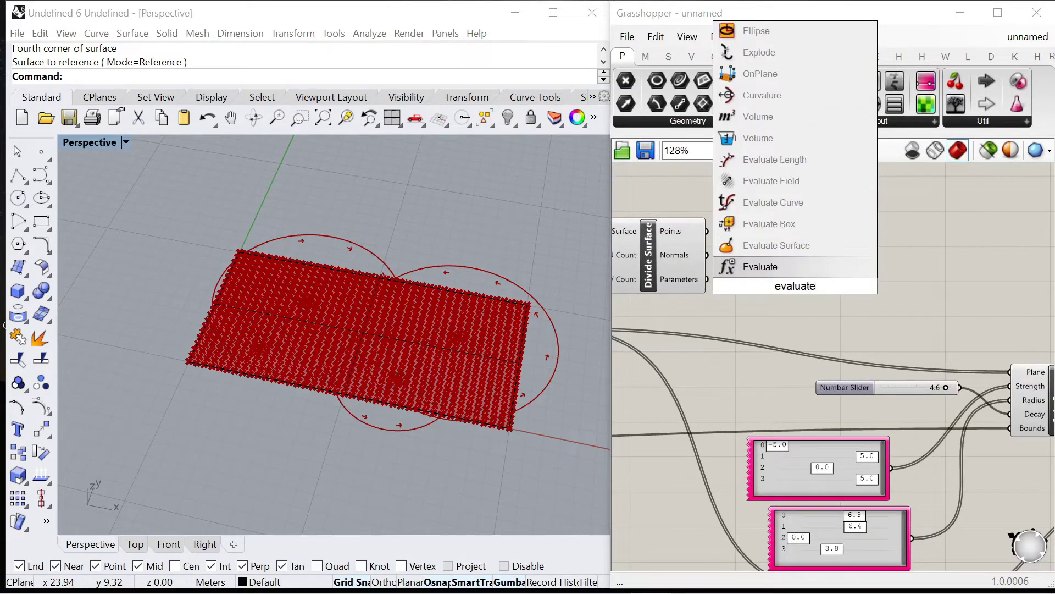
{"action": "type", "text": " fi"}
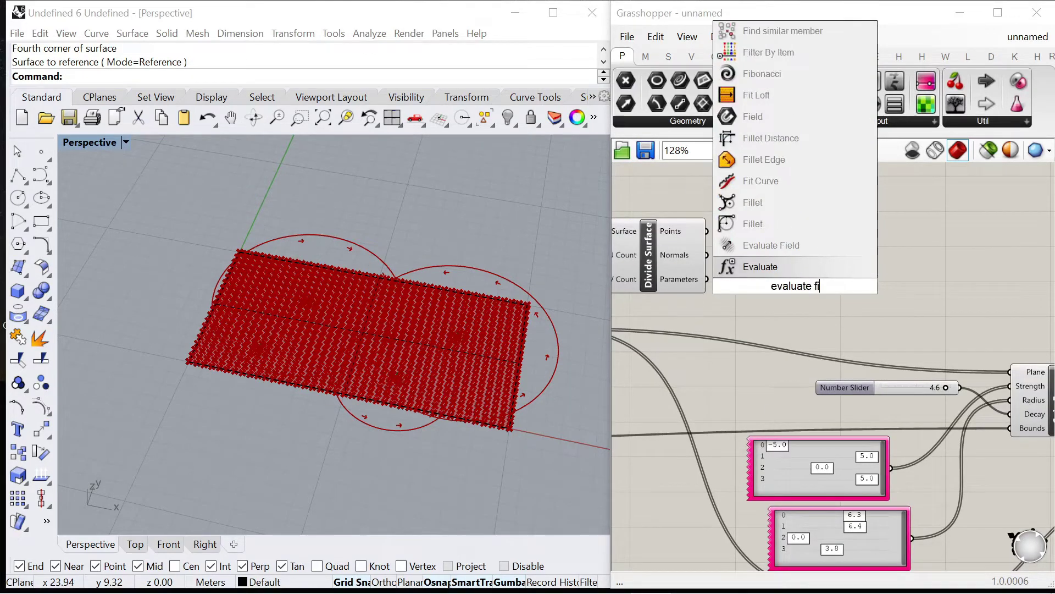
{"action": "left_click", "coordinate": [809, 247]}
Place Evaluate Field beyond Merge Fields and connect the Merge Fields output to its Field input.
{"action": "right_click_drag", "start_coordinate": [873, 311], "coordinate": [785, 283]}
{"action": "scroll", "coordinate": [785, 283], "scroll_direction": "down", "scroll_amount": 2}
{"action": "left_click_drag", "start_coordinate": [754, 279], "coordinate": [1017, 354]}
{"action": "right_click_drag", "start_coordinate": [1017, 393], "coordinate": [866, 364]}
{"action": "scroll", "coordinate": [866, 363], "scroll_direction": "up", "scroll_amount": 1}
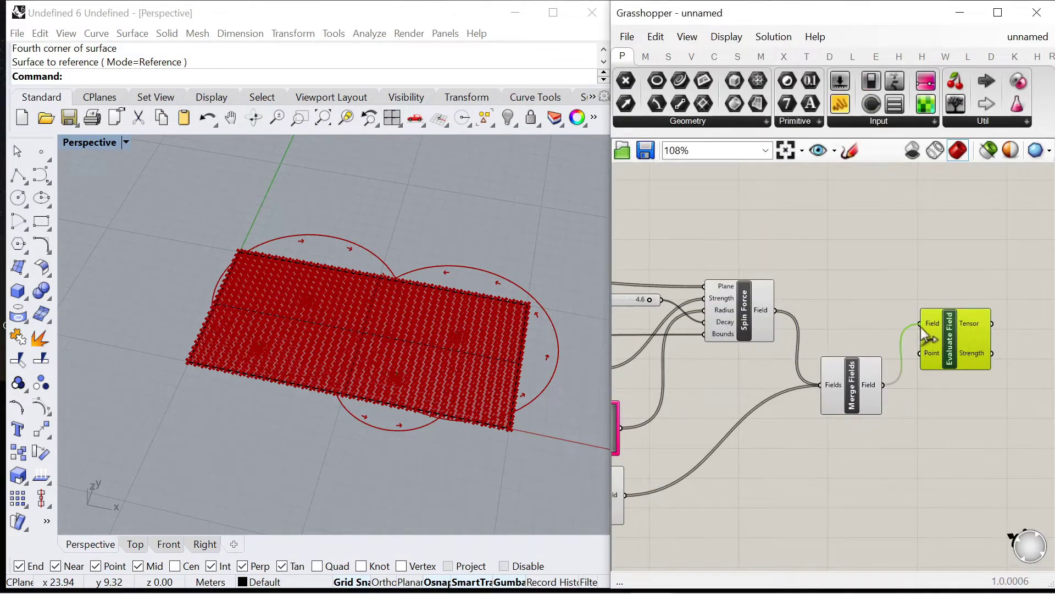
{"action": "scroll", "coordinate": [922, 328], "scroll_direction": "down", "scroll_amount": 2}
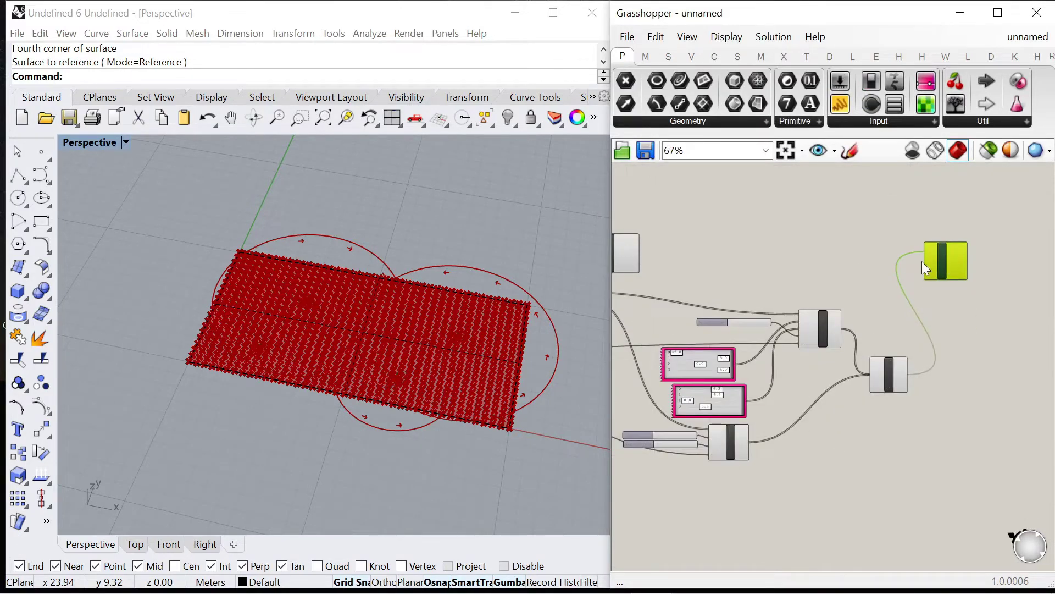
{"action": "scroll", "coordinate": [922, 262], "scroll_direction": "up", "scroll_amount": 4}
{"action": "scroll", "coordinate": [1017, 261], "scroll_direction": "down", "scroll_amount": 2}
{"action": "scroll", "coordinate": [1014, 260], "scroll_direction": "up", "scroll_amount": 2}
{"action": "scroll", "coordinate": [1020, 260], "scroll_direction": "down", "scroll_amount": 2}
{"action": "scroll", "coordinate": [1021, 261], "scroll_direction": "up", "scroll_amount": 1}
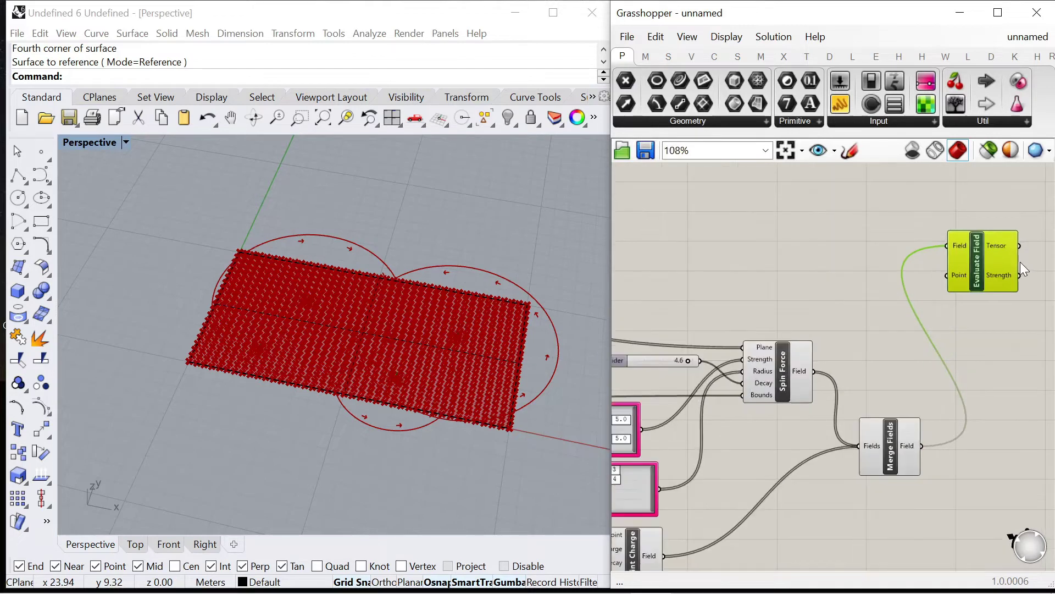
Connect the Points output of Divide Surface to the Point input of Evaluate Field and flatten that output.
{"action": "scroll", "coordinate": [978, 273], "scroll_direction": "down", "scroll_amount": 3}
{"action": "scroll", "coordinate": [649, 266], "scroll_direction": "up", "scroll_amount": 3}
{"action": "left_click_drag", "start_coordinate": [687, 237], "coordinate": [919, 288]}
{"action": "scroll", "coordinate": [932, 294], "scroll_direction": "up", "scroll_amount": 1}
{"action": "scroll", "coordinate": [965, 279], "scroll_direction": "down", "scroll_amount": 3}
{"action": "scroll", "coordinate": [707, 235], "scroll_direction": "up", "scroll_amount": 3}
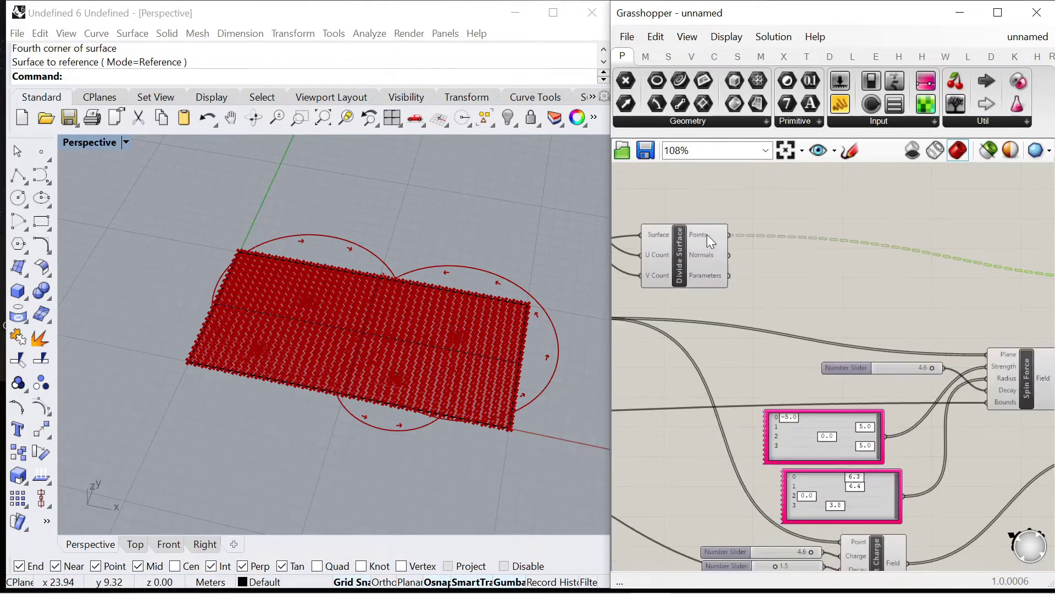
{"action": "right_click", "coordinate": [707, 235]}
{"action": "left_click", "coordinate": [774, 330]}
{"action": "scroll", "coordinate": [906, 288], "scroll_direction": "down", "scroll_amount": 4}
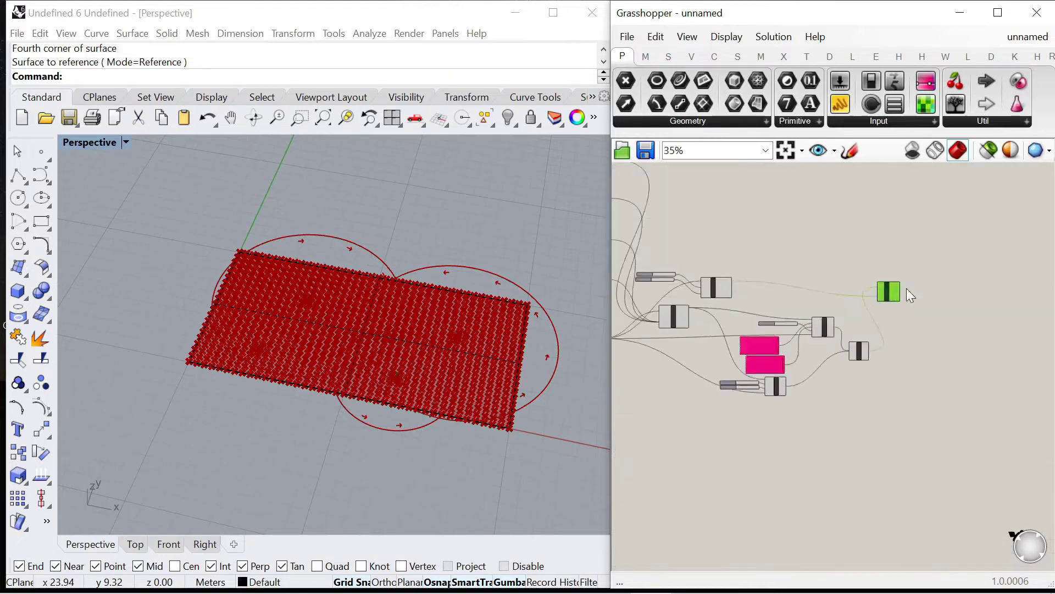
Add a Move component and shift it closer to Divide Surface.
{"action": "scroll", "coordinate": [906, 289], "scroll_direction": "up", "scroll_amount": 4}
{"action": "right_click_drag", "start_coordinate": [893, 287], "coordinate": [924, 251]}
{"action": "double_click", "coordinate": [923, 315]}
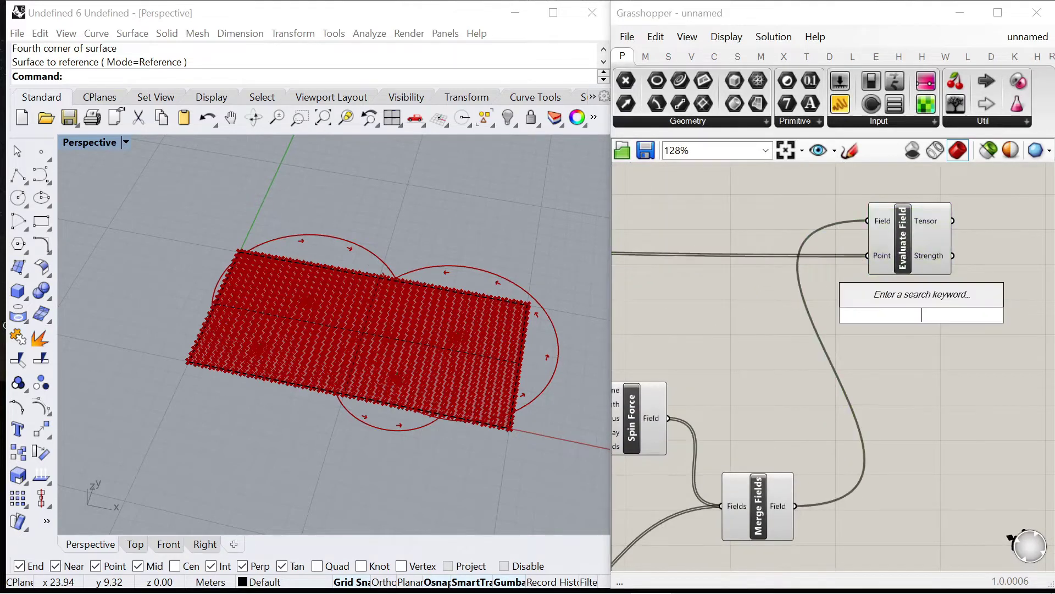
{"action": "type", "text": "move"}
{"action": "key", "text": "Return"}
{"action": "scroll", "coordinate": [986, 337], "scroll_direction": "down", "scroll_amount": 2}
{"action": "left_click_drag", "start_coordinate": [986, 338], "coordinate": [725, 352]}
Connect the flattened Divide Surface Points to the Geometry input of Move and place Move after Evaluate Field.
{"action": "scroll", "coordinate": [760, 316], "scroll_direction": "down", "scroll_amount": 4}
{"action": "scroll", "coordinate": [755, 313], "scroll_direction": "up", "scroll_amount": 5}
{"action": "left_click", "coordinate": [678, 301]}
{"action": "scroll", "coordinate": [715, 305], "scroll_direction": "up", "scroll_amount": 3}
{"action": "left_click_drag", "start_coordinate": [690, 269], "coordinate": [986, 371]}
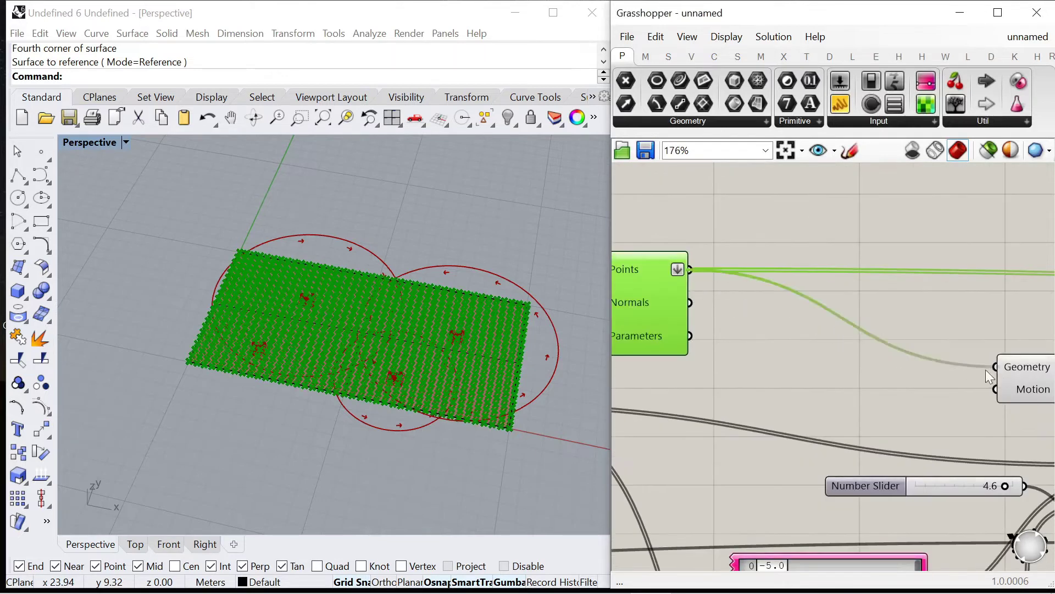
{"action": "scroll", "coordinate": [990, 377], "scroll_direction": "down", "scroll_amount": 4}
{"action": "left_click", "coordinate": [924, 348]}
{"action": "scroll", "coordinate": [1002, 338], "scroll_direction": "up", "scroll_amount": 4}
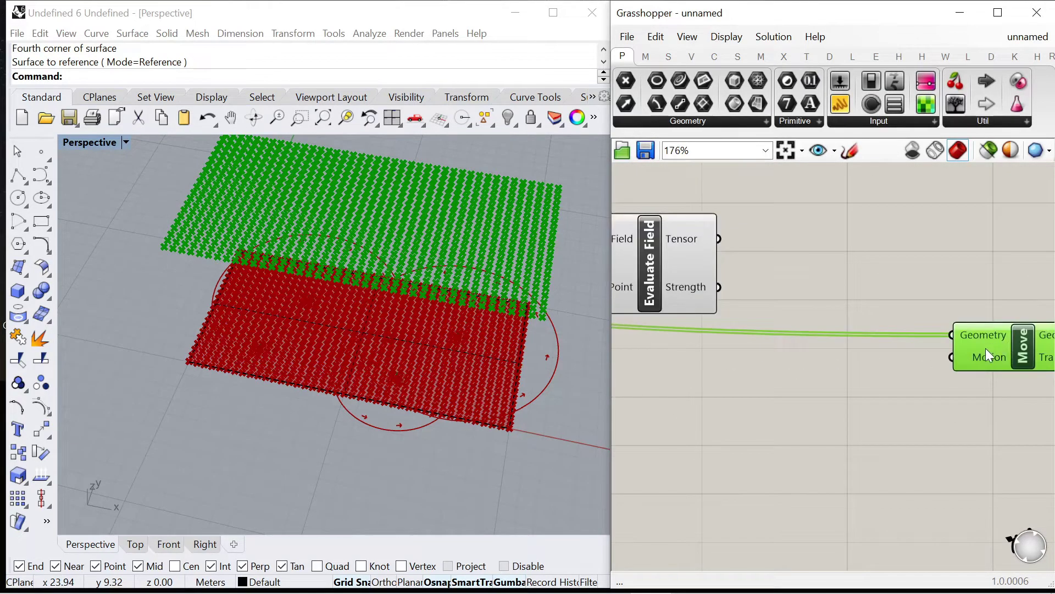
Add an Amplitude component and connect the Tensor output of Evaluate Field to its Vector input.
{"action": "double_click", "coordinate": [858, 366]}
{"action": "type", "text": "amplitude"}
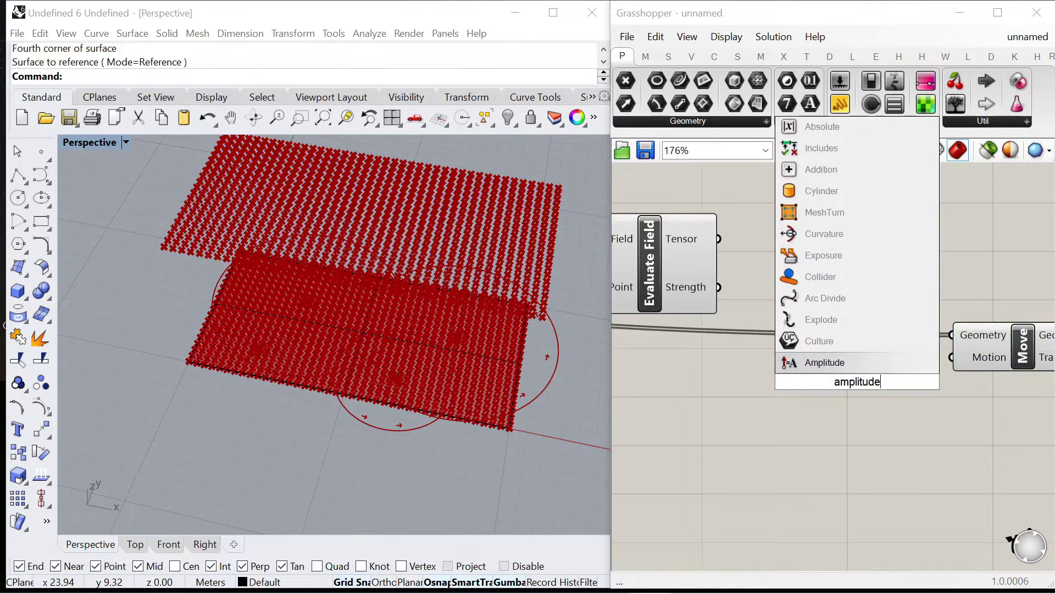
{"action": "left_click", "coordinate": [830, 361]}
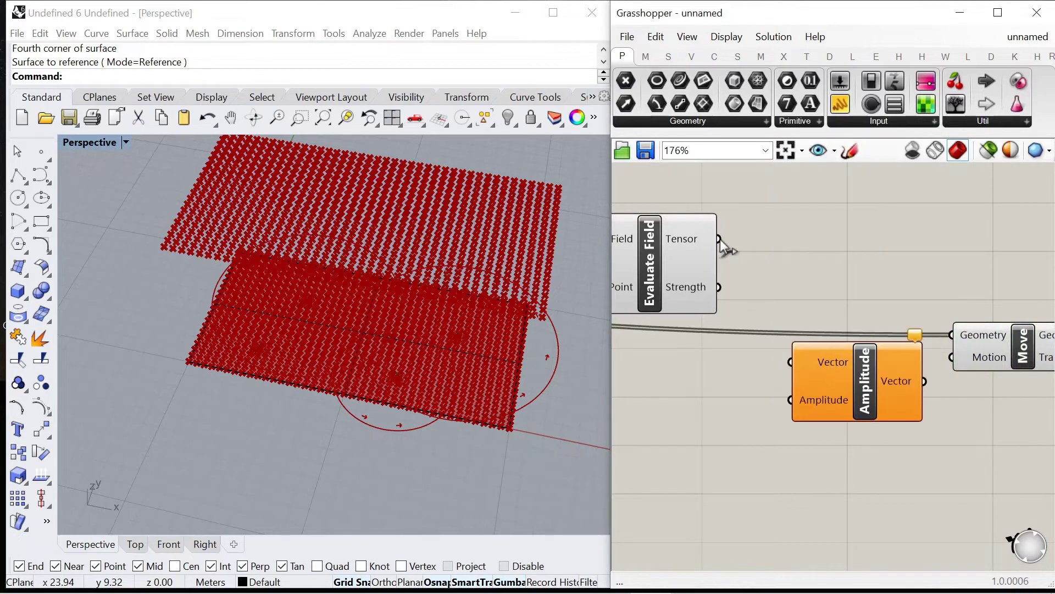
{"action": "left_click_drag", "start_coordinate": [717, 240], "coordinate": [790, 362]}
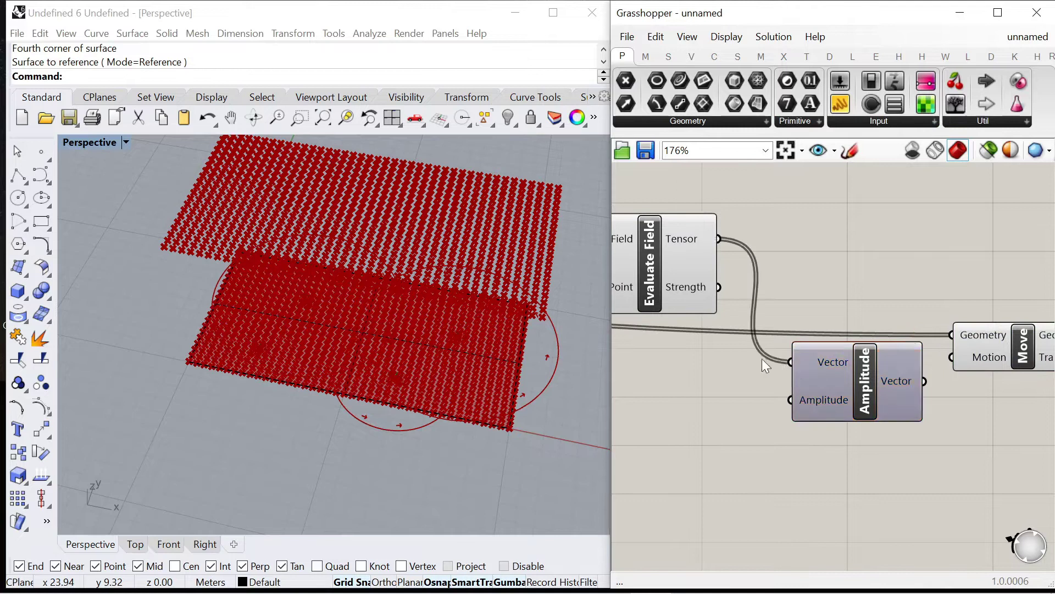
Feed a Panel of 0.5 into the Amplitude input and connect the resulting Vector to the Motion input of Move.
{"action": "scroll", "coordinate": [731, 407], "scroll_direction": "down", "scroll_amount": 1}
{"action": "double_click", "coordinate": [729, 410]}
{"action": "type", "text": "\"0."}
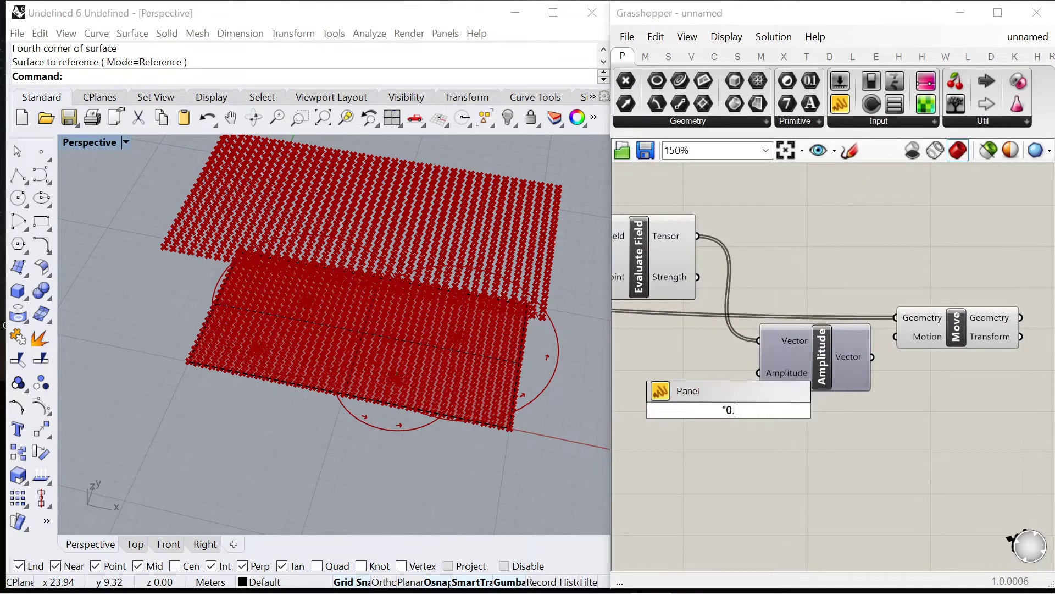
{"action": "type", "text": "5"}
{"action": "key", "text": "Return"}
{"action": "scroll", "coordinate": [728, 410], "scroll_direction": "up", "scroll_amount": 3}
{"action": "scroll", "coordinate": [761, 362], "scroll_direction": "down", "scroll_amount": 5}
{"action": "left_click_drag", "start_coordinate": [759, 389], "coordinate": [836, 324]}
{"action": "scroll", "coordinate": [888, 348], "scroll_direction": "up", "scroll_amount": 4}
{"action": "scroll", "coordinate": [885, 328], "scroll_direction": "down", "scroll_amount": 5}
{"action": "scroll", "coordinate": [765, 360], "scroll_direction": "up", "scroll_amount": 3}
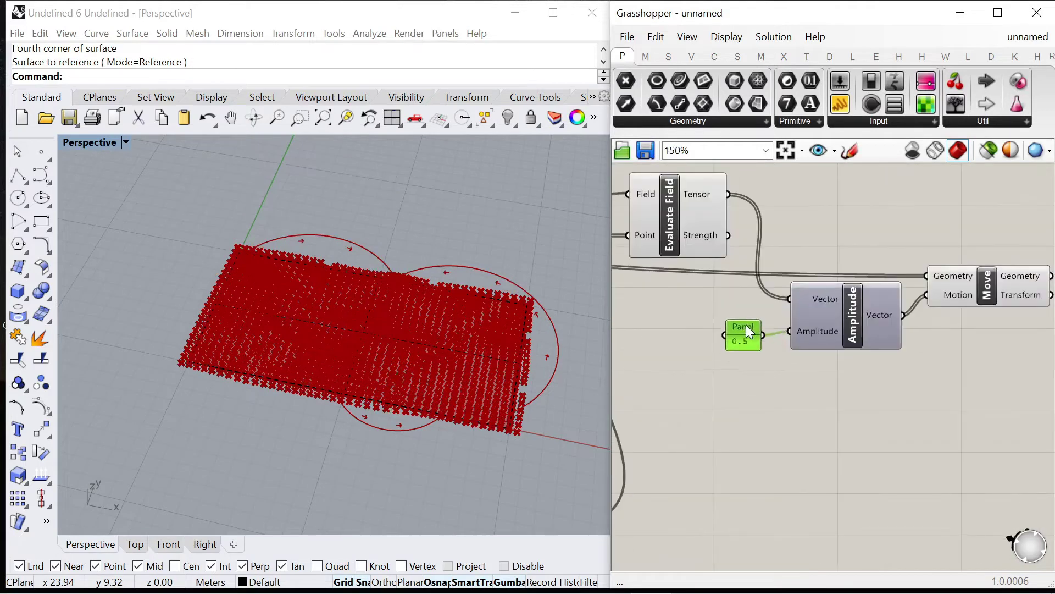
Add a two-point Line component to the canvas.
{"action": "scroll", "coordinate": [925, 278], "scroll_direction": "down", "scroll_amount": 3}
{"action": "scroll", "coordinate": [876, 274], "scroll_direction": "up", "scroll_amount": 1}
{"action": "left_click", "coordinate": [861, 278]}
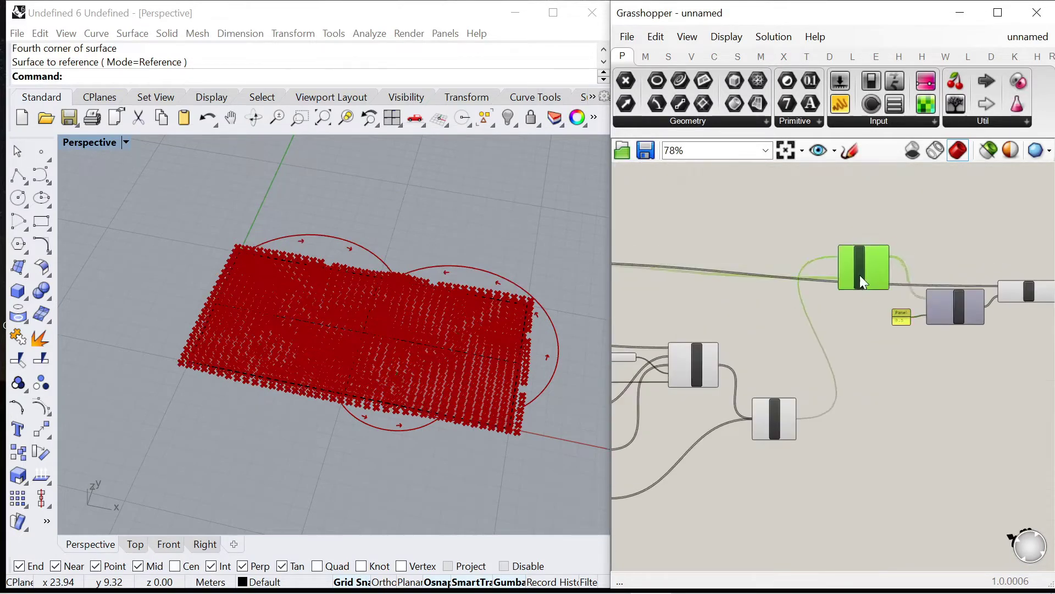
{"action": "scroll", "coordinate": [866, 308], "scroll_direction": "down", "scroll_amount": 2}
{"action": "scroll", "coordinate": [867, 308], "scroll_direction": "down", "scroll_amount": 1}
{"action": "double_click", "coordinate": [770, 274]}
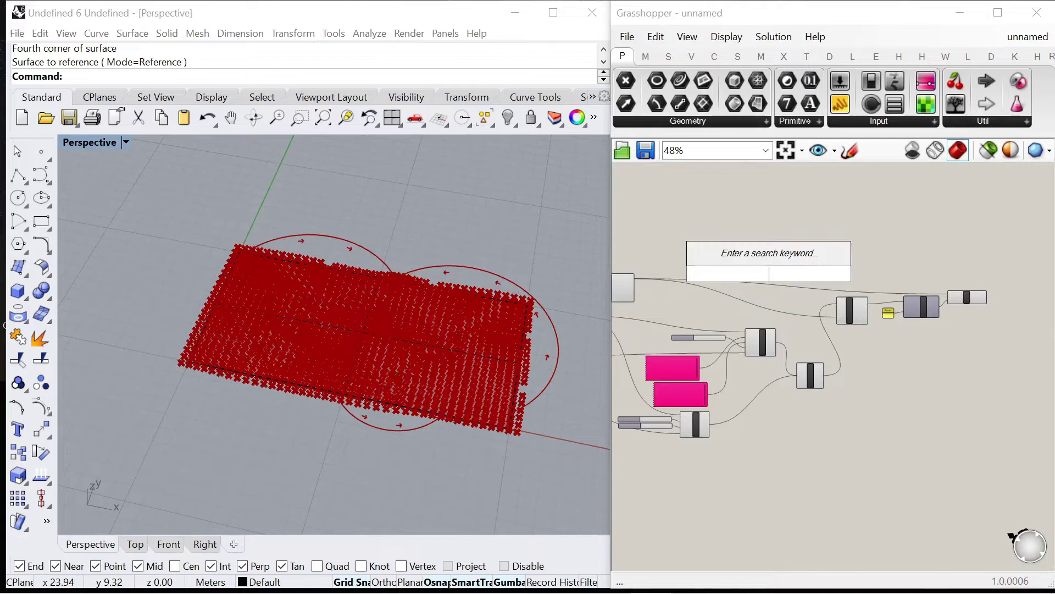
{"action": "type", "text": "line"}
{"action": "left_click", "coordinate": [741, 226]}
{"action": "scroll", "coordinate": [724, 275], "scroll_direction": "up", "scroll_amount": 5}
{"action": "right_click_drag", "start_coordinate": [876, 265], "coordinate": [987, 243]}
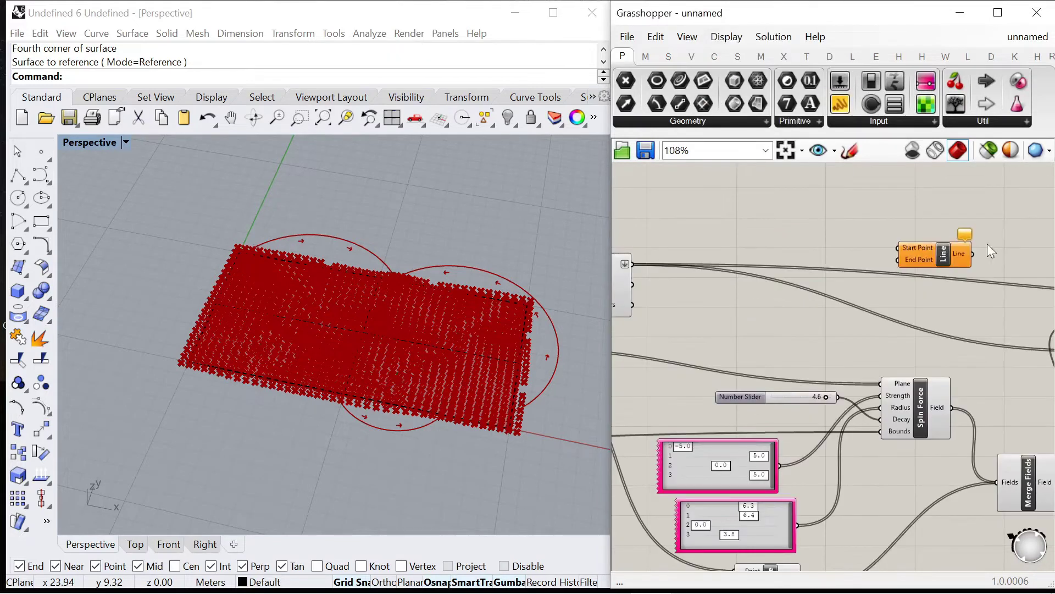
Connect the Divide Surface Points to the Line's Start Point and the moved Geometry to its End Point, placing Line after Move.
{"action": "right_click_drag", "start_coordinate": [674, 286], "coordinate": [804, 272]}
{"action": "scroll", "coordinate": [763, 255], "scroll_direction": "up", "scroll_amount": 4}
{"action": "left_click_drag", "start_coordinate": [762, 249], "coordinate": [901, 254]}
{"action": "scroll", "coordinate": [698, 295], "scroll_direction": "down", "scroll_amount": 12}
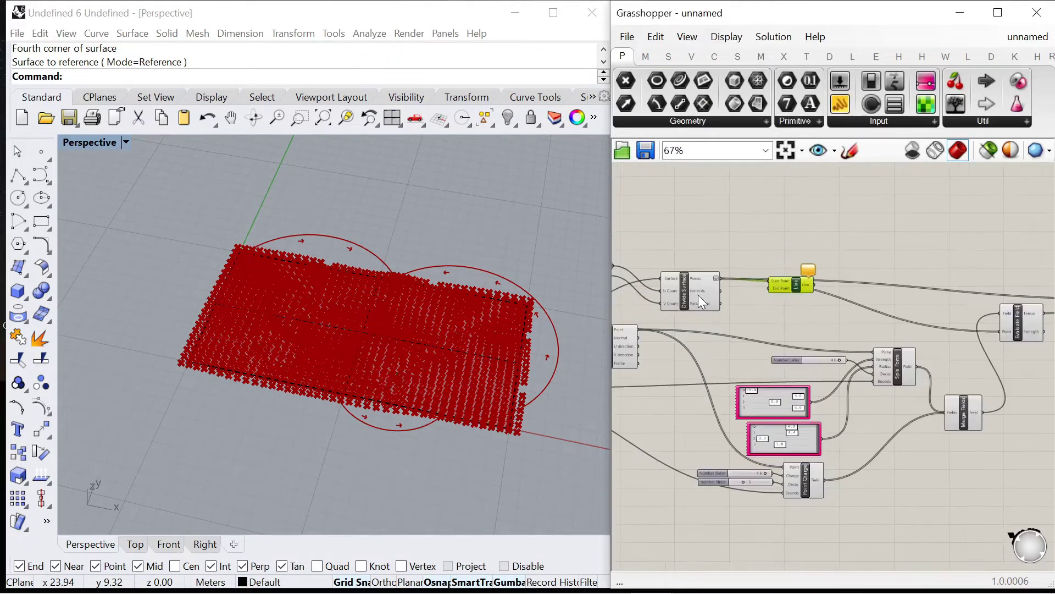
{"action": "scroll", "coordinate": [939, 296], "scroll_direction": "up", "scroll_amount": 7}
{"action": "left_click_drag", "start_coordinate": [902, 301], "coordinate": [934, 290]}
{"action": "scroll", "coordinate": [934, 285], "scroll_direction": "down", "scroll_amount": 8}
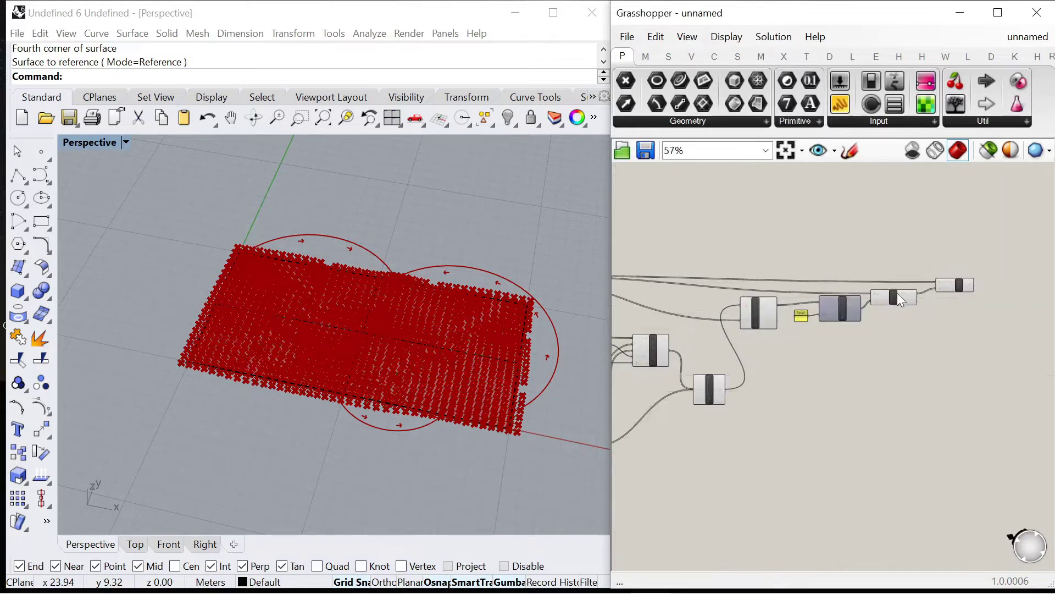
Hide the preview of Divide Surface, the field components, Merge Fields and the other components before Evaluate Field.
{"action": "left_click_drag", "start_coordinate": [814, 405], "coordinate": [632, 275]}
{"action": "middle_click", "coordinate": [678, 248]}
{"action": "left_click", "coordinate": [729, 274]}
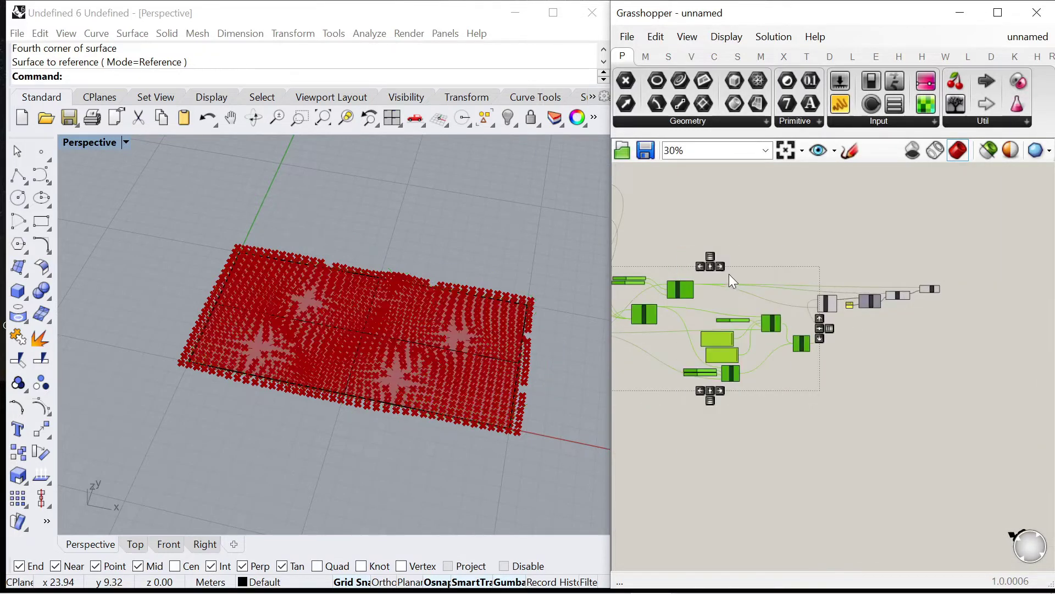
{"action": "scroll", "coordinate": [353, 369], "scroll_direction": "up", "scroll_amount": 7}
{"action": "right_click_drag", "start_coordinate": [354, 370], "coordinate": [380, 403]}
{"action": "scroll", "coordinate": [346, 353], "scroll_direction": "down", "scroll_amount": 5}
{"action": "scroll", "coordinate": [346, 360], "scroll_direction": "up", "scroll_amount": 4}
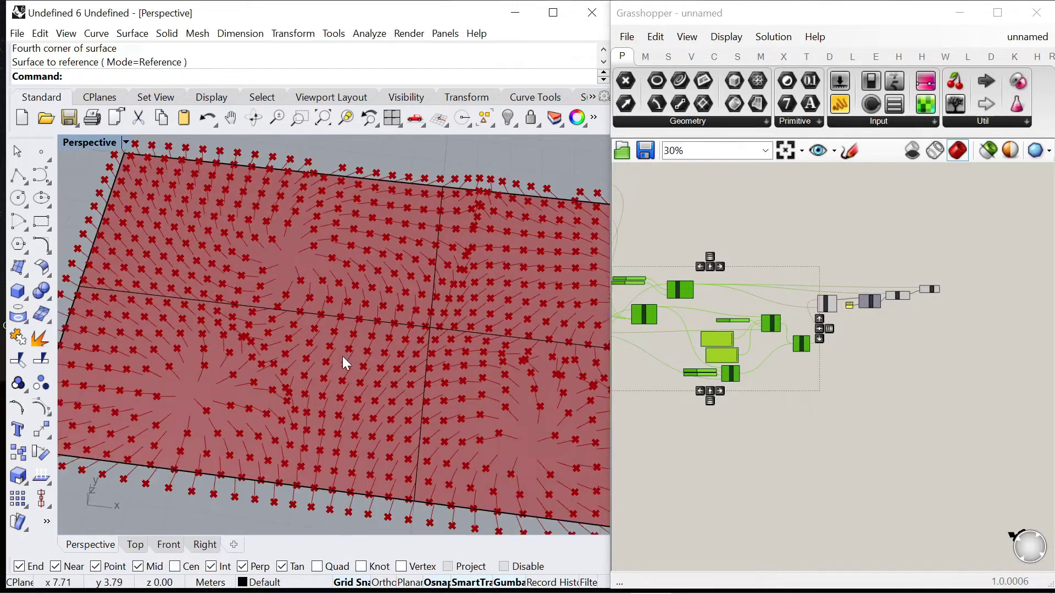
{"action": "scroll", "coordinate": [803, 272], "scroll_direction": "up", "scroll_amount": 1}
{"action": "left_click", "coordinate": [826, 385]}
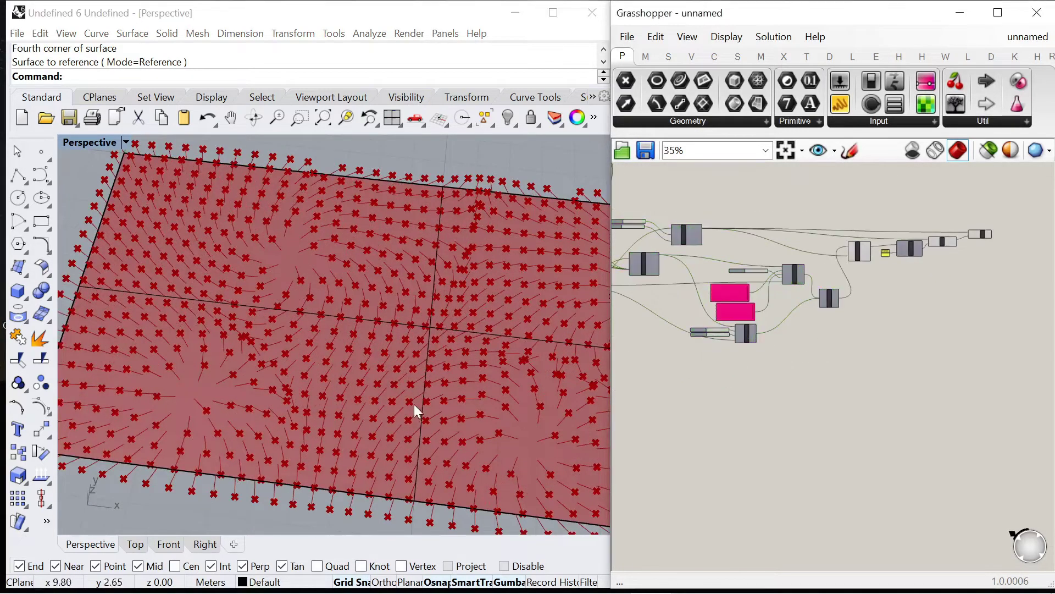
Hide the preview of Evaluate Field, Amplitude and Move so only the lines are drawn.
{"action": "scroll", "coordinate": [737, 296], "scroll_direction": "up", "scroll_amount": 3}
{"action": "scroll", "coordinate": [830, 318], "scroll_direction": "down", "scroll_amount": 2}
{"action": "scroll", "coordinate": [740, 267], "scroll_direction": "down", "scroll_amount": 2}
{"action": "scroll", "coordinate": [741, 319], "scroll_direction": "up", "scroll_amount": 4}
{"action": "scroll", "coordinate": [733, 330], "scroll_direction": "down", "scroll_amount": 6}
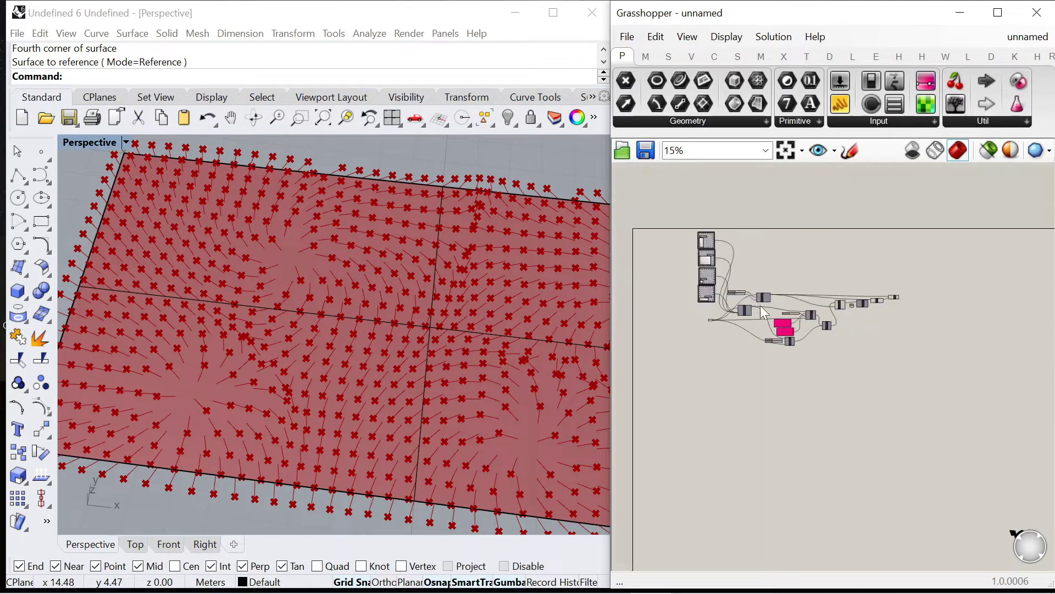
{"action": "scroll", "coordinate": [874, 297], "scroll_direction": "up", "scroll_amount": 6}
{"action": "left_click_drag", "start_coordinate": [899, 346], "coordinate": [738, 268]}
{"action": "right_click", "coordinate": [754, 217]}
{"action": "left_click", "coordinate": [808, 243]}
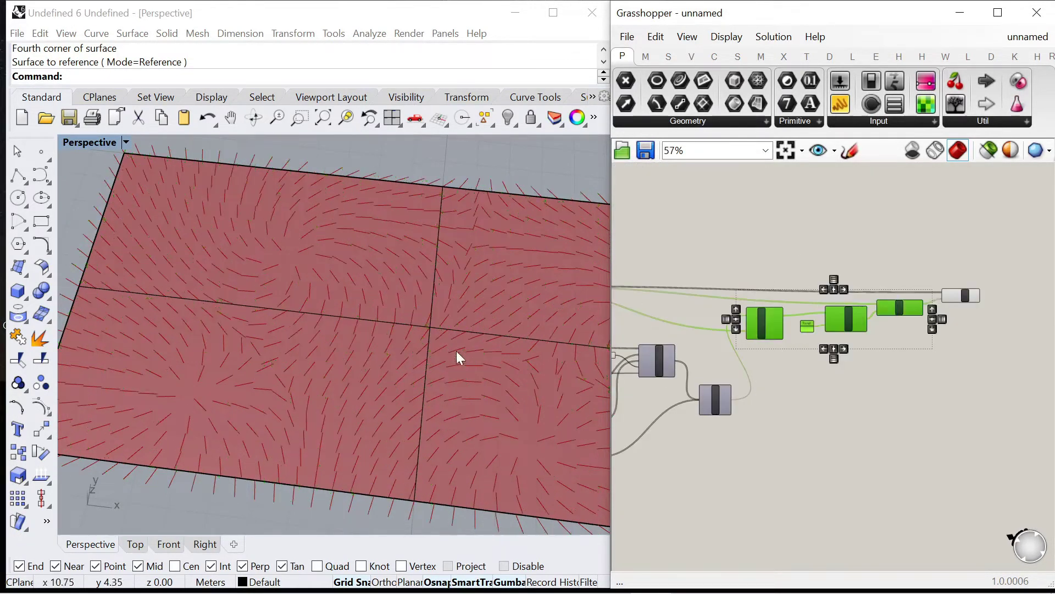
Set the second MD Slider to 0.2 ; 0.23 and the third to 0.75 ; 0.76.
{"action": "scroll", "coordinate": [863, 281], "scroll_direction": "down", "scroll_amount": 2}
{"action": "scroll", "coordinate": [745, 257], "scroll_direction": "up", "scroll_amount": 5}
{"action": "left_click_drag", "start_coordinate": [764, 275], "coordinate": [700, 308]}
{"action": "left_click_drag", "start_coordinate": [705, 440], "coordinate": [757, 385]}
{"action": "scroll", "coordinate": [309, 330], "scroll_direction": "down", "scroll_amount": 5}
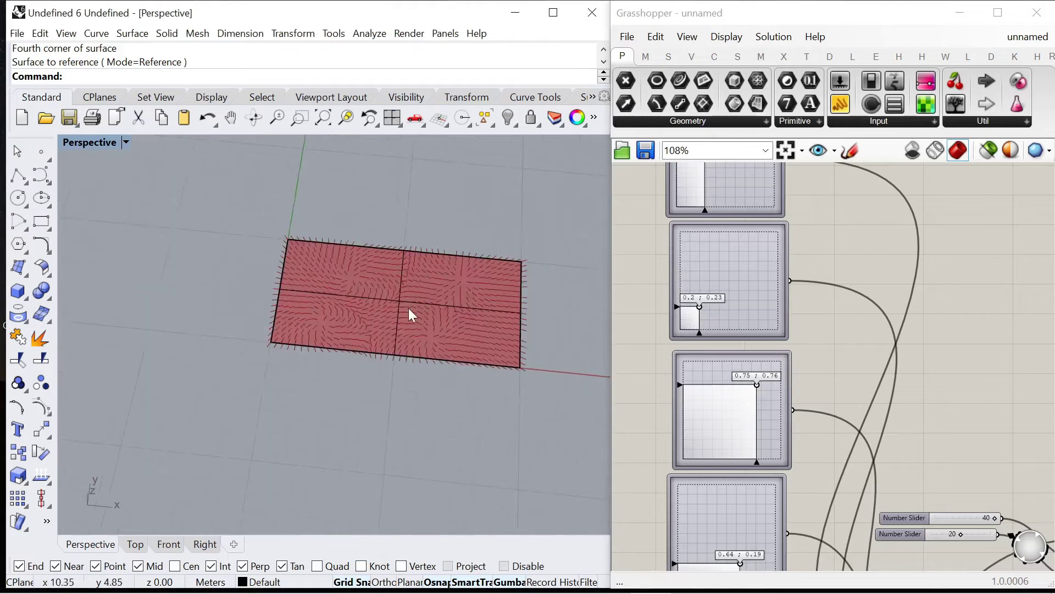
Set the first three MD Sliders to 0.13 ; 0.74, 0.19 ; 0.19 and 0.71 ; 0.75, and nudge the fourth.
{"action": "scroll", "coordinate": [412, 315], "scroll_direction": "up", "scroll_amount": 4}
{"action": "right_click_drag", "start_coordinate": [741, 564], "coordinate": [731, 517]}
{"action": "mouse_move", "coordinate": [731, 517]}
{"action": "left_mouse_down"}
{"action": "mouse_move", "coordinate": [720, 499]}
{"action": "mouse_move", "coordinate": [737, 517]}
{"action": "mouse_move", "coordinate": [727, 525]}
{"action": "mouse_move", "coordinate": [756, 520]}
{"action": "mouse_move", "coordinate": [737, 518]}
{"action": "left_mouse_up"}
{"action": "mouse_move", "coordinate": [741, 332]}
{"action": "left_mouse_down"}
{"action": "mouse_move", "coordinate": [734, 340]}
{"action": "mouse_move", "coordinate": [743, 338]}
{"action": "left_mouse_up"}
{"action": "scroll", "coordinate": [796, 298], "scroll_direction": "down", "scroll_amount": 1}
{"action": "scroll", "coordinate": [746, 318], "scroll_direction": "up", "scroll_amount": 3}
{"action": "scroll", "coordinate": [767, 252], "scroll_direction": "down", "scroll_amount": 3}
{"action": "scroll", "coordinate": [724, 209], "scroll_direction": "up", "scroll_amount": 3}
{"action": "left_click_drag", "start_coordinate": [724, 209], "coordinate": [705, 197]}
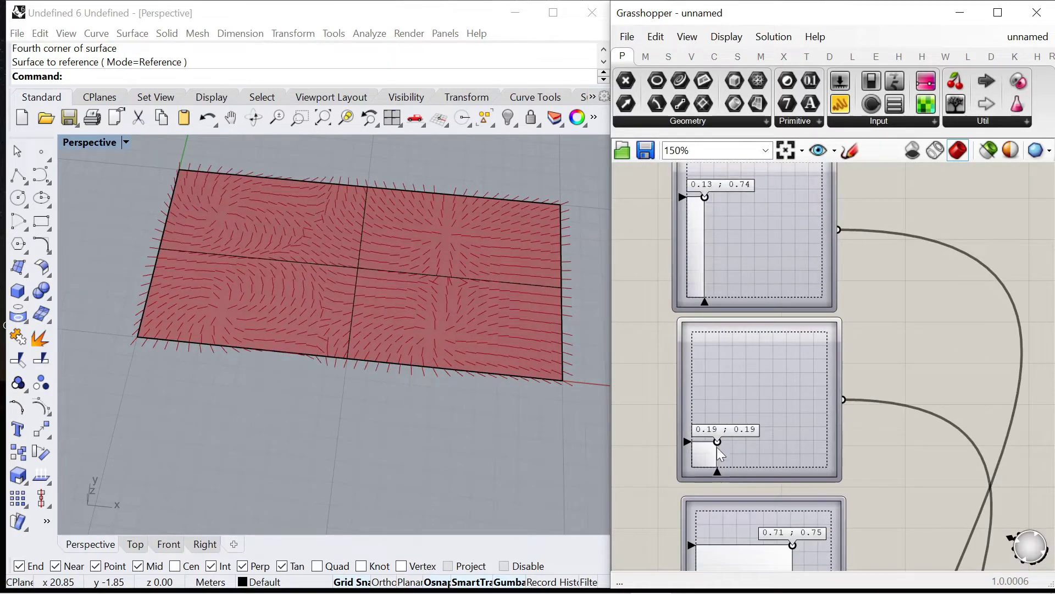
Set the second MD Slider to 0.25 ; 0.18 and slightly shift the point of the third.
{"action": "scroll", "coordinate": [727, 334], "scroll_direction": "down", "scroll_amount": 3}
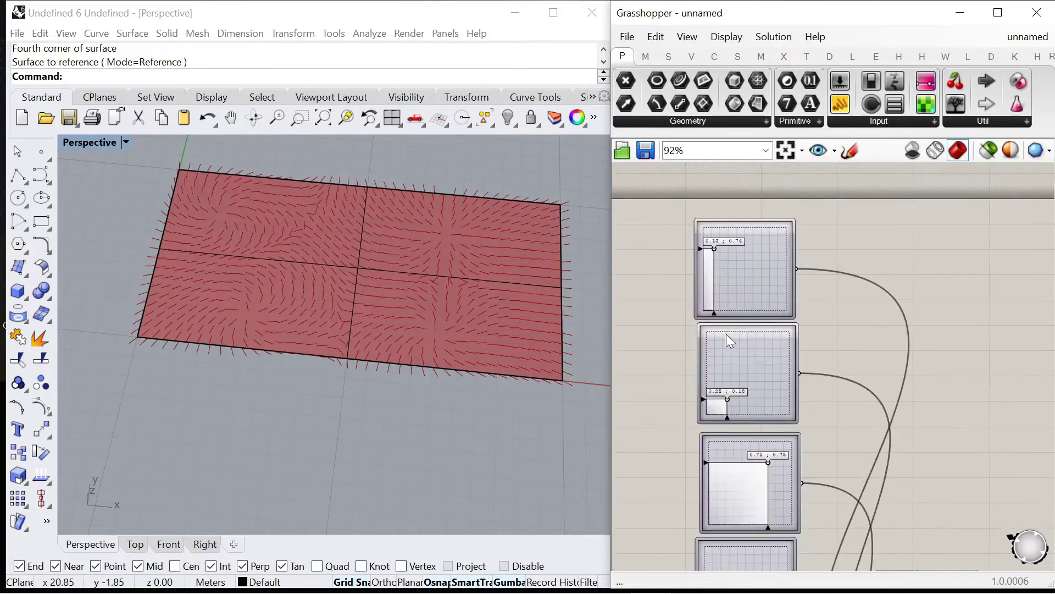
{"action": "scroll", "coordinate": [750, 325], "scroll_direction": "up", "scroll_amount": 3}
{"action": "left_click_drag", "start_coordinate": [758, 381], "coordinate": [754, 381]}
{"action": "scroll", "coordinate": [765, 372], "scroll_direction": "down", "scroll_amount": 3}
{"action": "scroll", "coordinate": [766, 469], "scroll_direction": "up", "scroll_amount": 3}
Set the fourth MD Slider to 0.83 ; 0.19.
{"action": "right_click_drag", "start_coordinate": [490, 345], "coordinate": [527, 374]}
{"action": "scroll", "coordinate": [760, 456], "scroll_direction": "up", "scroll_amount": 4}
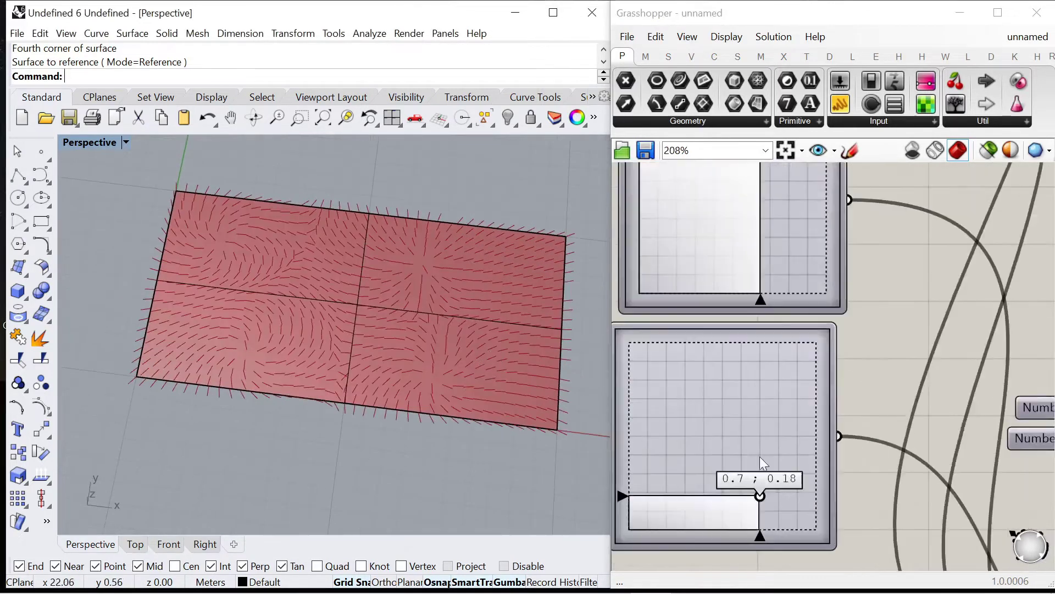
{"action": "left_click_drag", "start_coordinate": [728, 420], "coordinate": [766, 423]}
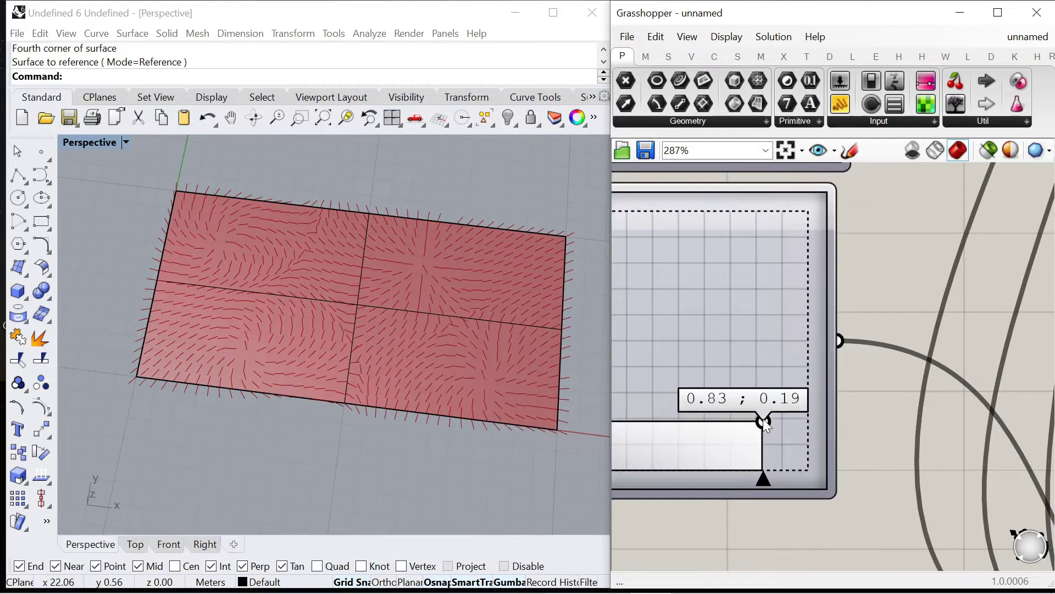
{"action": "scroll", "coordinate": [766, 423], "scroll_direction": "down", "scroll_amount": 6}
Set gene 2 of the Strength Gene Pool to 1.0 and the Point Charge's charge slider to 4.5.
{"action": "scroll", "coordinate": [725, 318], "scroll_direction": "up", "scroll_amount": 4}
{"action": "scroll", "coordinate": [726, 318], "scroll_direction": "up", "scroll_amount": 5}
{"action": "left_click_drag", "start_coordinate": [734, 294], "coordinate": [718, 316]}
{"action": "scroll", "coordinate": [748, 321], "scroll_direction": "down", "scroll_amount": 3}
{"action": "scroll", "coordinate": [654, 428], "scroll_direction": "up", "scroll_amount": 3}
{"action": "scroll", "coordinate": [879, 341], "scroll_direction": "down", "scroll_amount": 4}
{"action": "scroll", "coordinate": [800, 361], "scroll_direction": "up", "scroll_amount": 4}
Set genes 2 and 3 of the Radius Gene Pool to 2.9 and 2.8.
{"action": "mouse_move", "coordinate": [801, 364]}
{"action": "left_mouse_down"}
{"action": "mouse_move", "coordinate": [934, 369]}
{"action": "mouse_move", "coordinate": [719, 383]}
{"action": "mouse_move", "coordinate": [804, 385]}
{"action": "mouse_move", "coordinate": [800, 369]}
{"action": "left_mouse_up"}
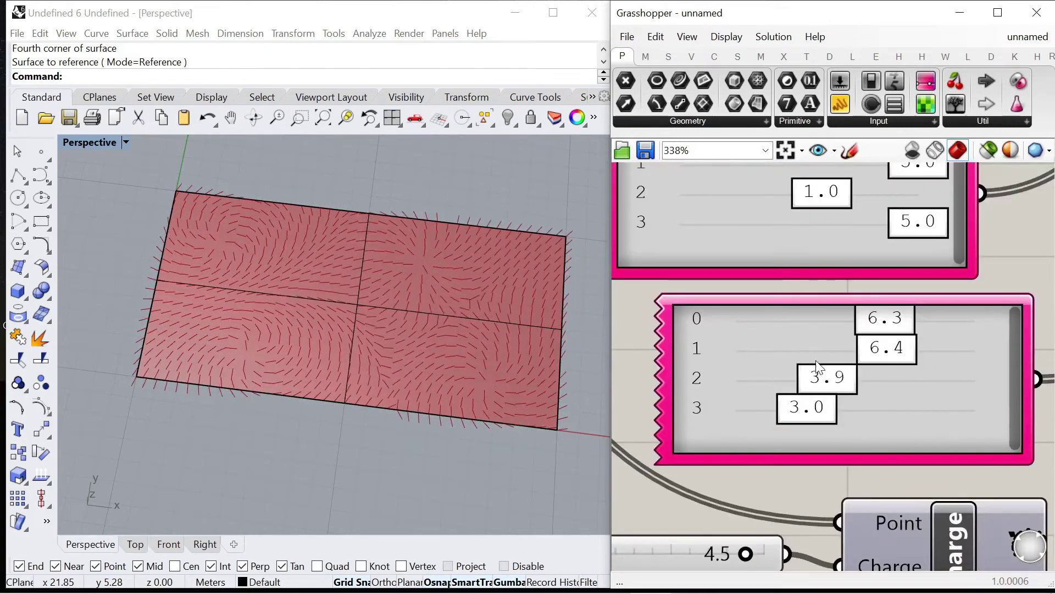
{"action": "left_click_drag", "start_coordinate": [817, 373], "coordinate": [809, 417]}
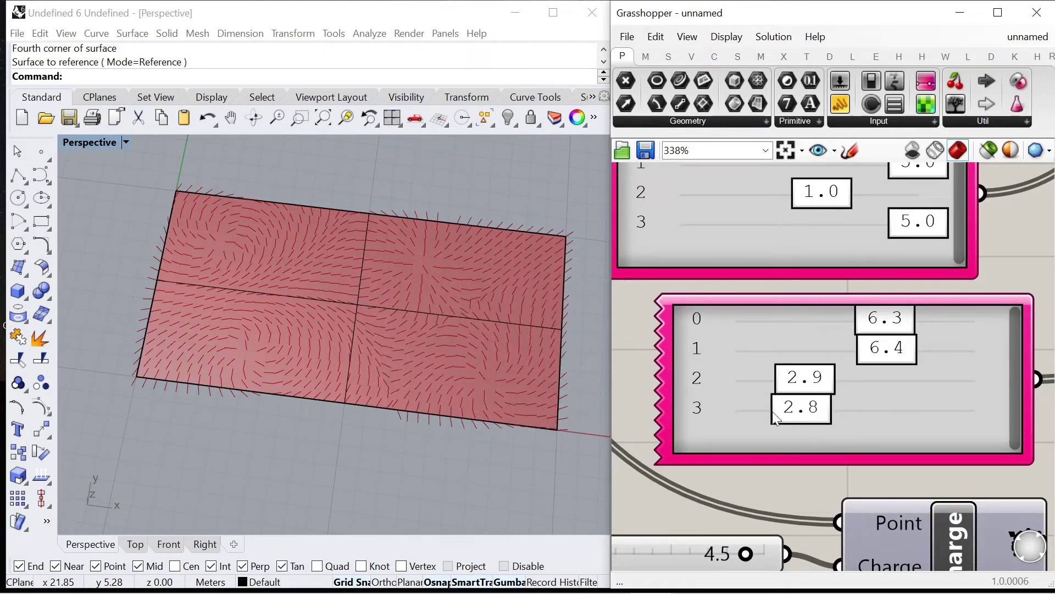
{"action": "scroll", "coordinate": [500, 289], "scroll_direction": "up", "scroll_amount": 2}
Set the third MD Slider to 0.7 ; 0.82.
{"action": "scroll", "coordinate": [814, 352], "scroll_direction": "down", "scroll_amount": 7}
{"action": "right_click_drag", "start_coordinate": [845, 227], "coordinate": [1014, 409]}
{"action": "scroll", "coordinate": [1013, 410], "scroll_direction": "down", "scroll_amount": 3}
{"action": "scroll", "coordinate": [784, 297], "scroll_direction": "up", "scroll_amount": 5}
{"action": "mouse_move", "coordinate": [776, 365]}
{"action": "left_mouse_down"}
{"action": "mouse_move", "coordinate": [790, 365]}
{"action": "mouse_move", "coordinate": [785, 356]}
{"action": "left_mouse_up"}
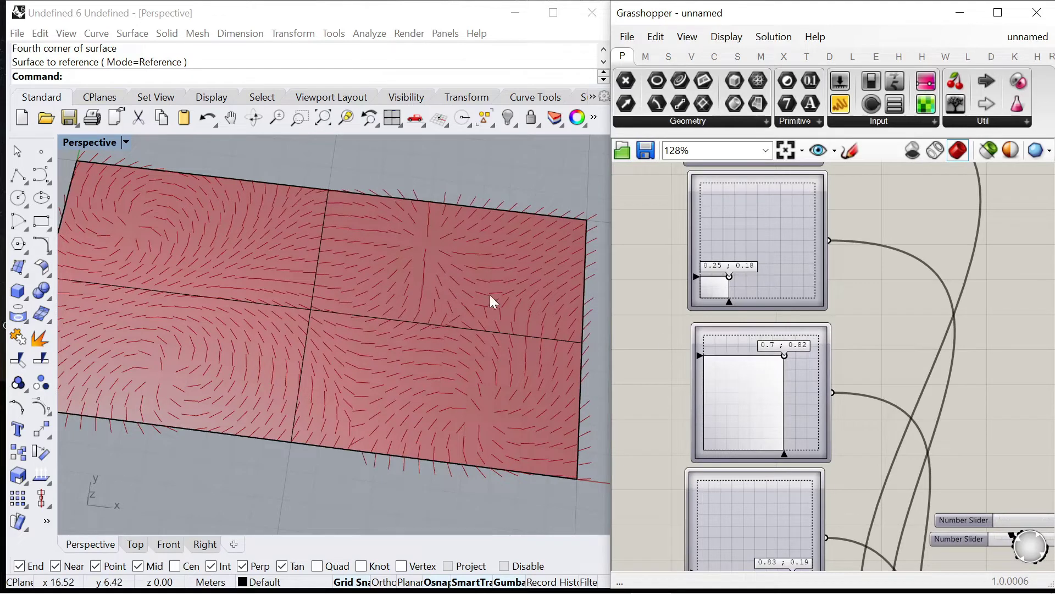
Add an Orient component to the canvas after the Line component.
{"action": "scroll", "coordinate": [477, 323], "scroll_direction": "down", "scroll_amount": 3}
{"action": "scroll", "coordinate": [437, 332], "scroll_direction": "up", "scroll_amount": 2}
{"action": "scroll", "coordinate": [826, 394], "scroll_direction": "down", "scroll_amount": 3}
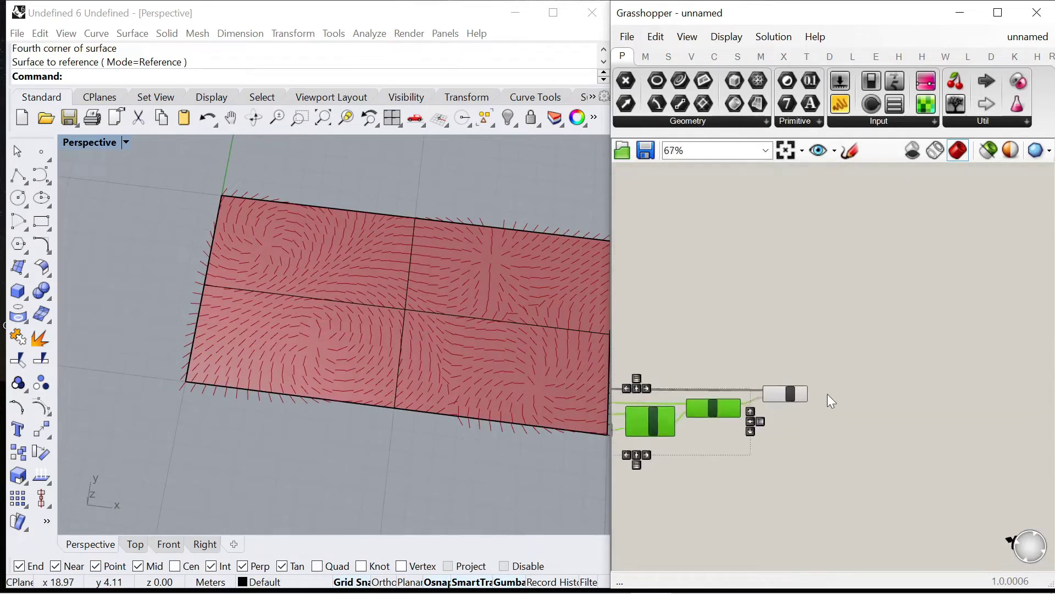
{"action": "scroll", "coordinate": [430, 342], "scroll_direction": "down", "scroll_amount": 2}
{"action": "scroll", "coordinate": [430, 341], "scroll_direction": "up", "scroll_amount": 3}
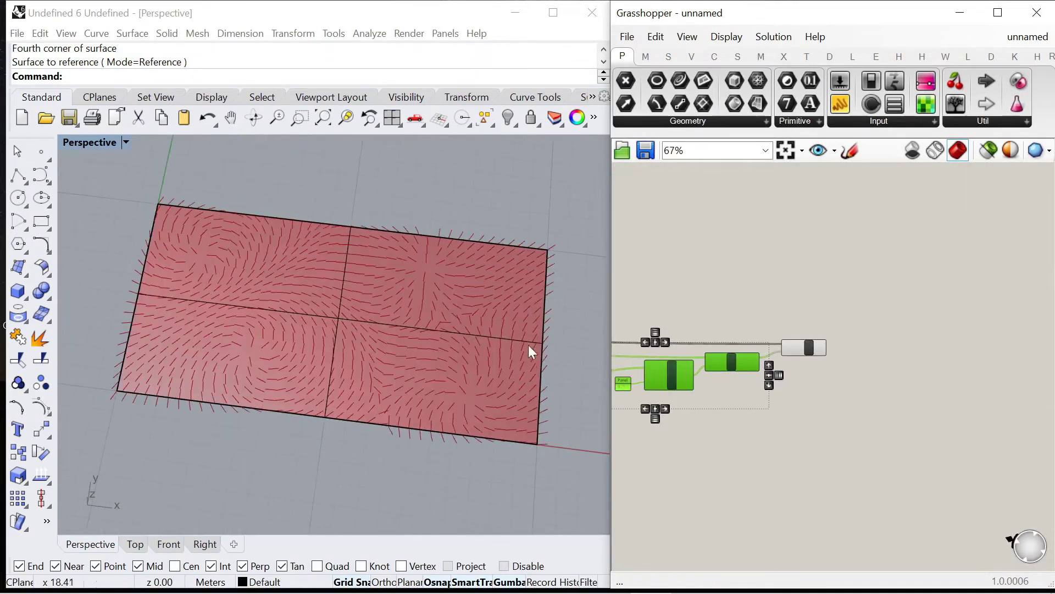
{"action": "scroll", "coordinate": [849, 324], "scroll_direction": "up", "scroll_amount": 4}
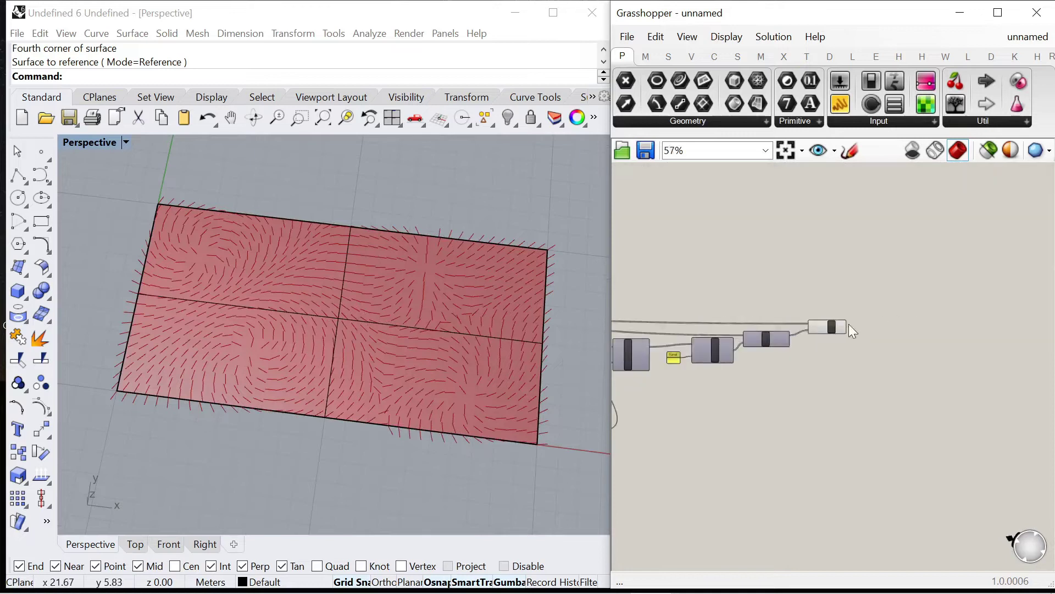
{"action": "double_click", "coordinate": [910, 325]}
{"action": "type", "text": "orien"}
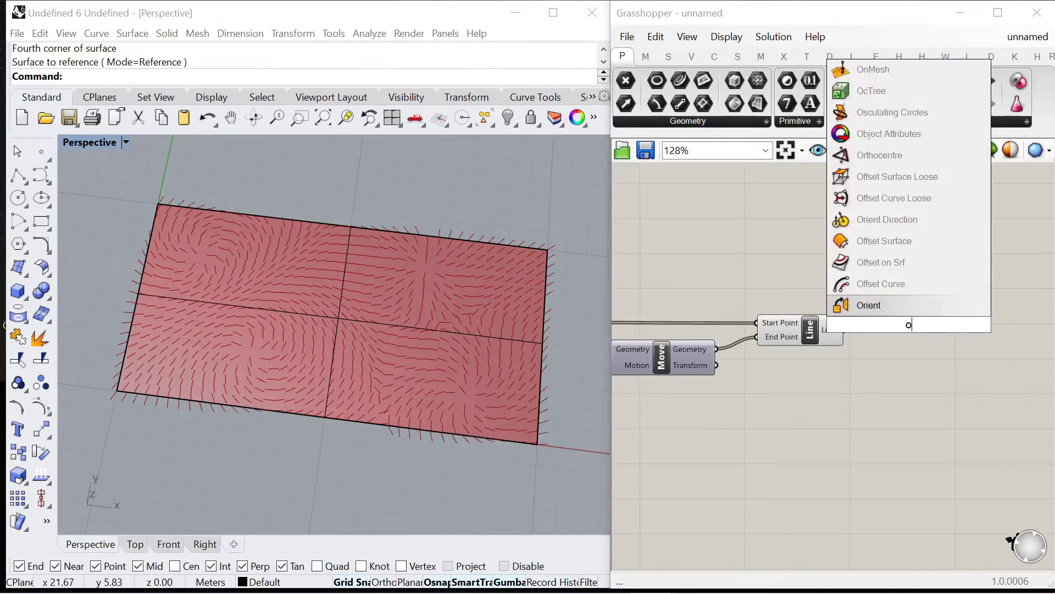
{"action": "key", "text": "Return"}
Move the Orient component farther from the Line component to leave room for other components between them.
{"action": "scroll", "coordinate": [850, 320], "scroll_direction": "down", "scroll_amount": 2}
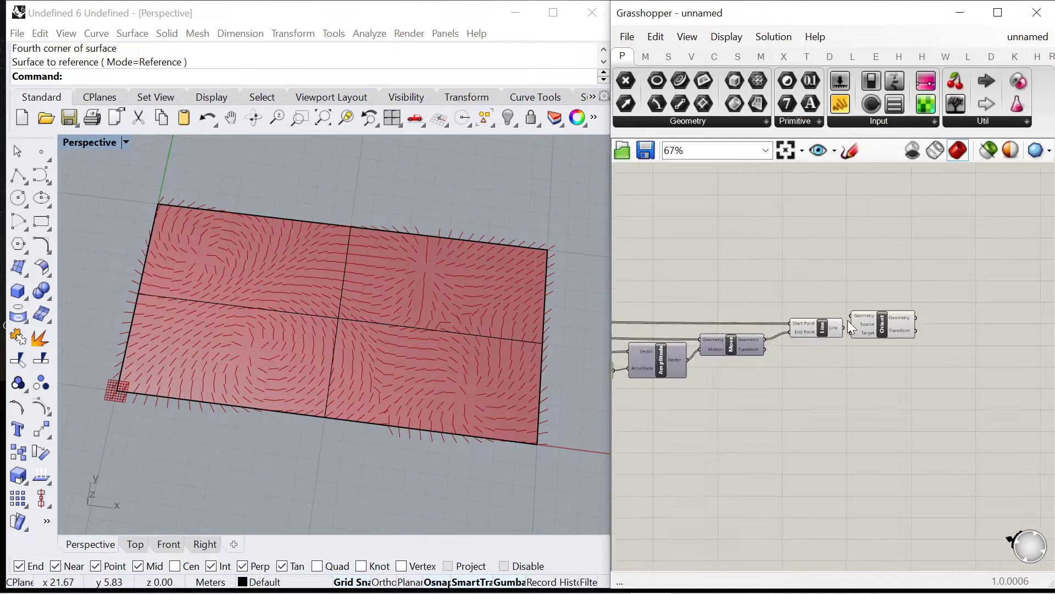
{"action": "scroll", "coordinate": [935, 328], "scroll_direction": "up", "scroll_amount": 1}
{"action": "left_click_drag", "start_coordinate": [874, 330], "coordinate": [969, 339]}
{"action": "scroll", "coordinate": [871, 365], "scroll_direction": "up", "scroll_amount": 3}
{"action": "right_click_drag", "start_coordinate": [1015, 374], "coordinate": [905, 367]}
{"action": "left_click_drag", "start_coordinate": [916, 337], "coordinate": [988, 354]}
{"action": "scroll", "coordinate": [885, 297], "scroll_direction": "down", "scroll_amount": 3}
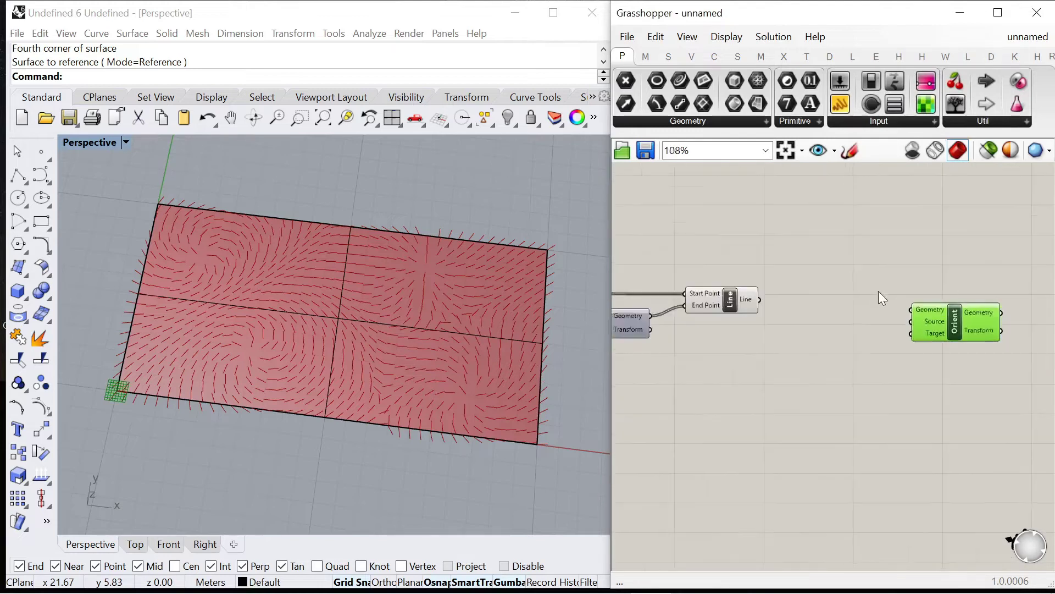
Add a Horizontal Frame component below the Line component and connect the Line output to its Curve input.
{"action": "scroll", "coordinate": [878, 292], "scroll_direction": "up", "scroll_amount": 2}
{"action": "right_click_drag", "start_coordinate": [803, 426], "coordinate": [847, 351]}
{"action": "left_click", "coordinate": [847, 350]}
{"action": "double_click", "coordinate": [848, 353]}
{"action": "type", "text": "horizon"}
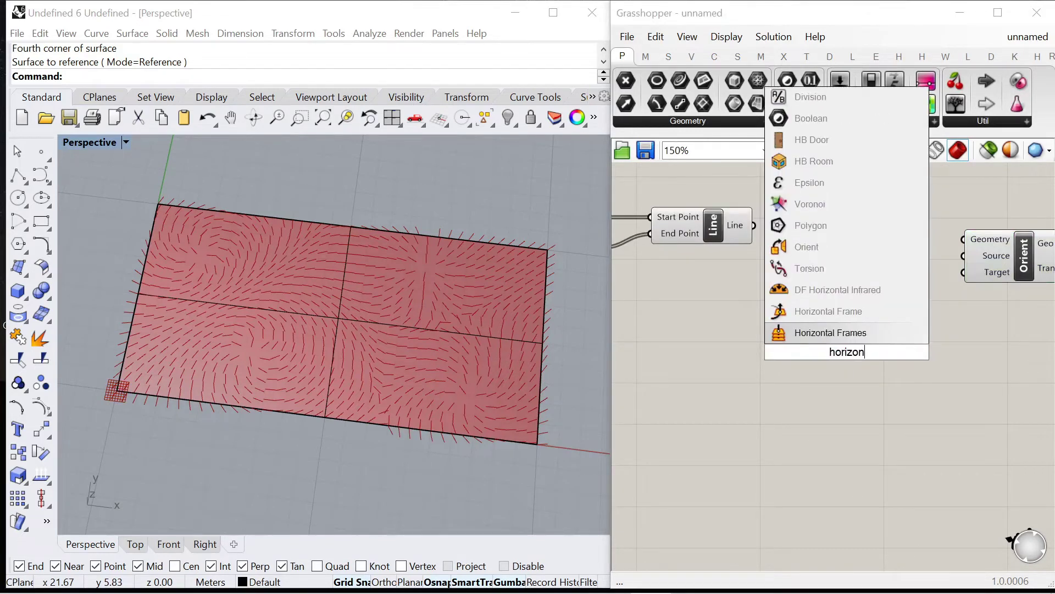
{"action": "left_click", "coordinate": [821, 311]}
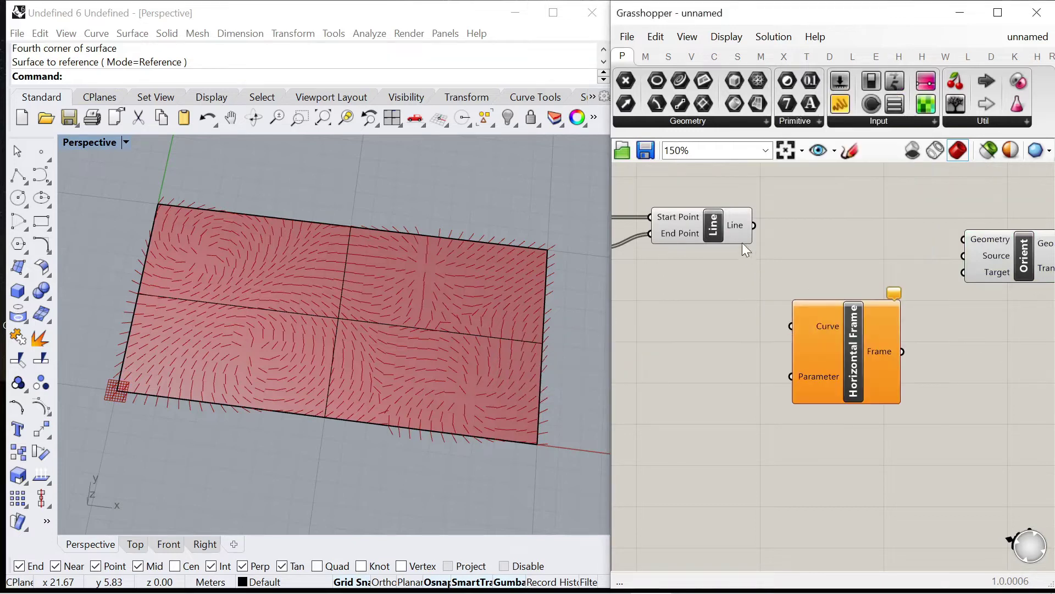
{"action": "left_click_drag", "start_coordinate": [783, 330], "coordinate": [792, 326]}
Add a panel containing 0 and connect it to the Horizontal Frame's Parameter input.
{"action": "double_click", "coordinate": [749, 375]}
{"action": "type", "text": "Panel"}
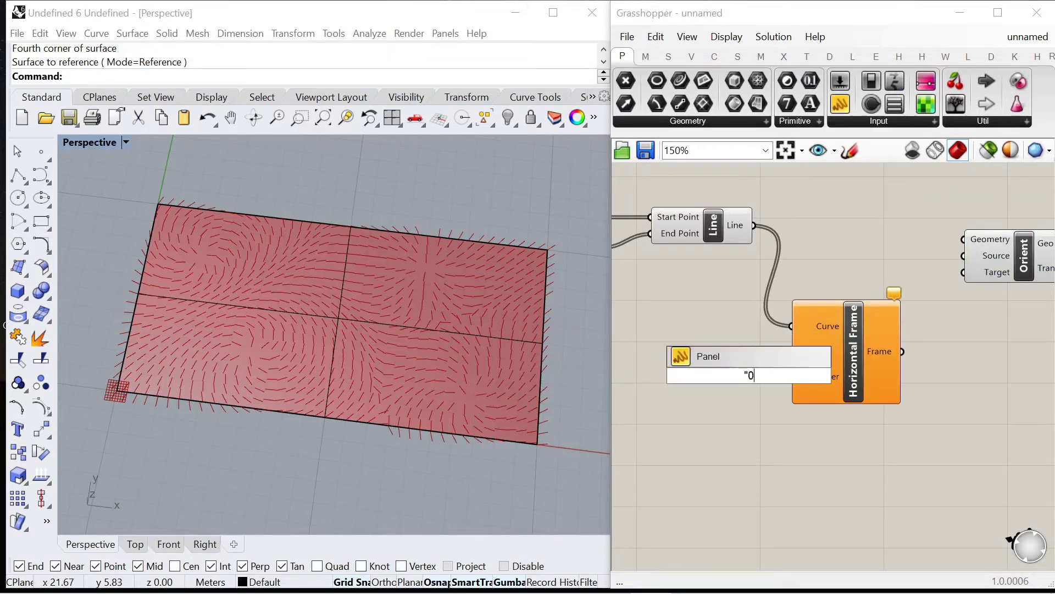
{"action": "key", "text": "Return"}
{"action": "left_click_drag", "start_coordinate": [764, 376], "coordinate": [790, 376]}
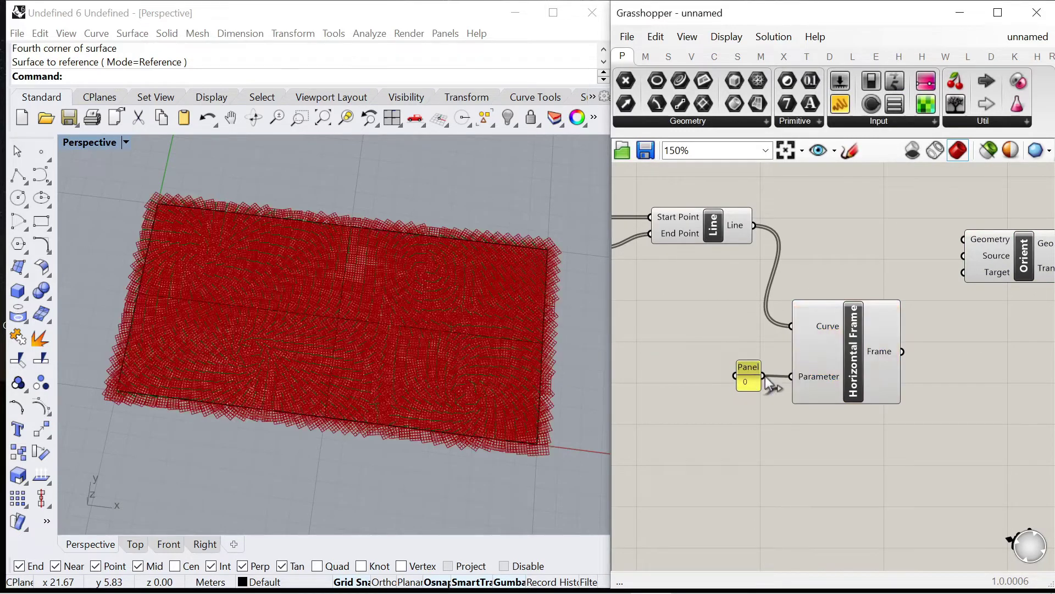
Hide the Horizontal Frame's preview and shift the Orient component farther away from it.
{"action": "left_click", "coordinate": [739, 231]}
{"action": "left_click", "coordinate": [855, 318]}
{"action": "right_click", "coordinate": [831, 244]}
{"action": "left_click", "coordinate": [868, 269]}
{"action": "right_click_drag", "start_coordinate": [839, 257], "coordinate": [614, 280]}
{"action": "left_click_drag", "start_coordinate": [828, 300], "coordinate": [902, 297]}
{"action": "scroll", "coordinate": [938, 289], "scroll_direction": "down", "scroll_amount": 3}
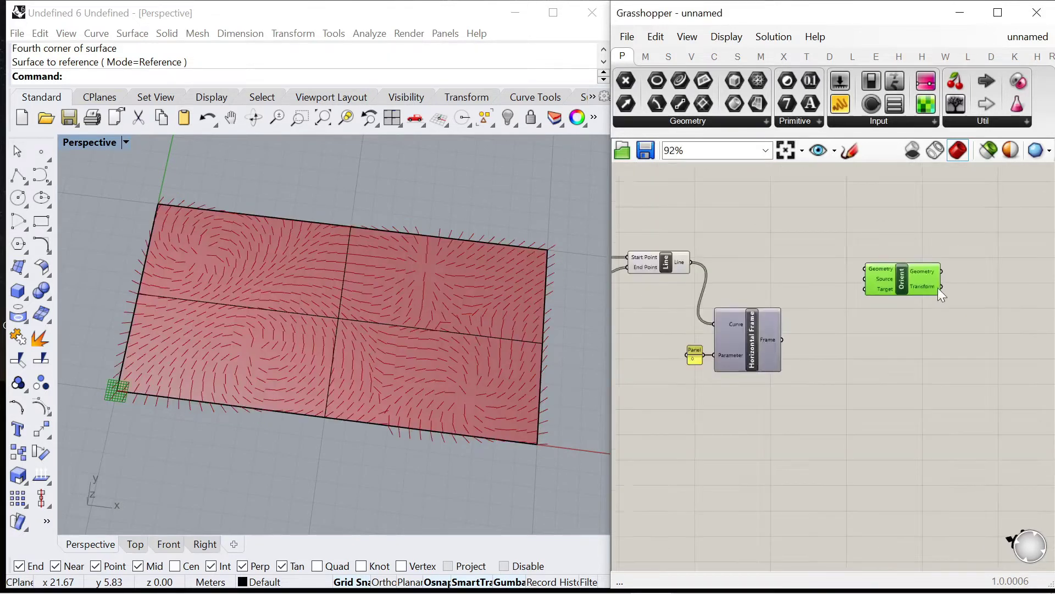
In Rhino, draw an ellipse centred on the X axis at x 30 with axis lengths of 0.2 and 0.1 from its centre.
{"action": "scroll", "coordinate": [782, 320], "scroll_direction": "up", "scroll_amount": 2}
{"action": "double_click", "coordinate": [817, 258]}
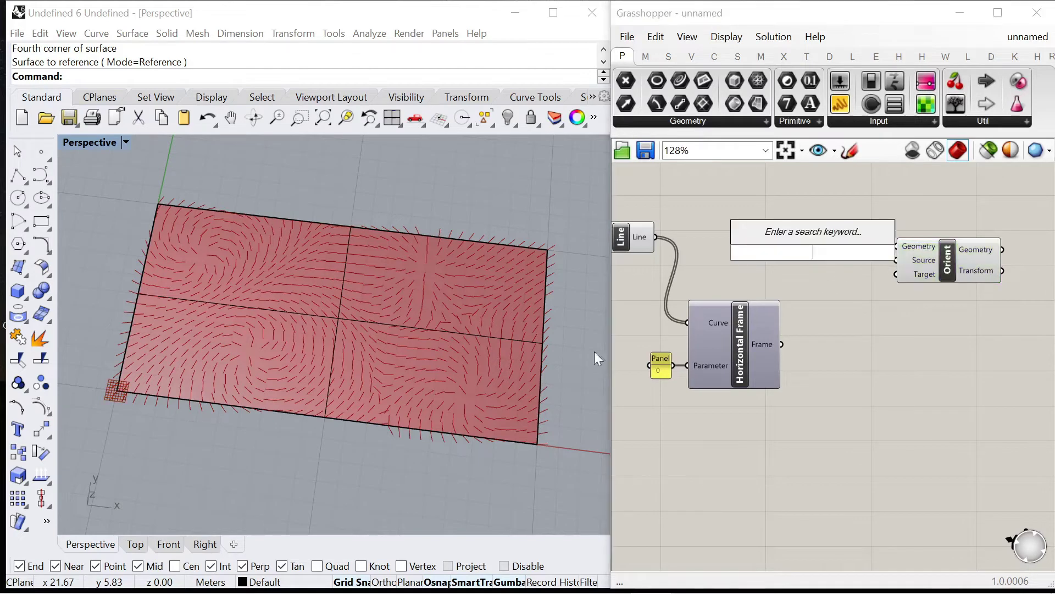
{"action": "scroll", "coordinate": [384, 370], "scroll_direction": "down", "scroll_amount": 5}
{"action": "scroll", "coordinate": [486, 386], "scroll_direction": "up", "scroll_amount": 8}
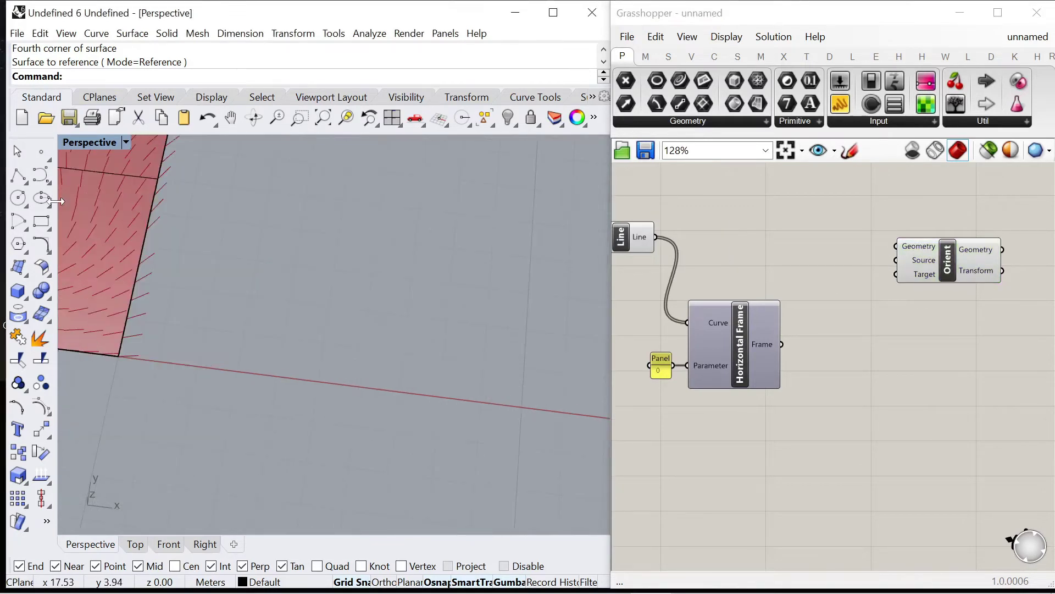
{"action": "left_click", "coordinate": [48, 208]}
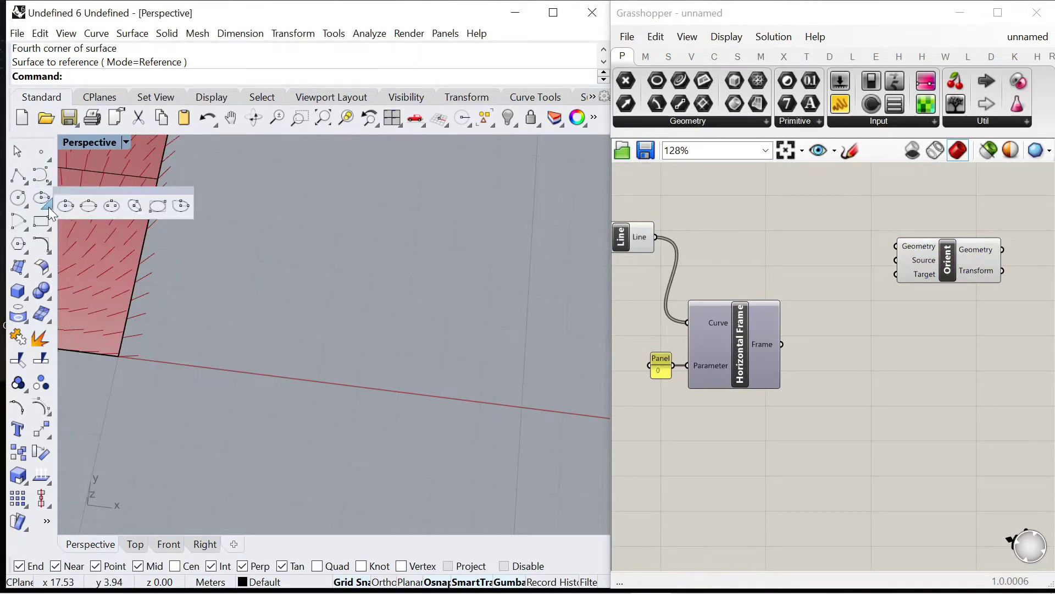
{"action": "left_click", "coordinate": [66, 206]}
{"action": "scroll", "coordinate": [384, 324], "scroll_direction": "down", "scroll_amount": 3}
{"action": "left_click", "coordinate": [329, 311]}
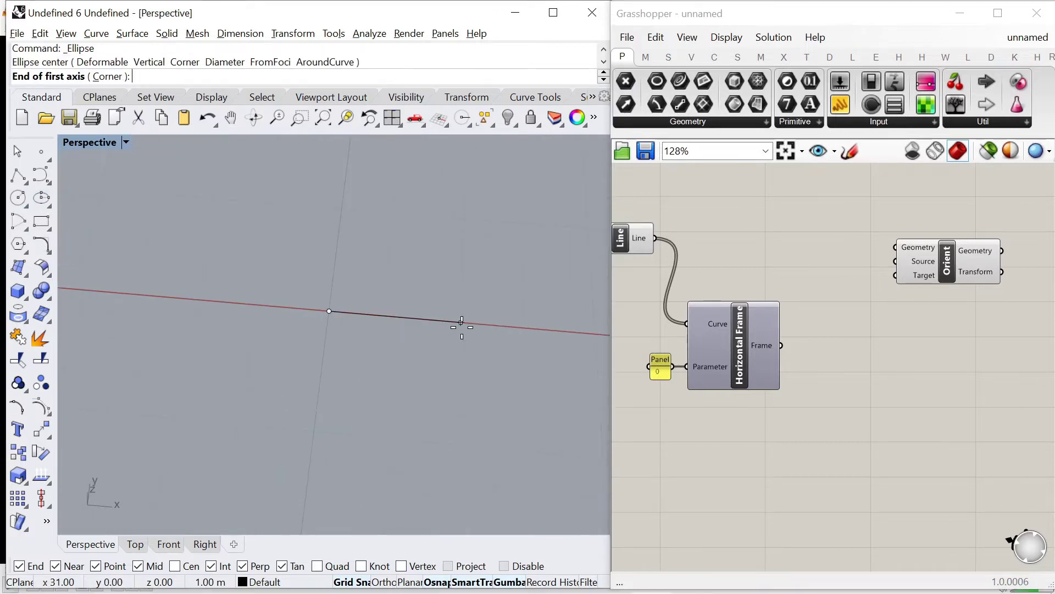
{"action": "key", "text": "Return"}
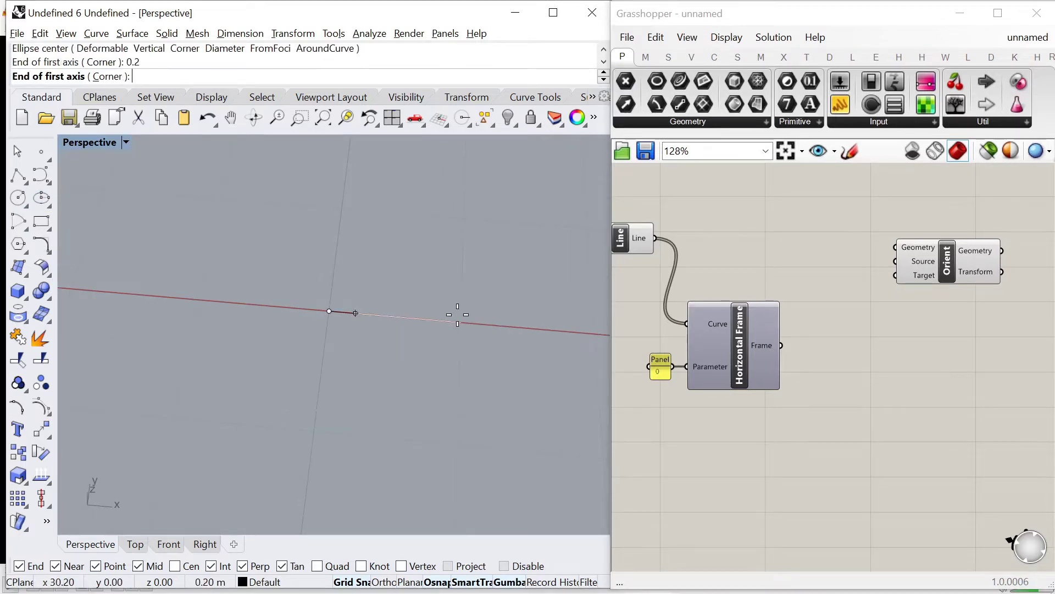
{"action": "left_click", "coordinate": [458, 314]}
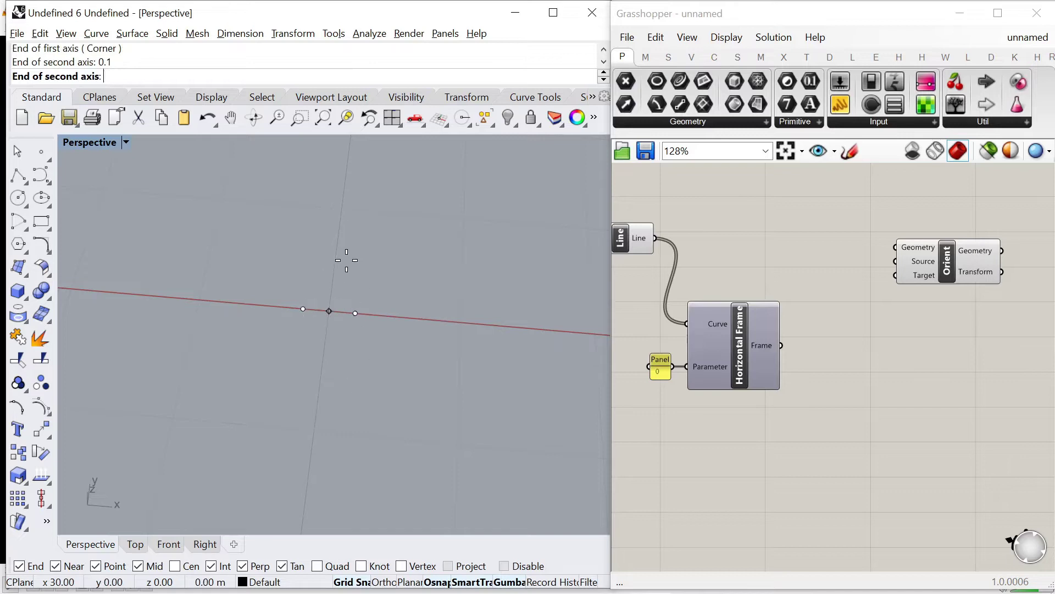
Create a planar surface from the ellipse and extrude it 0.4 into a solid with ExtrudeSrf.
{"action": "left_click", "coordinate": [25, 275]}
{"action": "left_click", "coordinate": [64, 277]}
{"action": "type", "text": "E"}
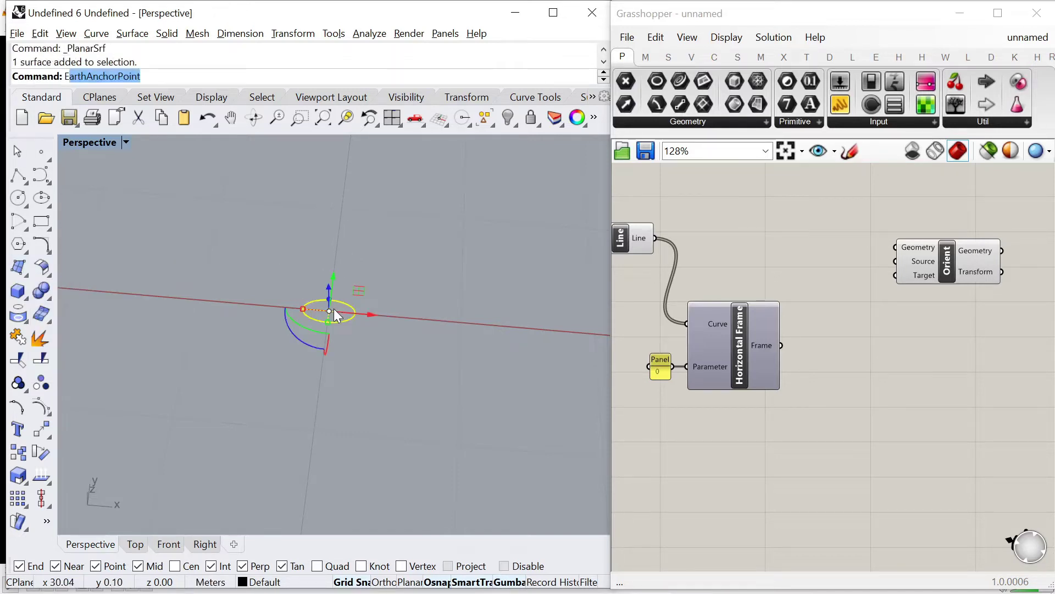
{"action": "type", "text": "xtrude"}
{"action": "left_click", "coordinate": [110, 147]}
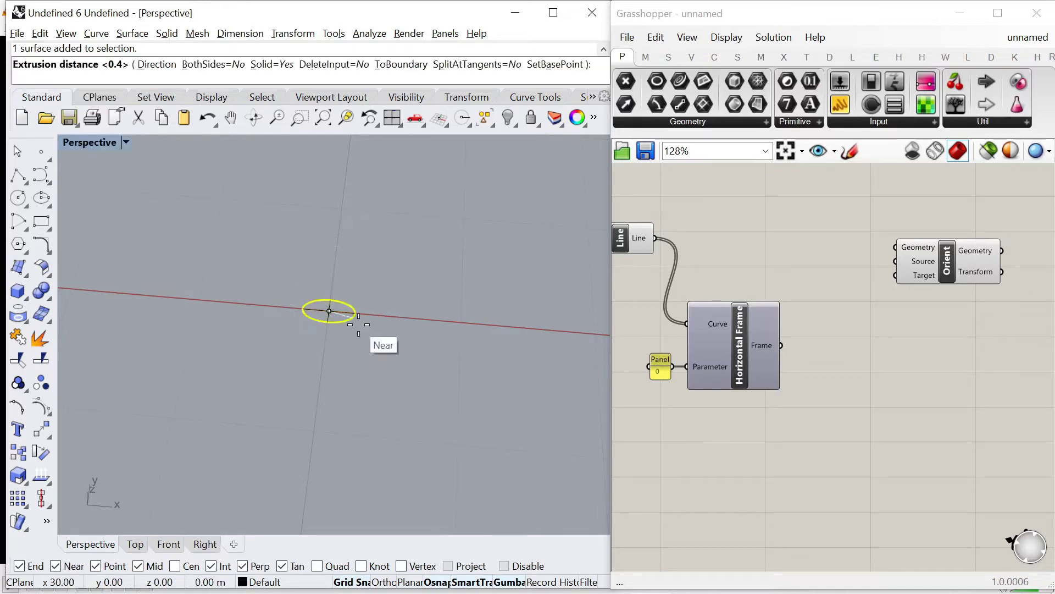
{"action": "type", "text": "0.4"}
{"action": "key", "text": "Return"}
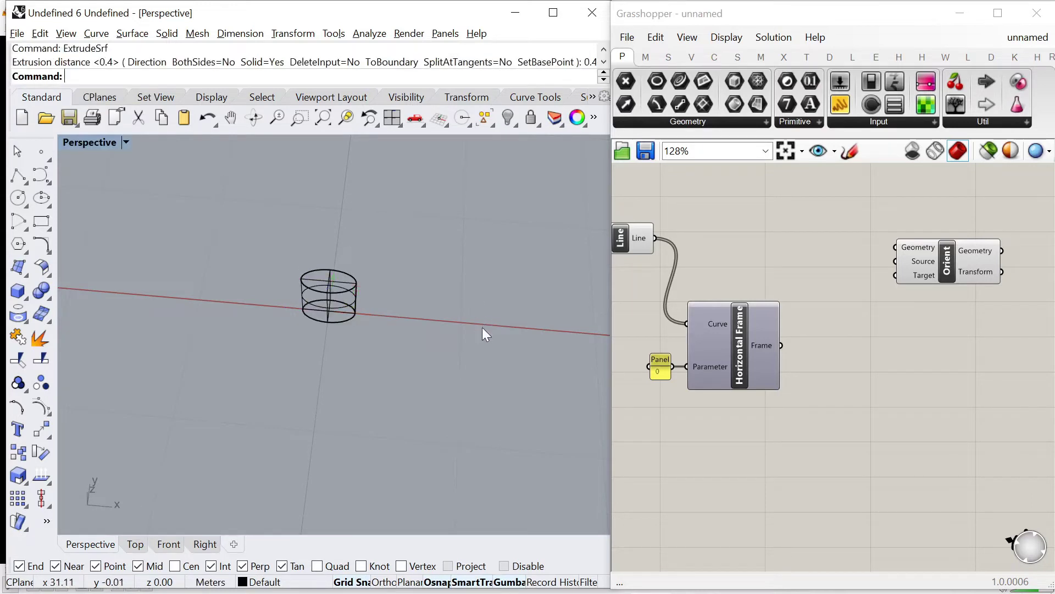
Add a Brep parameter in Grasshopper and reference the extruded elliptical solid in it.
{"action": "right_click_drag", "start_coordinate": [379, 335], "coordinate": [358, 335]}
{"action": "scroll", "coordinate": [498, 295], "scroll_direction": "up", "scroll_amount": 3}
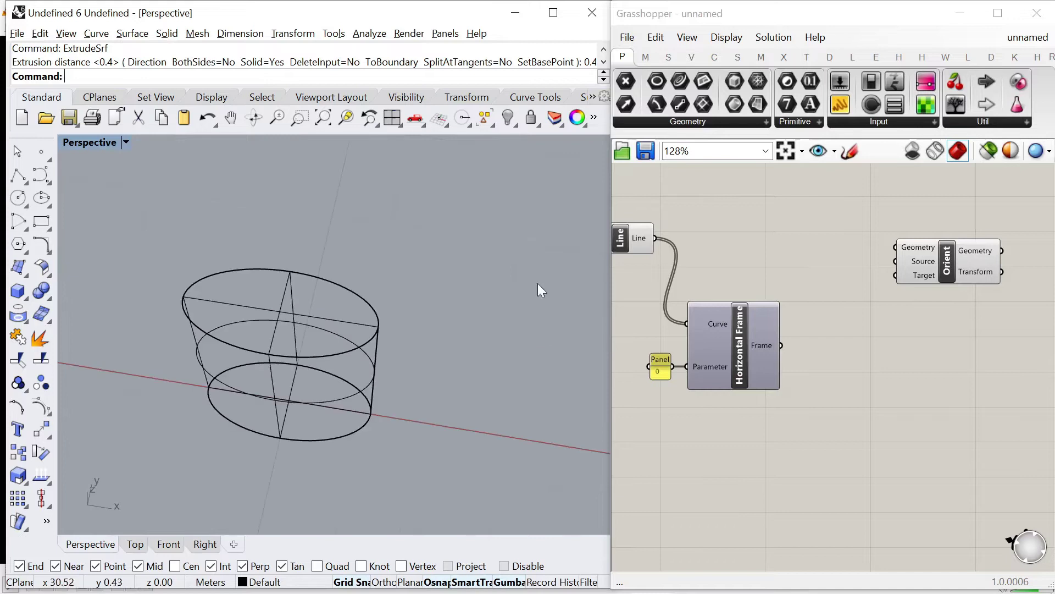
{"action": "double_click", "coordinate": [817, 247]}
{"action": "type", "text": "brep"}
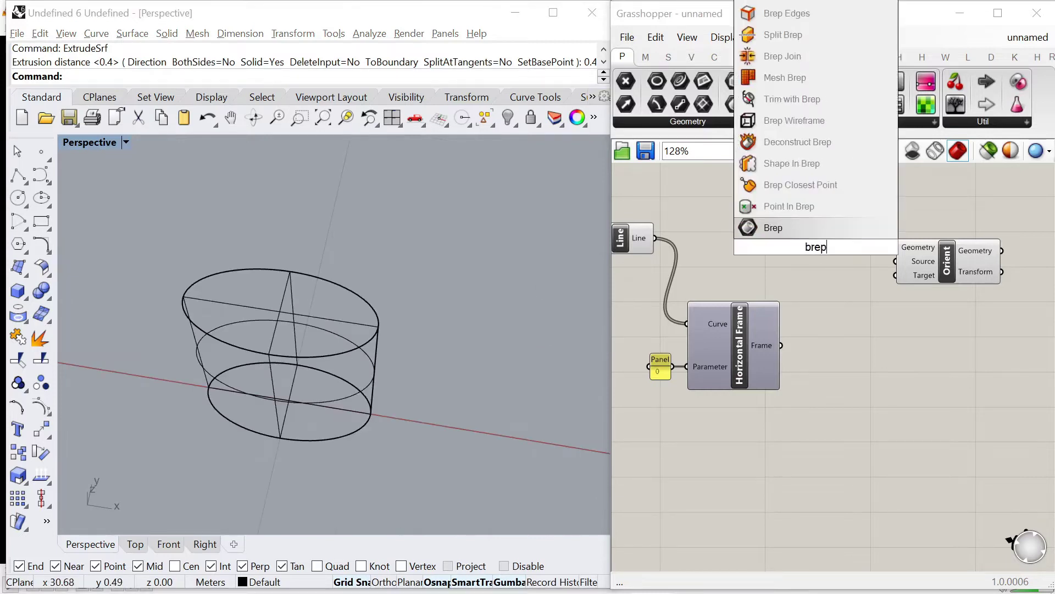
{"action": "left_click", "coordinate": [798, 227]}
{"action": "right_click", "coordinate": [816, 247]}
{"action": "left_click", "coordinate": [899, 447]}
{"action": "left_click", "coordinate": [365, 349]}
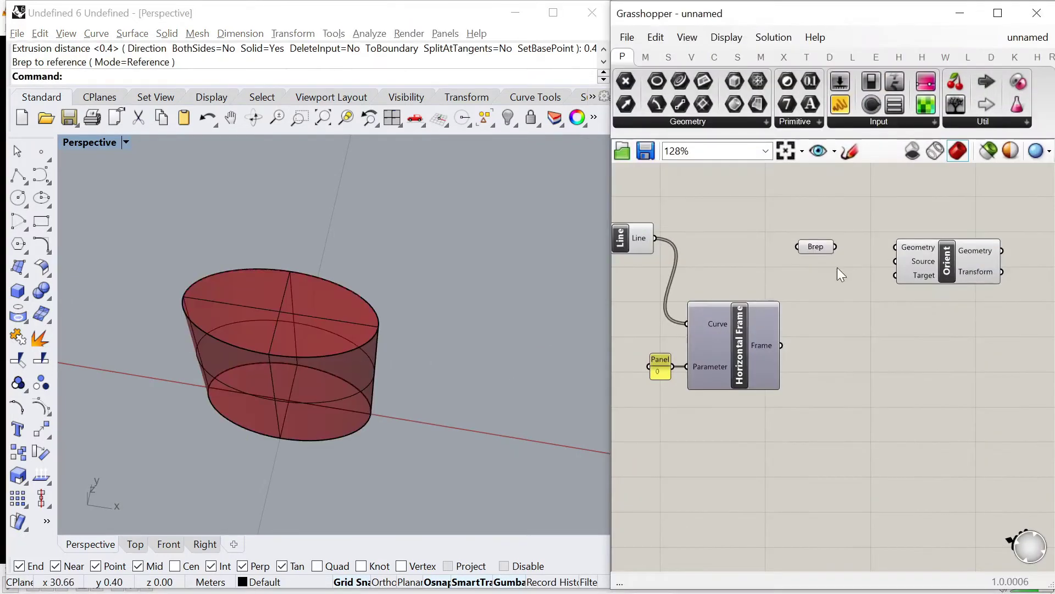
Wire the Brep into the Orient component's Geometry input, internalising its data and hiding its preview.
{"action": "scroll", "coordinate": [840, 251], "scroll_direction": "up", "scroll_amount": 1}
{"action": "left_click_drag", "start_coordinate": [828, 253], "coordinate": [846, 251]}
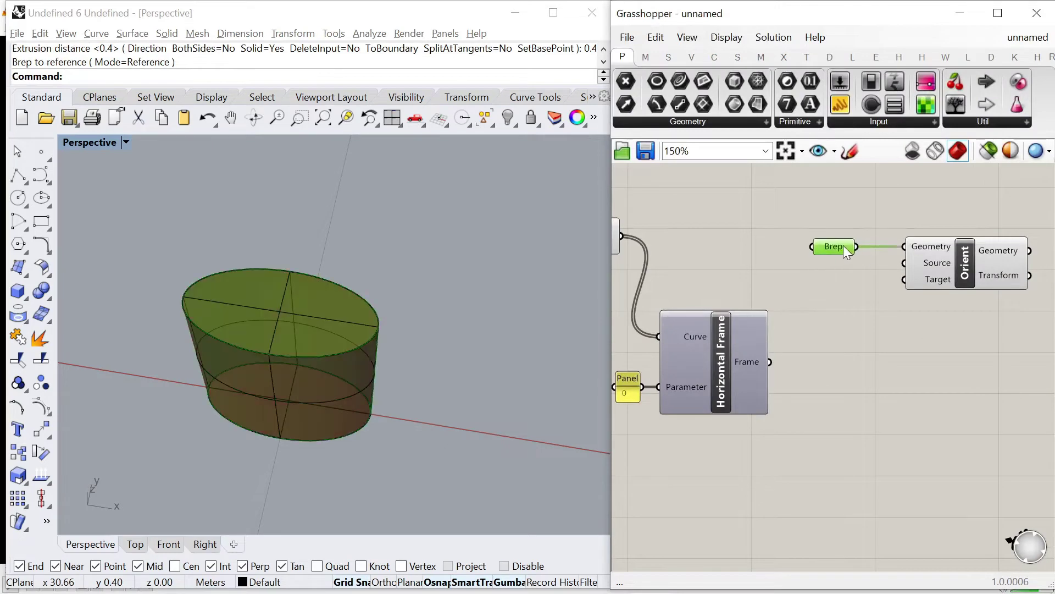
{"action": "right_click", "coordinate": [847, 246]}
{"action": "left_click", "coordinate": [900, 497]}
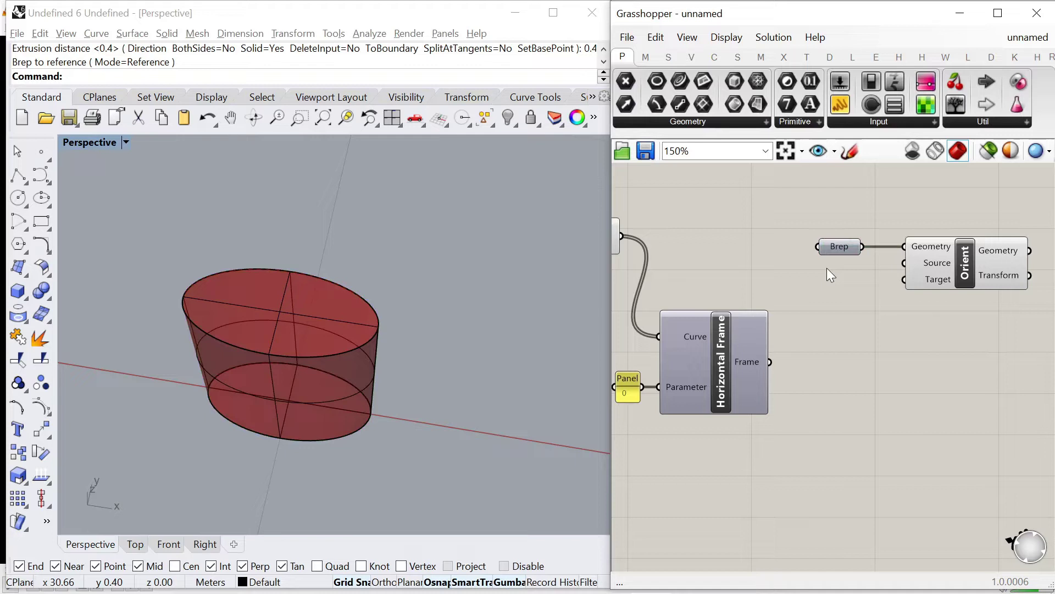
Add a Point parameter set to the centre of the solid's base ellipse and connect it to Orient's Source input.
{"action": "double_click", "coordinate": [827, 268]}
{"action": "type", "text": "poin"}
{"action": "key", "text": "Return"}
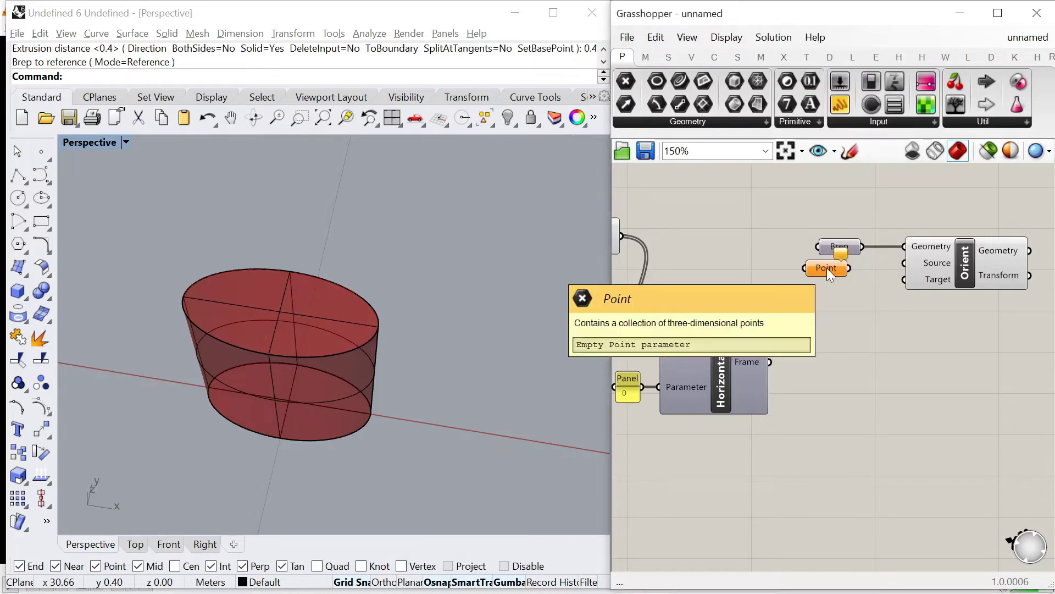
{"action": "right_click", "coordinate": [827, 266]}
{"action": "left_click", "coordinate": [877, 471]}
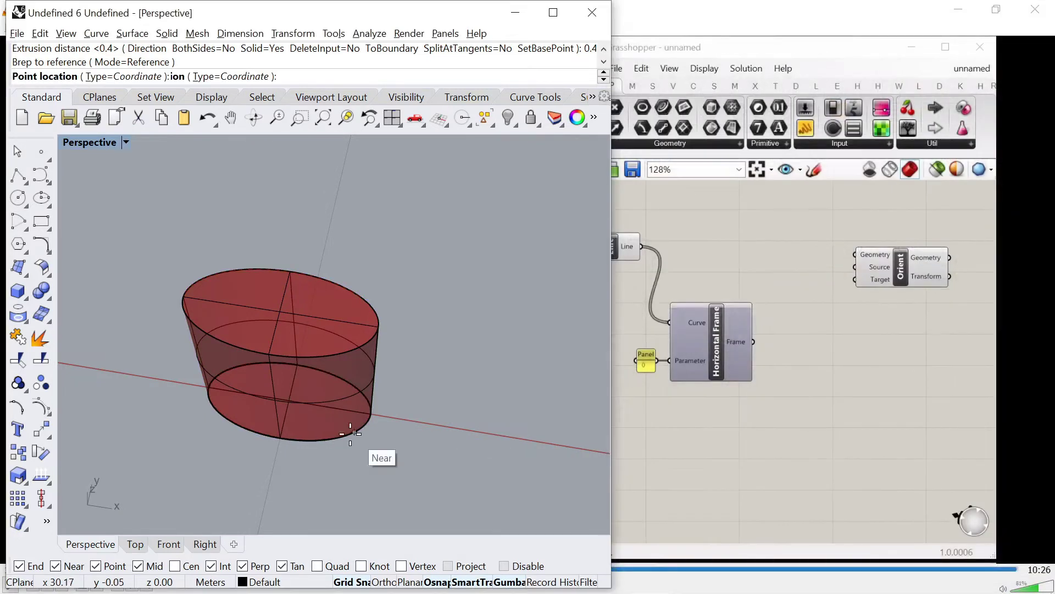
{"action": "left_click", "coordinate": [289, 400]}
{"action": "left_click_drag", "start_coordinate": [897, 270], "coordinate": [905, 263]}
Hide the Point parameter's preview and connect the Horizontal Frame's Frame output to Orient's Target input.
{"action": "right_click", "coordinate": [824, 268]}
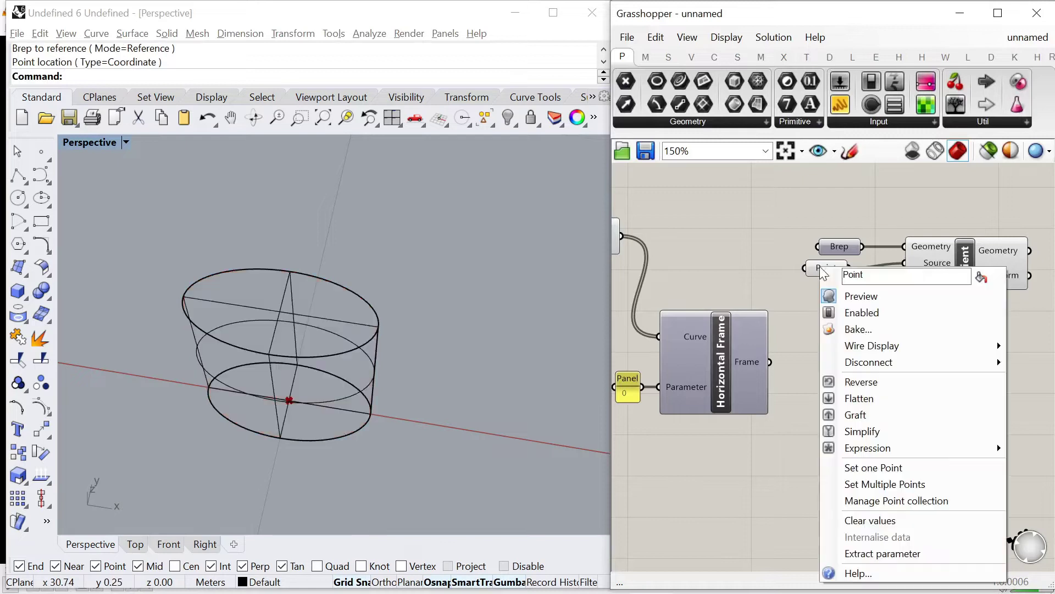
{"action": "left_click", "coordinate": [873, 523]}
{"action": "right_click", "coordinate": [789, 219]}
{"action": "left_click", "coordinate": [827, 243]}
{"action": "left_click_drag", "start_coordinate": [826, 269], "coordinate": [816, 265]}
{"action": "left_click_drag", "start_coordinate": [860, 341], "coordinate": [905, 280]}
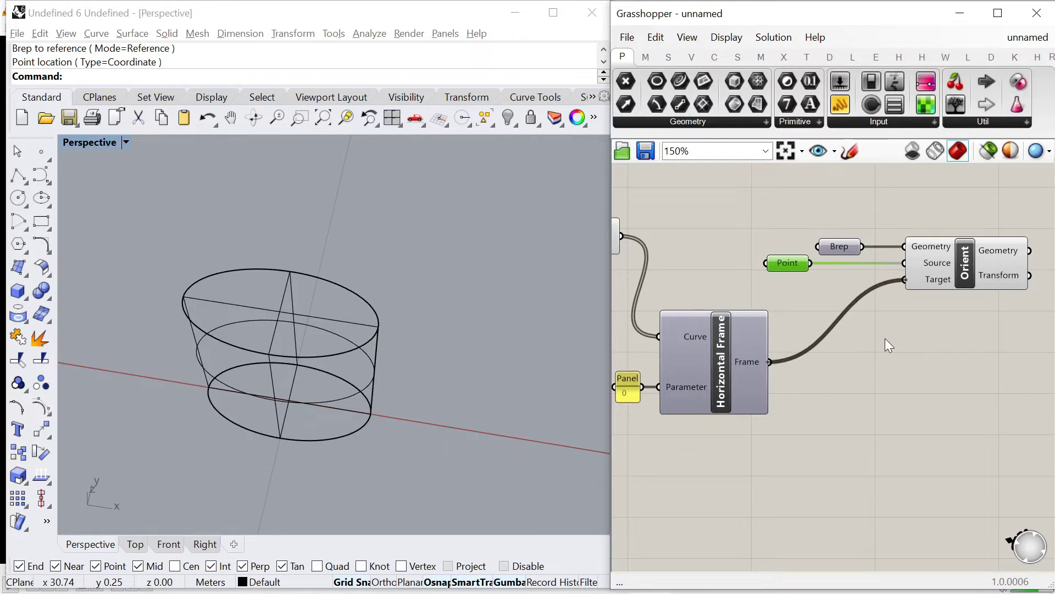
Hide the Line component's preview so only the oriented solids are drawn on the surface.
{"action": "scroll", "coordinate": [888, 310], "scroll_direction": "down", "scroll_amount": 3}
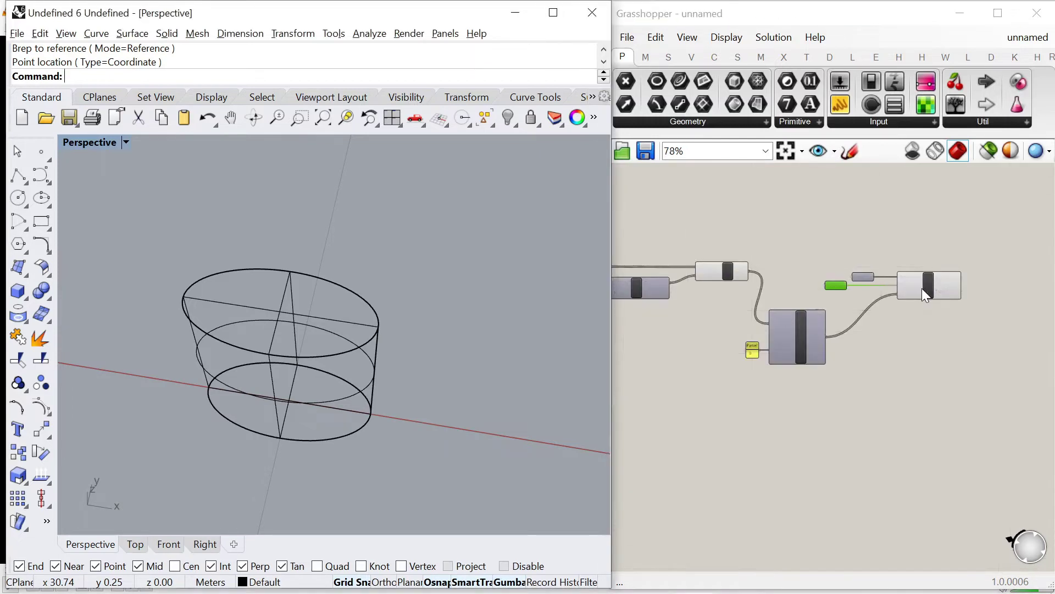
{"action": "right_click", "coordinate": [741, 227]}
{"action": "left_click", "coordinate": [764, 235]}
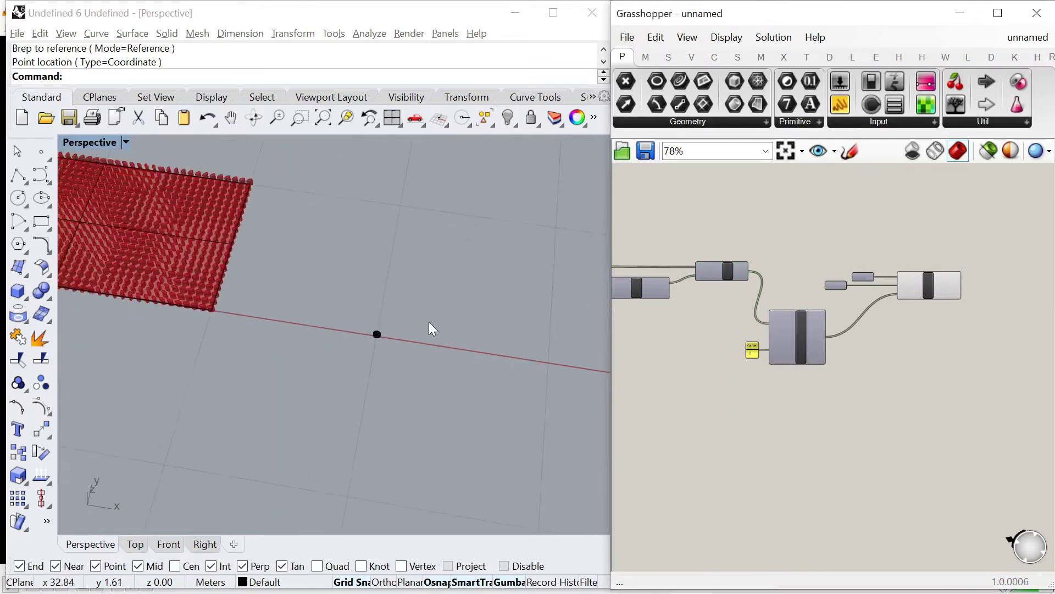
{"action": "scroll", "coordinate": [433, 330], "scroll_direction": "down", "scroll_amount": 3}
{"action": "scroll", "coordinate": [269, 280], "scroll_direction": "up", "scroll_amount": 5}
{"action": "scroll", "coordinate": [814, 330], "scroll_direction": "up", "scroll_amount": 3}
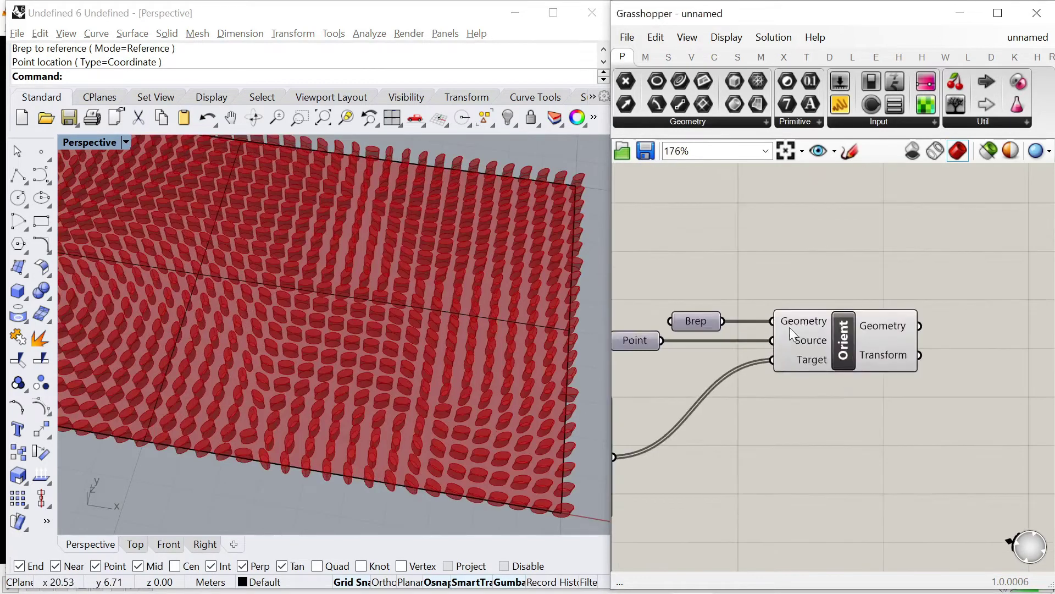
Hide the Orient component's preview.
{"action": "scroll", "coordinate": [848, 321], "scroll_direction": "down", "scroll_amount": 1}
{"action": "left_click", "coordinate": [848, 321]}
{"action": "right_click", "coordinate": [882, 273]}
{"action": "left_click", "coordinate": [926, 291]}
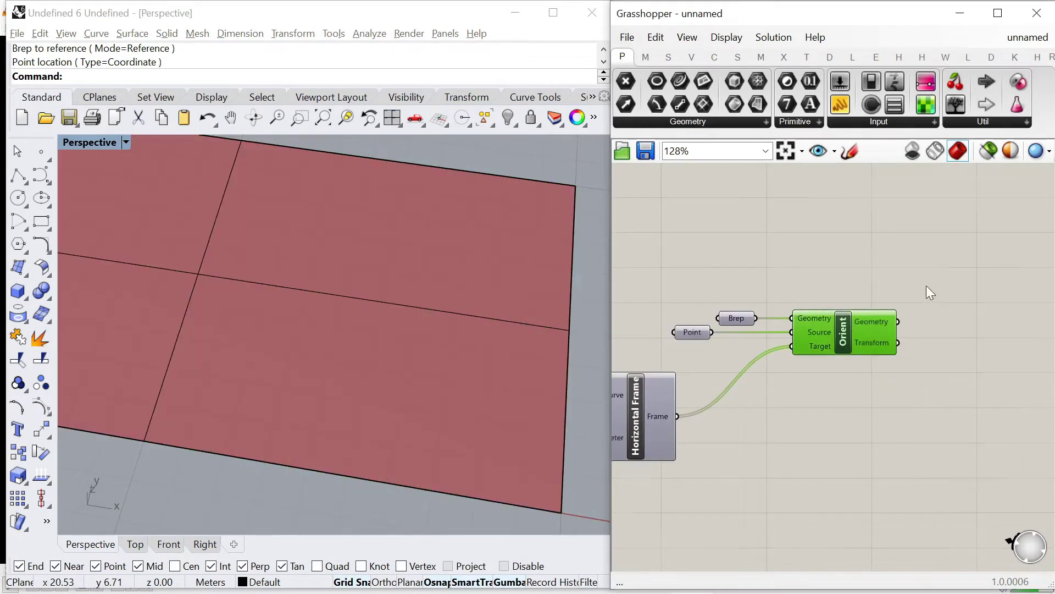
Hide the Surface parameter's preview and delete the base surface from the Rhino model.
{"action": "scroll", "coordinate": [799, 296], "scroll_direction": "down", "scroll_amount": 4}
{"action": "scroll", "coordinate": [707, 322], "scroll_direction": "up", "scroll_amount": 4}
{"action": "right_click", "coordinate": [707, 323]}
{"action": "middle_click", "coordinate": [685, 259]}
{"action": "left_click", "coordinate": [704, 282]}
{"action": "left_click", "coordinate": [566, 291]}
{"action": "key", "text": "Delete"}
Add a Custom Preview component and feed Orient's Geometry output into its Geometry input.
{"action": "scroll", "coordinate": [714, 305], "scroll_direction": "down", "scroll_amount": 5}
{"action": "scroll", "coordinate": [771, 289], "scroll_direction": "up", "scroll_amount": 5}
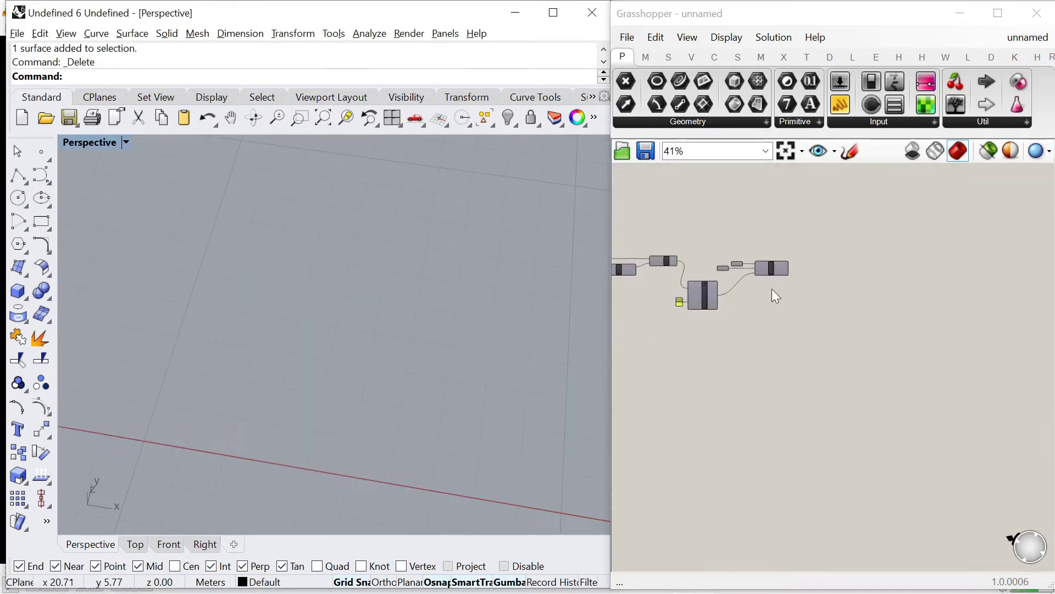
{"action": "double_click", "coordinate": [816, 275]}
{"action": "type", "text": "previe"}
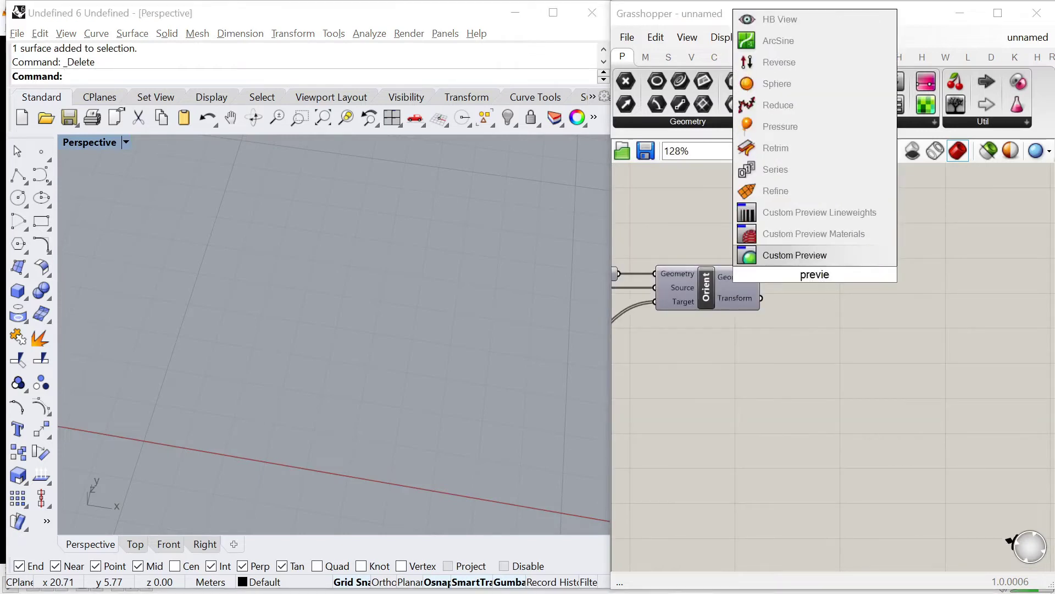
{"action": "key", "text": "Return"}
{"action": "left_click_drag", "start_coordinate": [824, 272], "coordinate": [871, 321]}
Add a Colour Swatch, connect it to Custom Preview's Material input, and set its colour to red.
{"action": "double_click", "coordinate": [776, 378]}
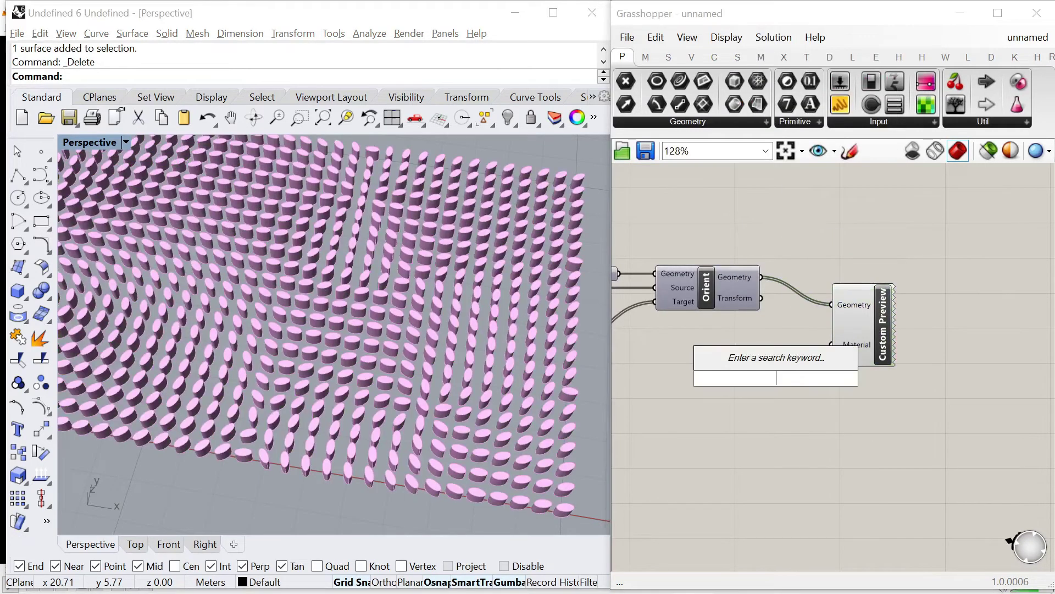
{"action": "type", "text": "swatch"}
{"action": "left_click", "coordinate": [774, 354]}
{"action": "left_click_drag", "start_coordinate": [821, 377], "coordinate": [831, 345]}
{"action": "left_click", "coordinate": [773, 374]}
{"action": "left_click", "coordinate": [773, 349]}
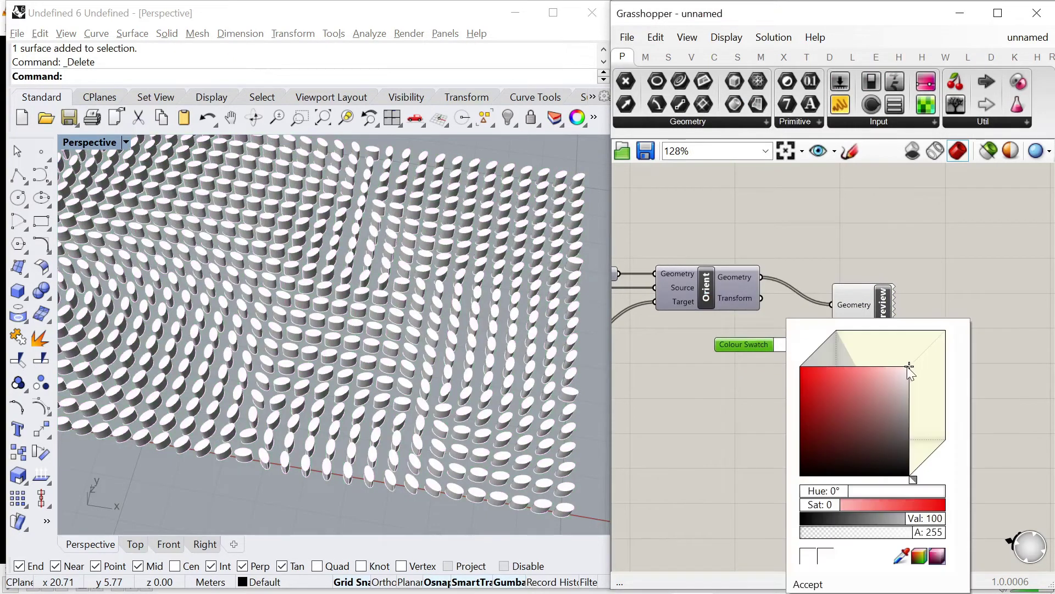
{"action": "left_click_drag", "start_coordinate": [910, 372], "coordinate": [792, 366]}
Examine the red oriented solids in Rendered display mode from several angles and distances in the Perspective view.
{"action": "right_click_drag", "start_coordinate": [550, 275], "coordinate": [389, 338]}
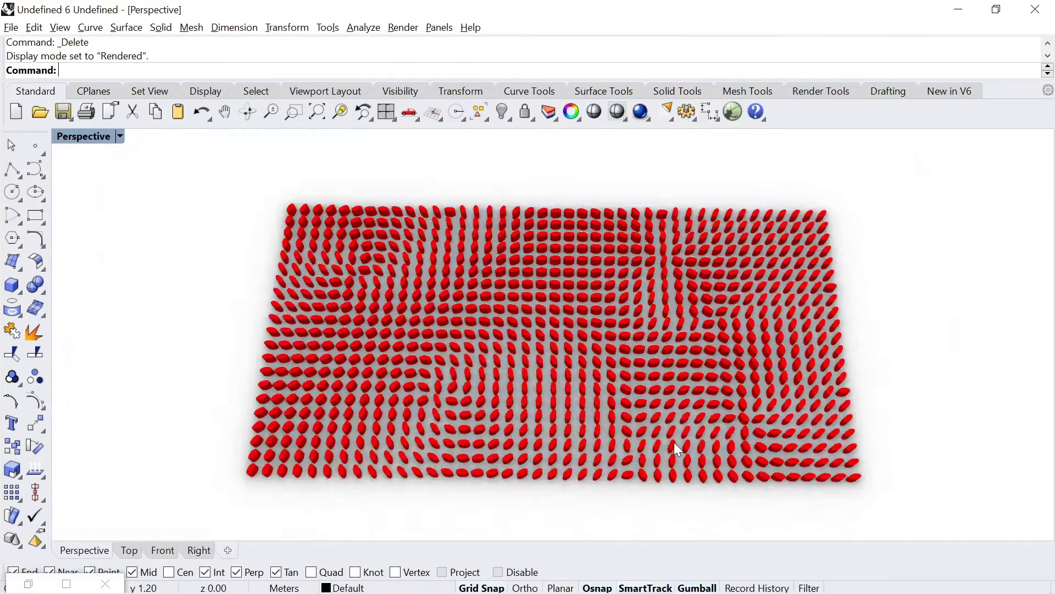
{"action": "left_click_drag", "start_coordinate": [445, 300], "coordinate": [500, 333]}
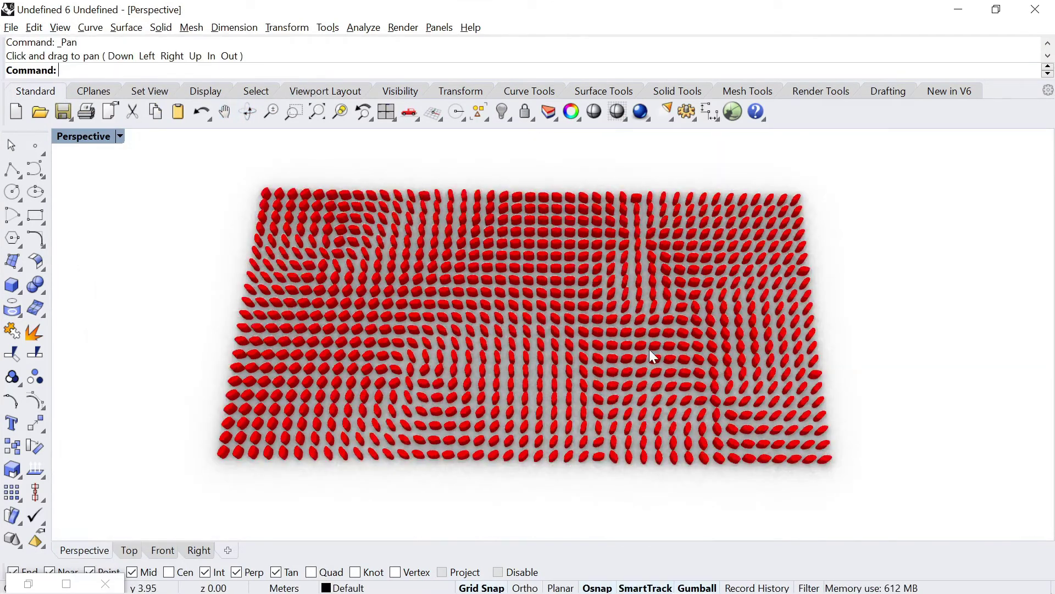
{"action": "right_click_drag", "start_coordinate": [650, 356], "coordinate": [550, 168]}
{"action": "right_click_drag", "start_coordinate": [545, 242], "coordinate": [522, 299]}
{"action": "scroll", "coordinate": [522, 300], "scroll_direction": "up", "scroll_amount": 3}
{"action": "right_click_drag", "start_coordinate": [517, 247], "coordinate": [491, 261]}
{"action": "left_click", "coordinate": [226, 112]}
{"action": "left_click_drag", "start_coordinate": [442, 294], "coordinate": [437, 271]}
{"action": "scroll", "coordinate": [437, 272], "scroll_direction": "down", "scroll_amount": 3}
{"action": "right_click_drag", "start_coordinate": [437, 275], "coordinate": [464, 221]}
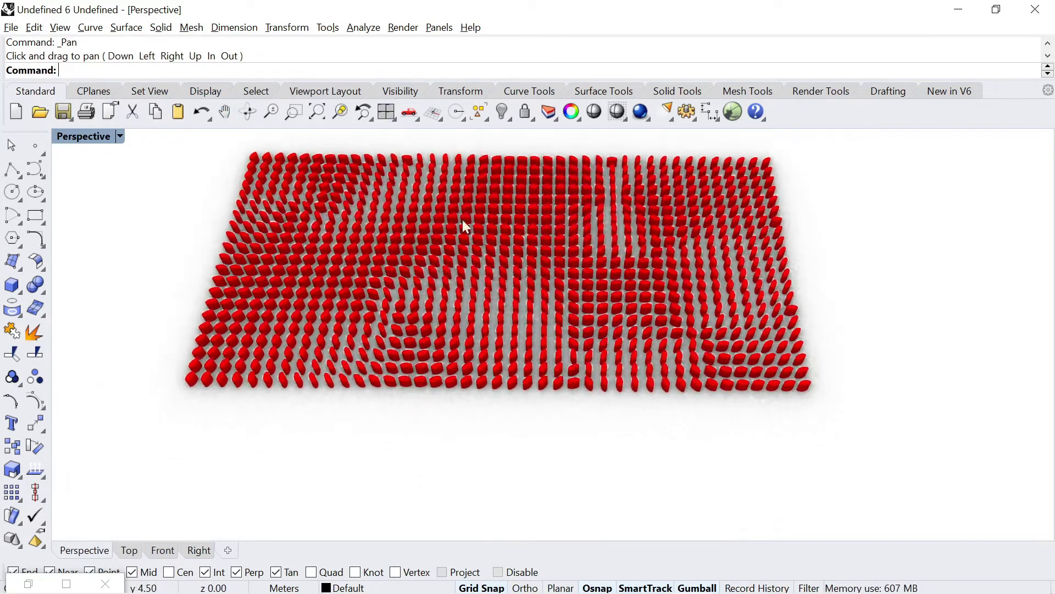
{"action": "scroll", "coordinate": [478, 207], "scroll_direction": "up", "scroll_amount": 3}
{"action": "right_click_drag", "start_coordinate": [621, 291], "coordinate": [575, 323]}
{"action": "scroll", "coordinate": [572, 330], "scroll_direction": "down", "scroll_amount": 4}
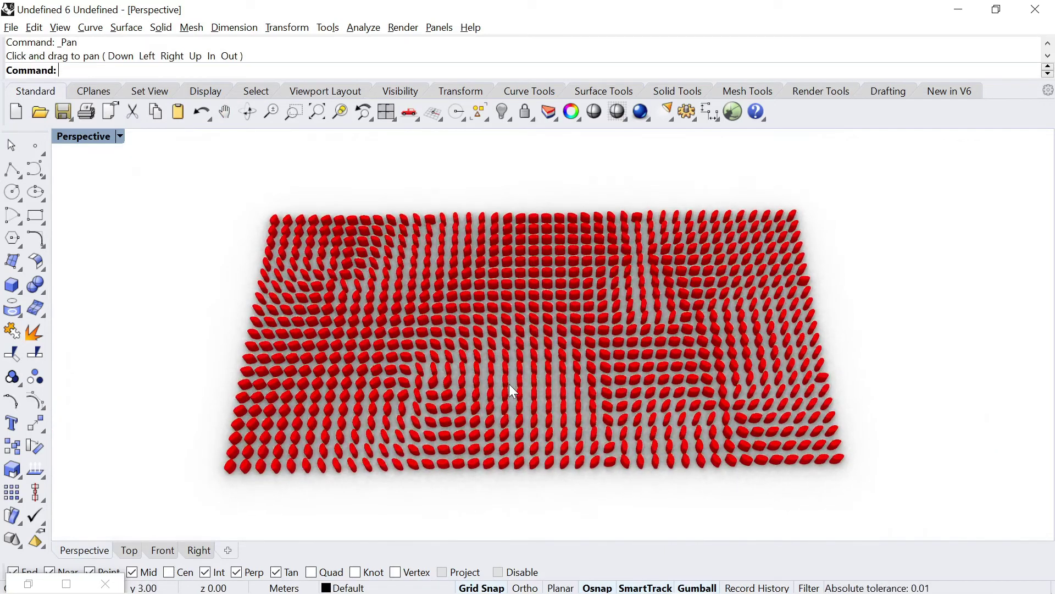
{"action": "scroll", "coordinate": [509, 383], "scroll_direction": "up", "scroll_amount": 6}
{"action": "left_click", "coordinate": [225, 112]}
{"action": "left_click_drag", "start_coordinate": [566, 332], "coordinate": [509, 245]}
{"action": "left_click", "coordinate": [222, 113]}
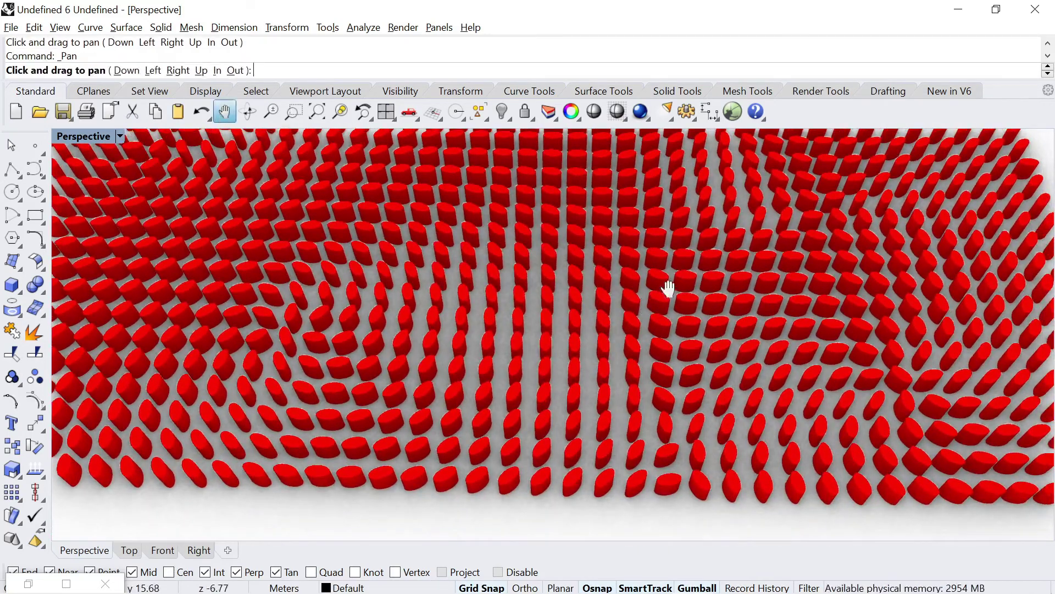
{"action": "scroll", "coordinate": [654, 299], "scroll_direction": "down", "scroll_amount": 5}
{"action": "key", "text": "Escape"}
{"action": "right_click_drag", "start_coordinate": [489, 254], "coordinate": [270, 150]}
{"action": "left_click", "coordinate": [225, 113]}
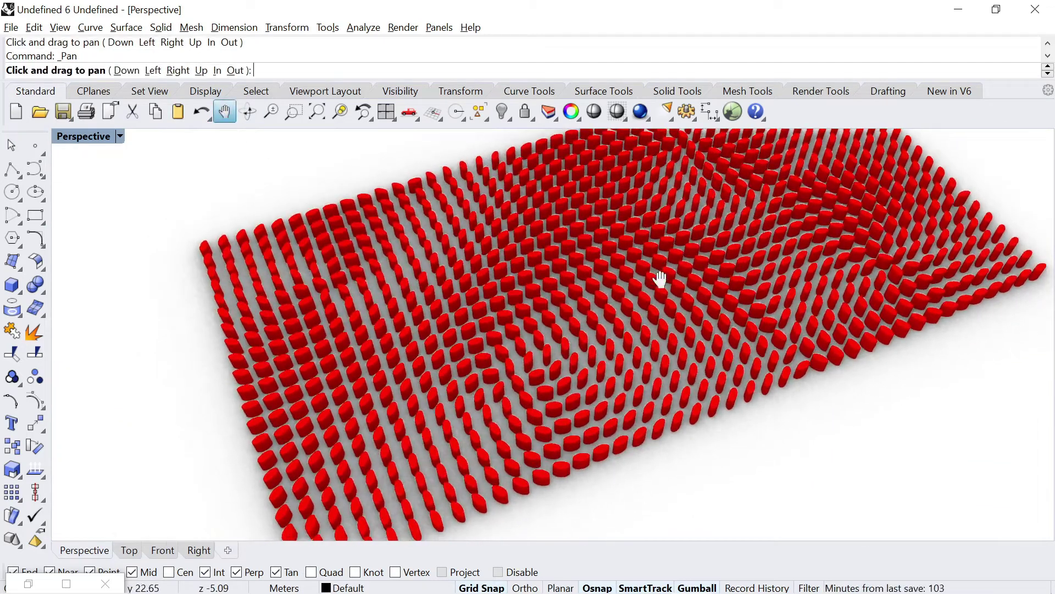
{"action": "left_click_drag", "start_coordinate": [660, 275], "coordinate": [634, 299]}
{"action": "scroll", "coordinate": [634, 291], "scroll_direction": "down", "scroll_amount": 3}
{"action": "right_click_drag", "start_coordinate": [670, 317], "coordinate": [549, 278]}
{"action": "scroll", "coordinate": [603, 321], "scroll_direction": "up", "scroll_amount": 4}
{"action": "scroll", "coordinate": [603, 322], "scroll_direction": "down", "scroll_amount": 3}
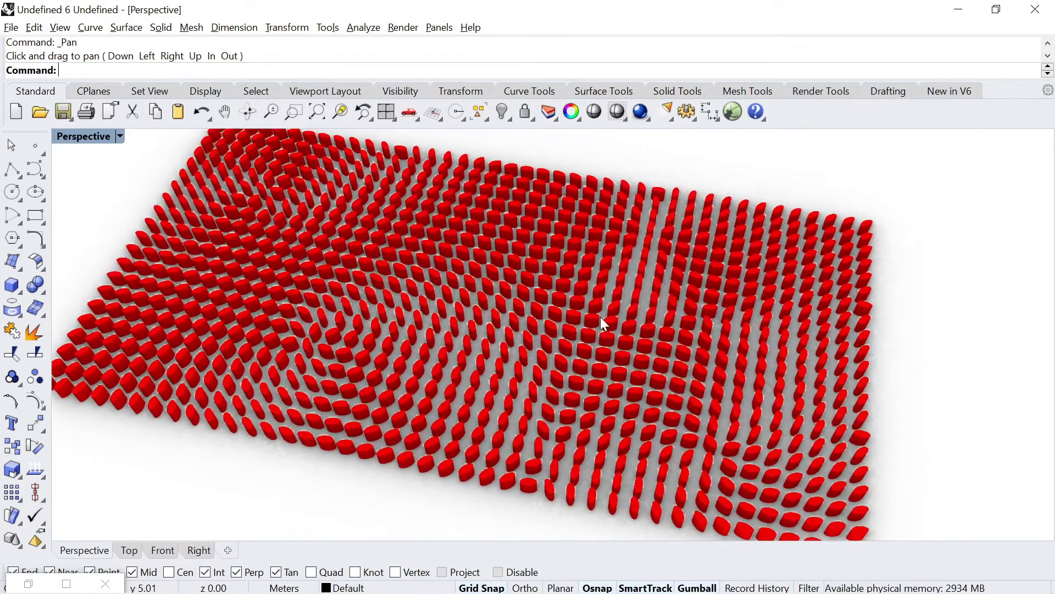
{"action": "right_click_drag", "start_coordinate": [582, 349], "coordinate": [339, 463]}
Switch to the Top view and examine the pattern of the oriented solids in plan.
{"action": "left_click", "coordinate": [129, 551]}
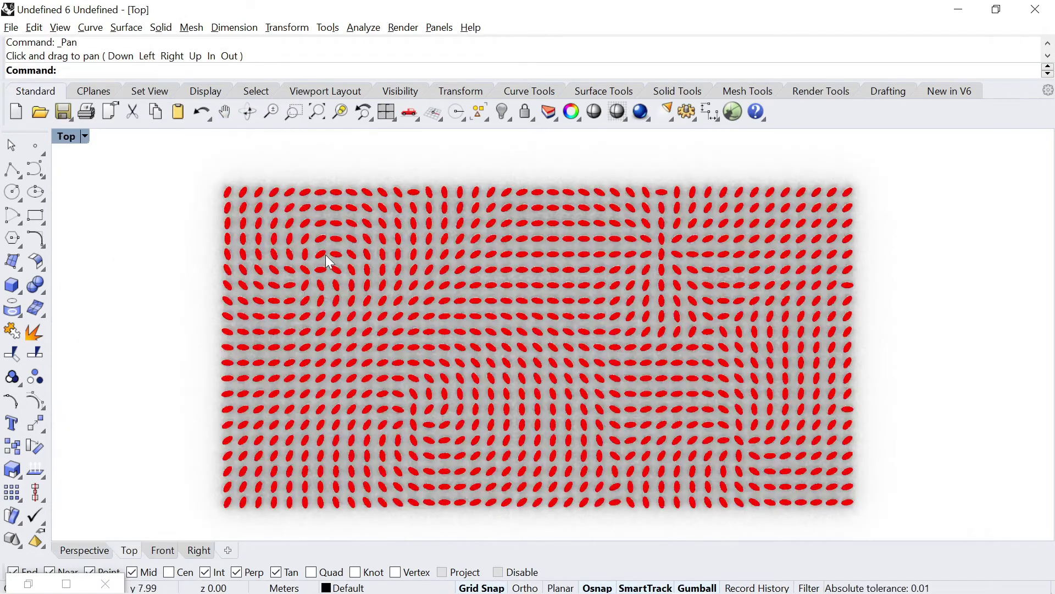
{"action": "scroll", "coordinate": [326, 255], "scroll_direction": "down", "scroll_amount": 2}
{"action": "scroll", "coordinate": [435, 329], "scroll_direction": "up", "scroll_amount": 2}
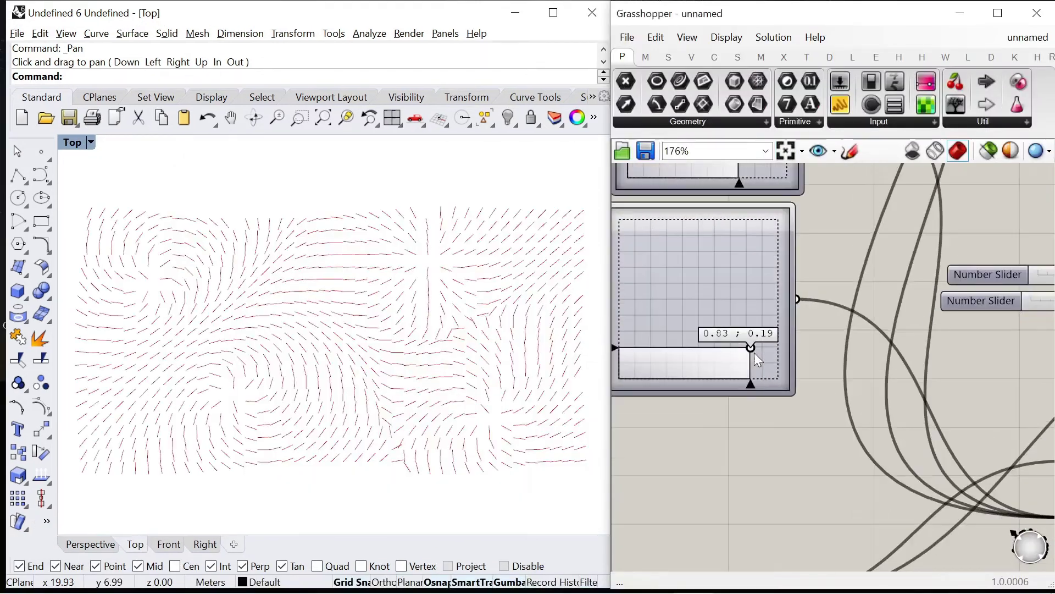
Reposition the field points with the second, third and fourth MD Sliders, placing the third at 0.55, 0.89.
{"action": "mouse_move", "coordinate": [754, 352]}
{"action": "left_mouse_down"}
{"action": "mouse_move", "coordinate": [744, 331]}
{"action": "mouse_move", "coordinate": [736, 343]}
{"action": "left_mouse_up"}
{"action": "scroll", "coordinate": [746, 383], "scroll_direction": "down", "scroll_amount": 5}
{"action": "scroll", "coordinate": [727, 250], "scroll_direction": "up", "scroll_amount": 5}
{"action": "left_click_drag", "start_coordinate": [776, 306], "coordinate": [807, 316]}
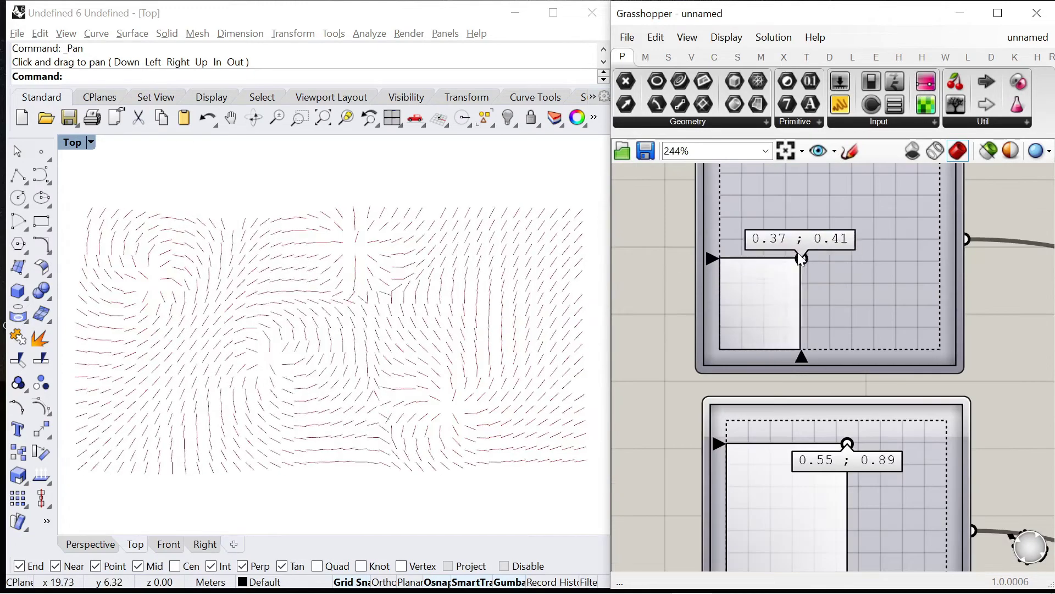
{"action": "left_click_drag", "start_coordinate": [801, 259], "coordinate": [800, 236]}
Set the third MD Slider to 0.81, 0.84 and the fourth to about 0.11, 0.23.
{"action": "scroll", "coordinate": [854, 250], "scroll_direction": "down", "scroll_amount": 7}
{"action": "scroll", "coordinate": [804, 259], "scroll_direction": "up", "scroll_amount": 4}
{"action": "left_click_drag", "start_coordinate": [800, 385], "coordinate": [841, 382]}
{"action": "scroll", "coordinate": [818, 419], "scroll_direction": "down", "scroll_amount": 4}
{"action": "scroll", "coordinate": [837, 541], "scroll_direction": "up", "scroll_amount": 4}
{"action": "left_click_drag", "start_coordinate": [793, 478], "coordinate": [709, 470]}
Set the third MD Slider to 0.8, 0.49 and the second to 0.46, 0.52, and shift the fourth point slightly.
{"action": "scroll", "coordinate": [741, 321], "scroll_direction": "down", "scroll_amount": 8}
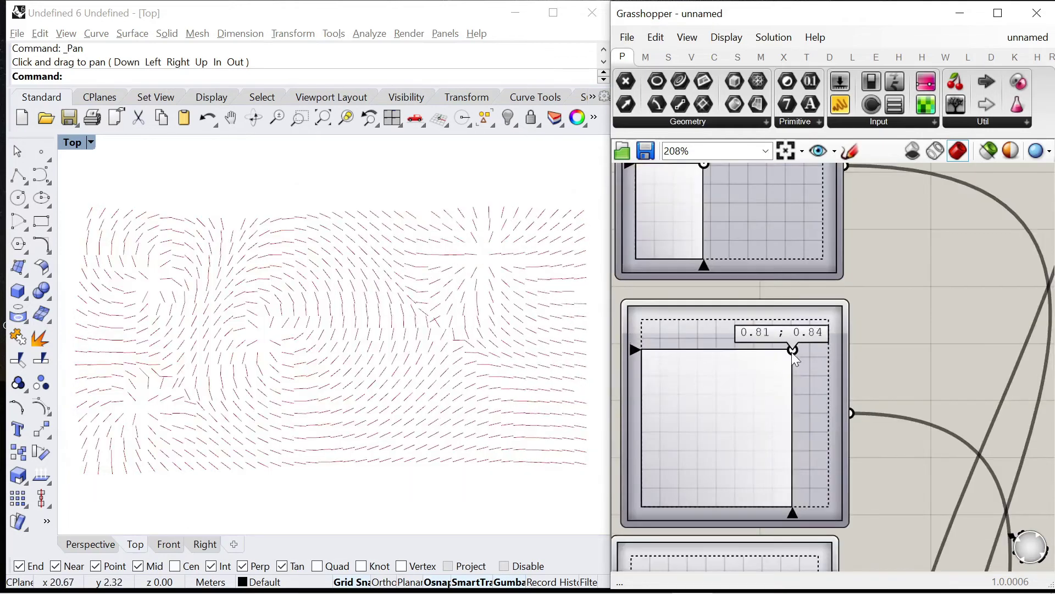
{"action": "left_click_drag", "start_coordinate": [792, 351], "coordinate": [790, 416]}
{"action": "scroll", "coordinate": [750, 302], "scroll_direction": "down", "scroll_amount": 8}
{"action": "scroll", "coordinate": [736, 283], "scroll_direction": "up", "scroll_amount": 7}
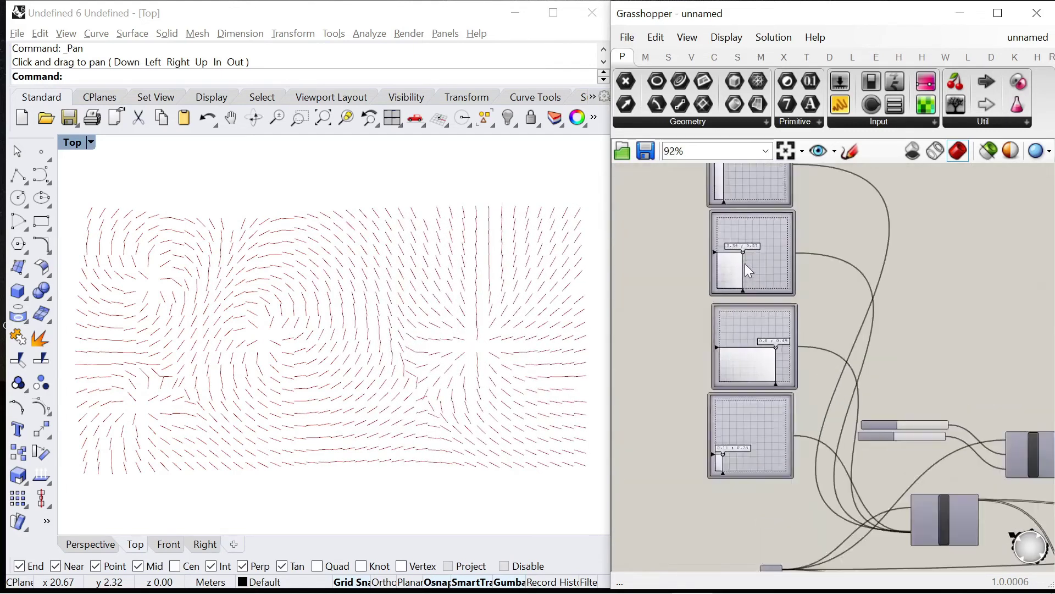
{"action": "left_click_drag", "start_coordinate": [740, 242], "coordinate": [754, 239]}
{"action": "scroll", "coordinate": [764, 310], "scroll_direction": "down", "scroll_amount": 4}
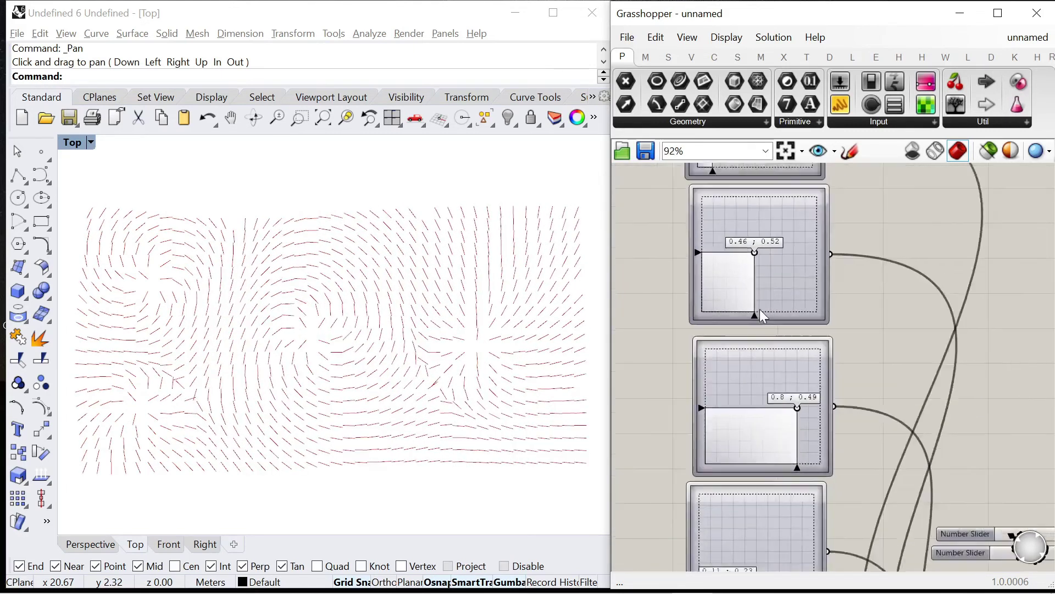
{"action": "scroll", "coordinate": [752, 434], "scroll_direction": "up", "scroll_amount": 5}
{"action": "left_click_drag", "start_coordinate": [714, 424], "coordinate": [723, 430]}
Adjust values in the Gene Pools that feed the force component of the merged field.
{"action": "scroll", "coordinate": [722, 430], "scroll_direction": "down", "scroll_amount": 8}
{"action": "scroll", "coordinate": [727, 318], "scroll_direction": "up", "scroll_amount": 10}
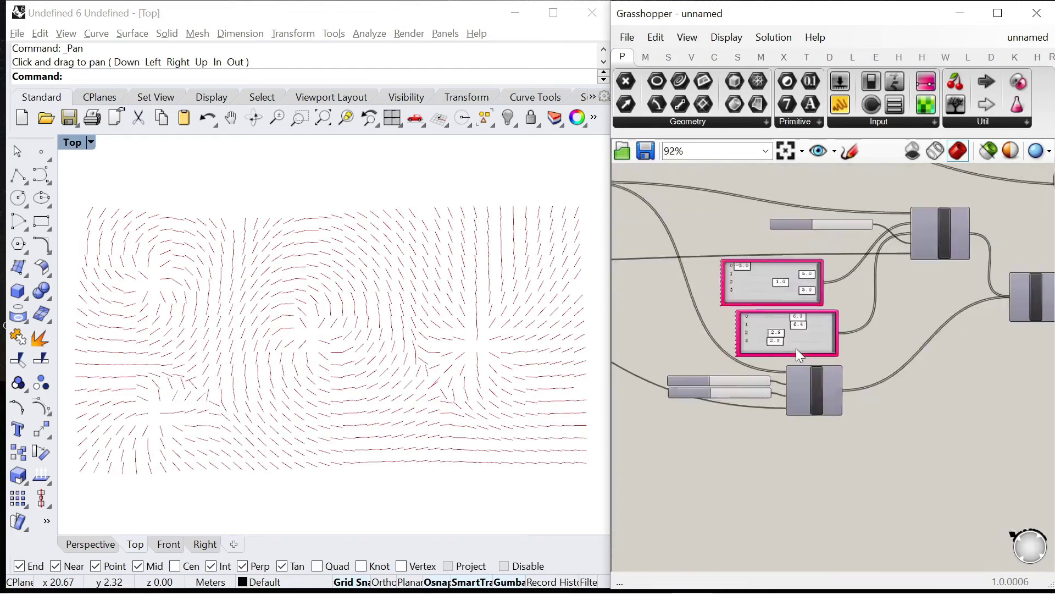
{"action": "left_click_drag", "start_coordinate": [755, 331], "coordinate": [913, 367]}
{"action": "left_click_drag", "start_coordinate": [784, 332], "coordinate": [726, 390]}
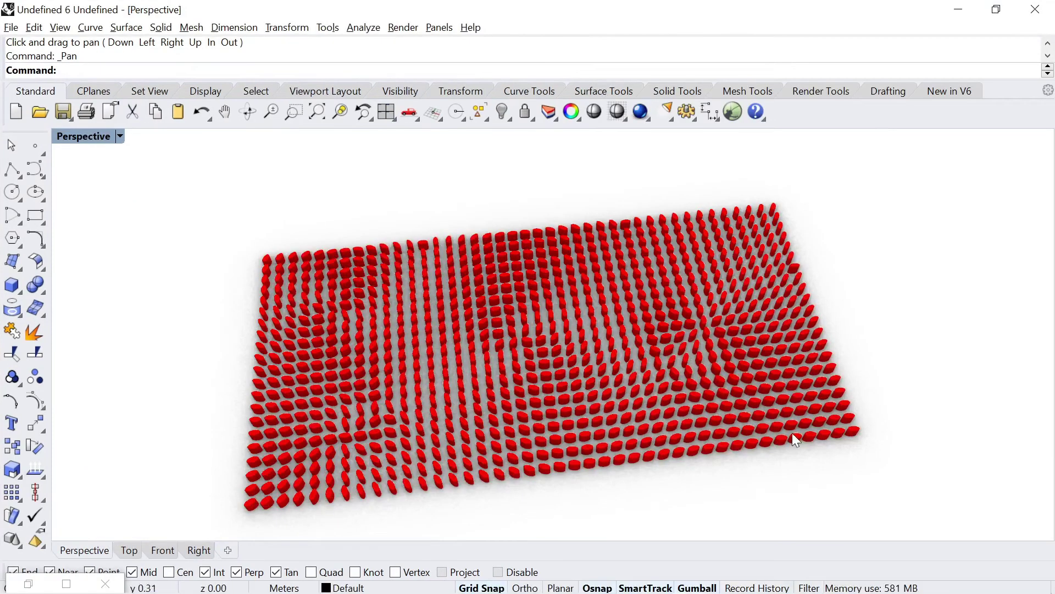
Examine the updated arrangement of red solids from different angles in the rendered Perspective view.
{"action": "right_click_drag", "start_coordinate": [796, 440], "coordinate": [952, 494]}
{"action": "scroll", "coordinate": [567, 424], "scroll_direction": "up", "scroll_amount": 6}
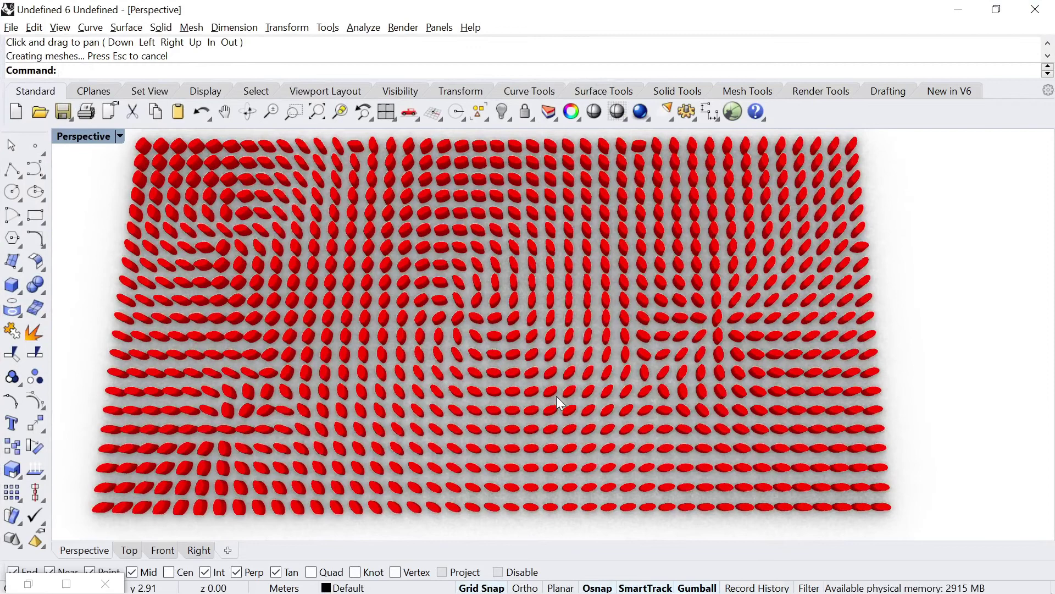
{"action": "scroll", "coordinate": [572, 394], "scroll_direction": "down", "scroll_amount": 3}
{"action": "right_click_drag", "start_coordinate": [589, 388], "coordinate": [544, 320]}
{"action": "right_click_drag", "start_coordinate": [563, 221], "coordinate": [611, 378]}
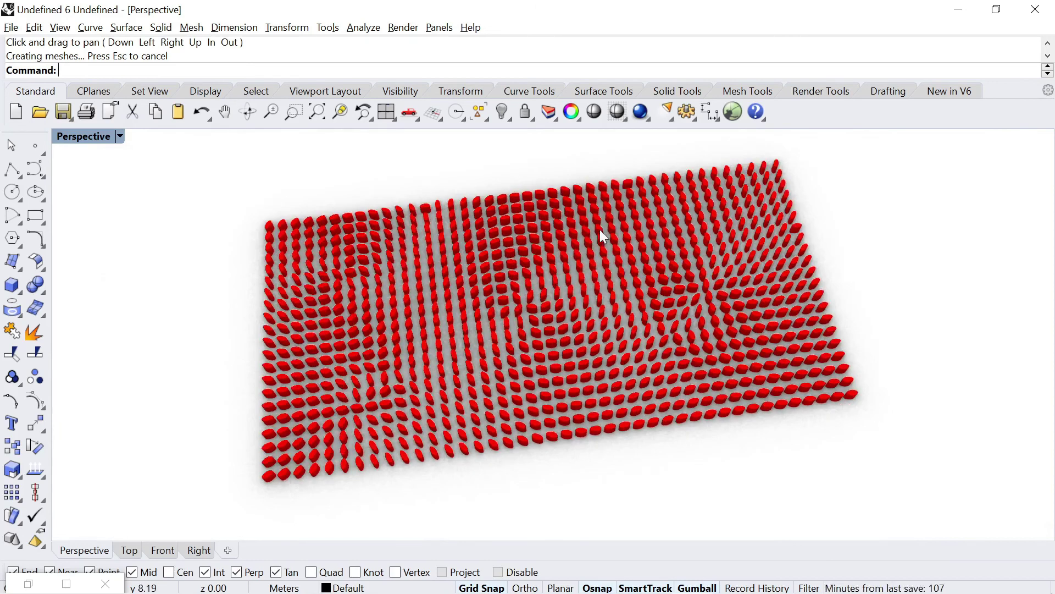
{"action": "scroll", "coordinate": [599, 229], "scroll_direction": "up", "scroll_amount": 3}
{"action": "right_click_drag", "start_coordinate": [689, 262], "coordinate": [666, 270]}
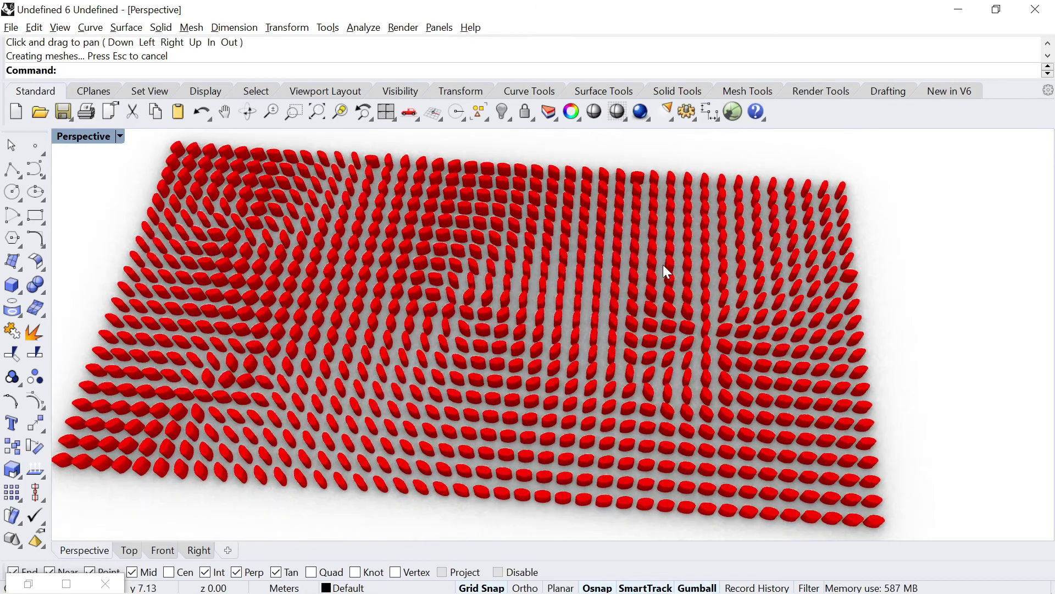